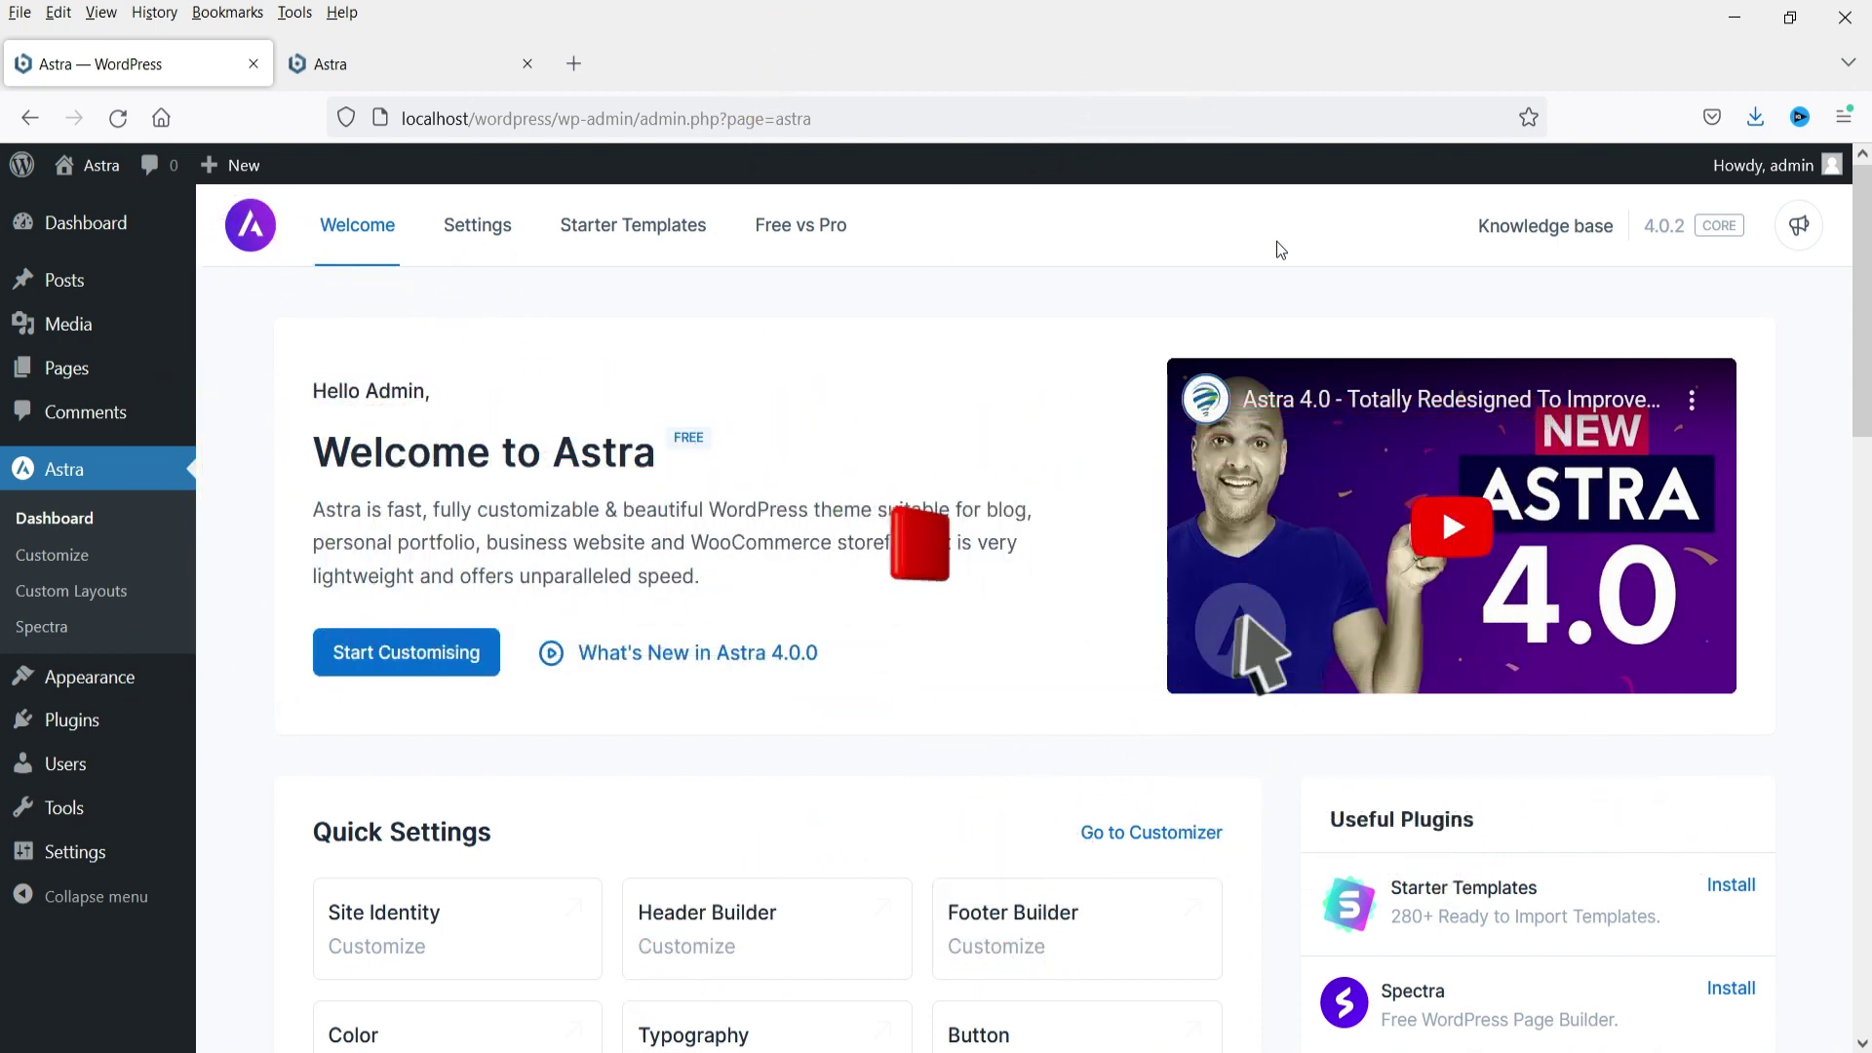
Step: Check the site's front page, review the Astra dashboard, and open the Color customization from its Quick Settings
click(383, 61)
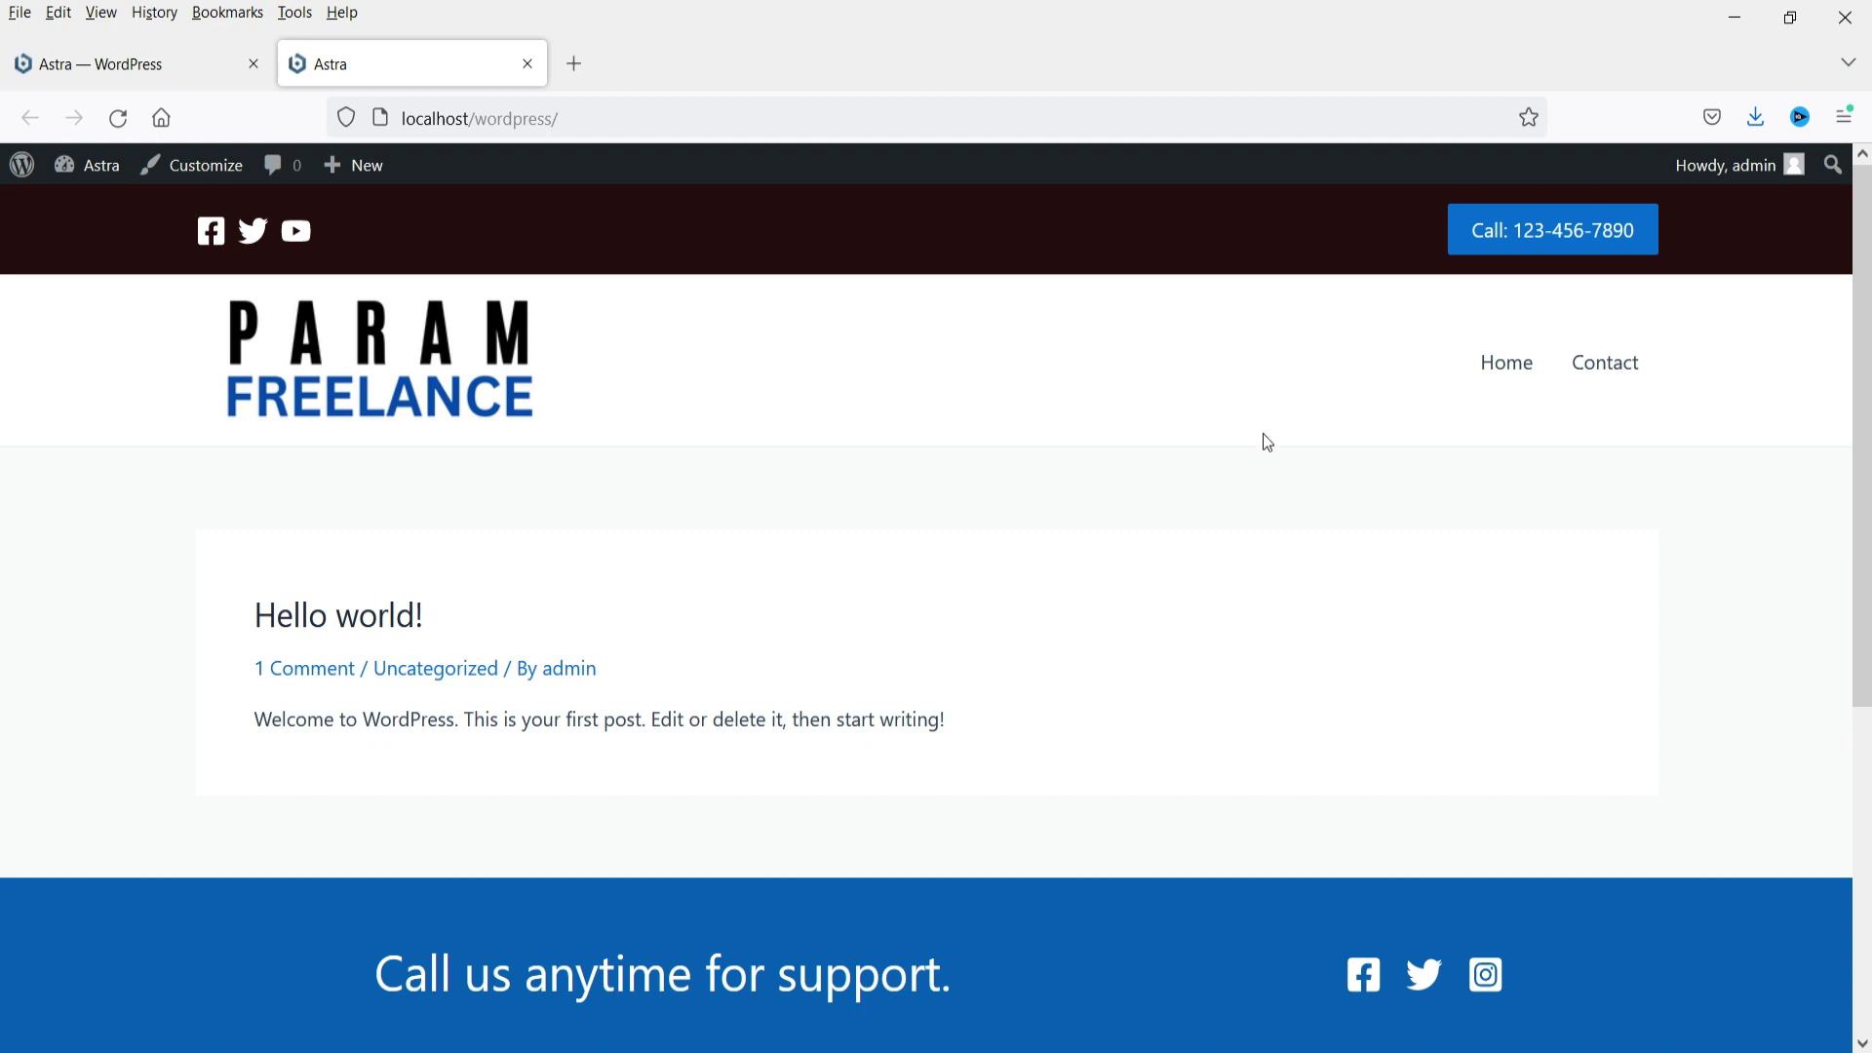
key(ctrl+Page_Up)
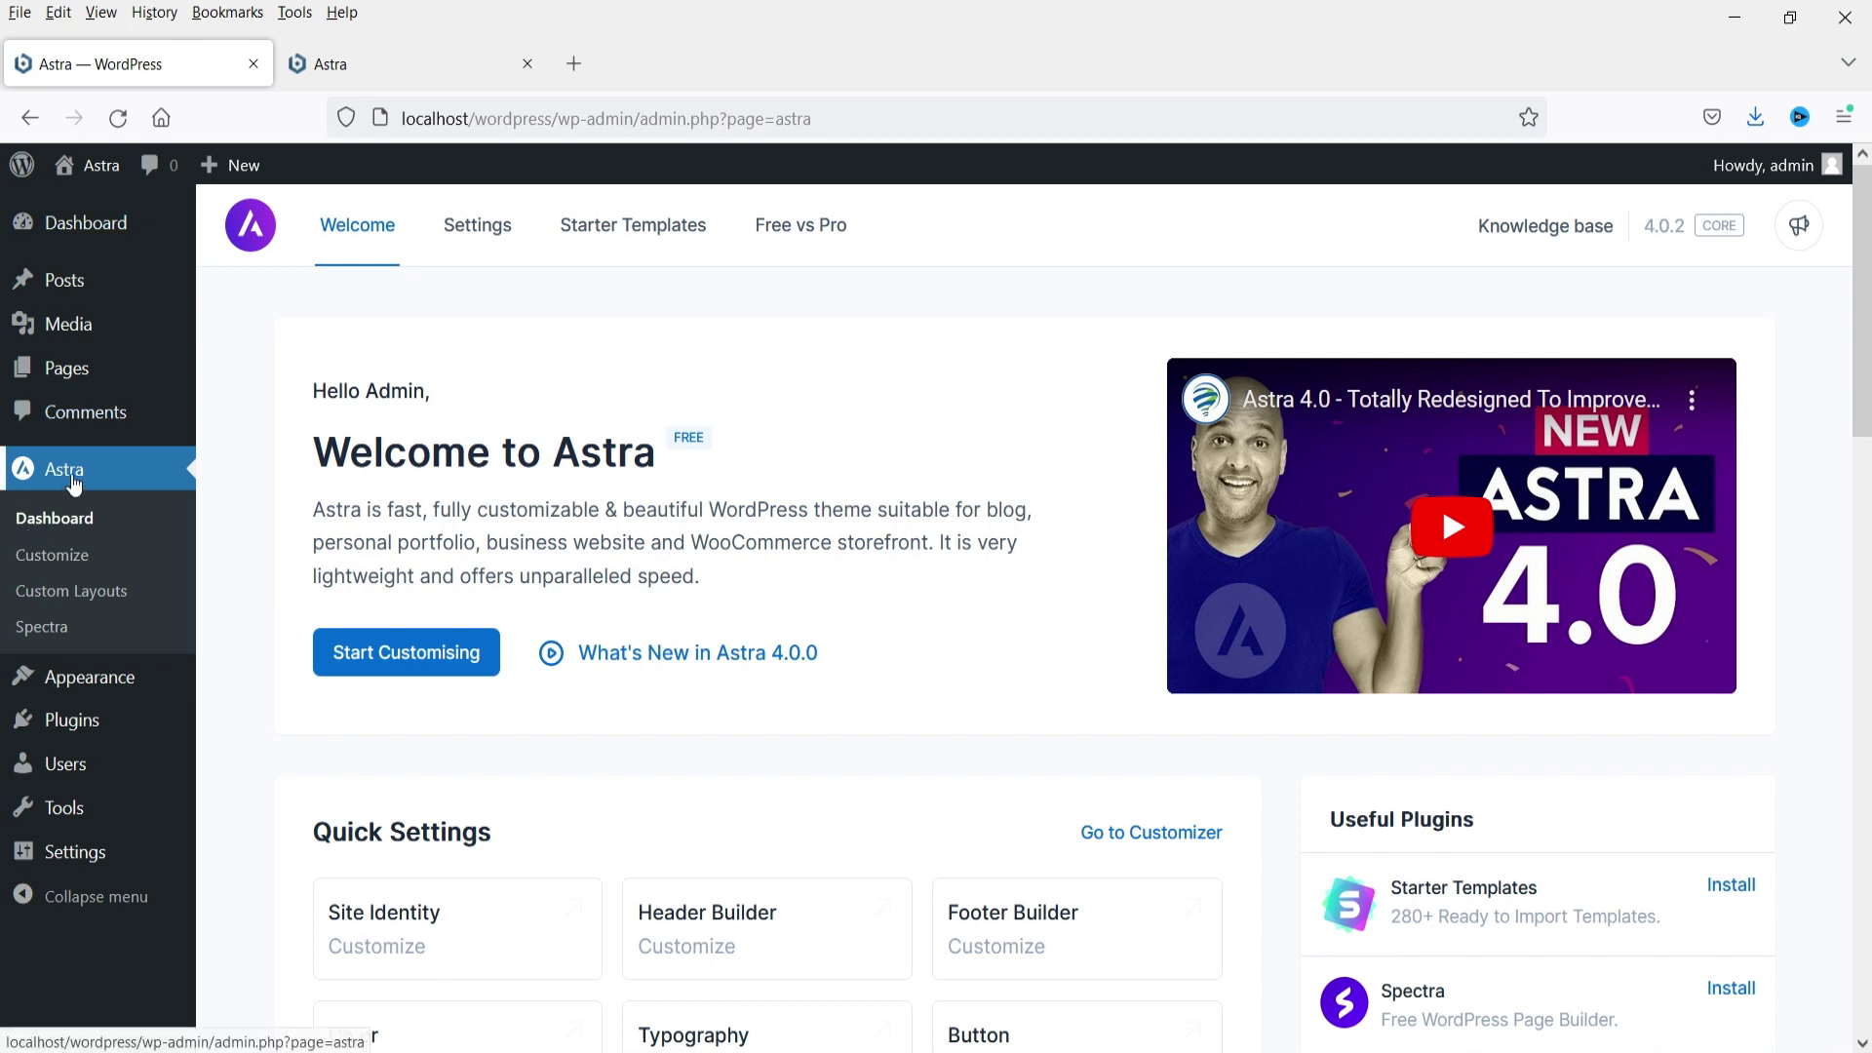
click(66, 518)
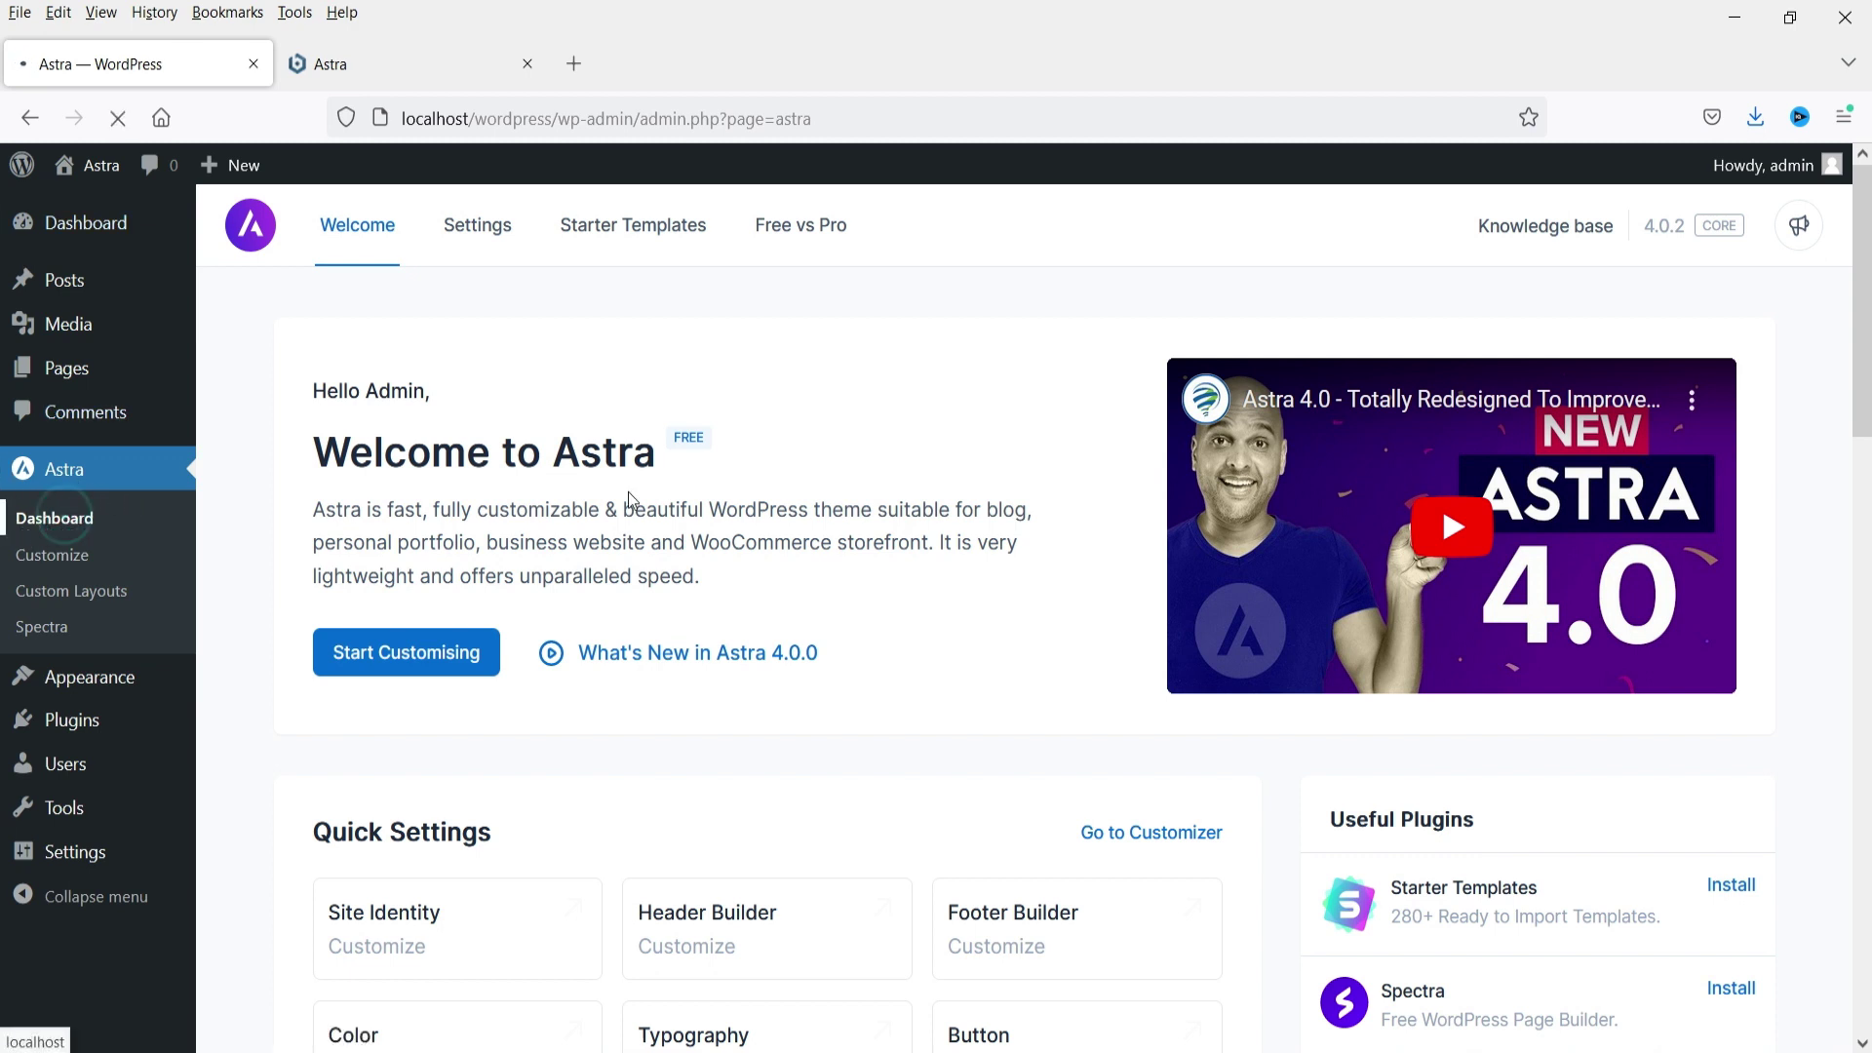
scroll(858, 488, down, 5)
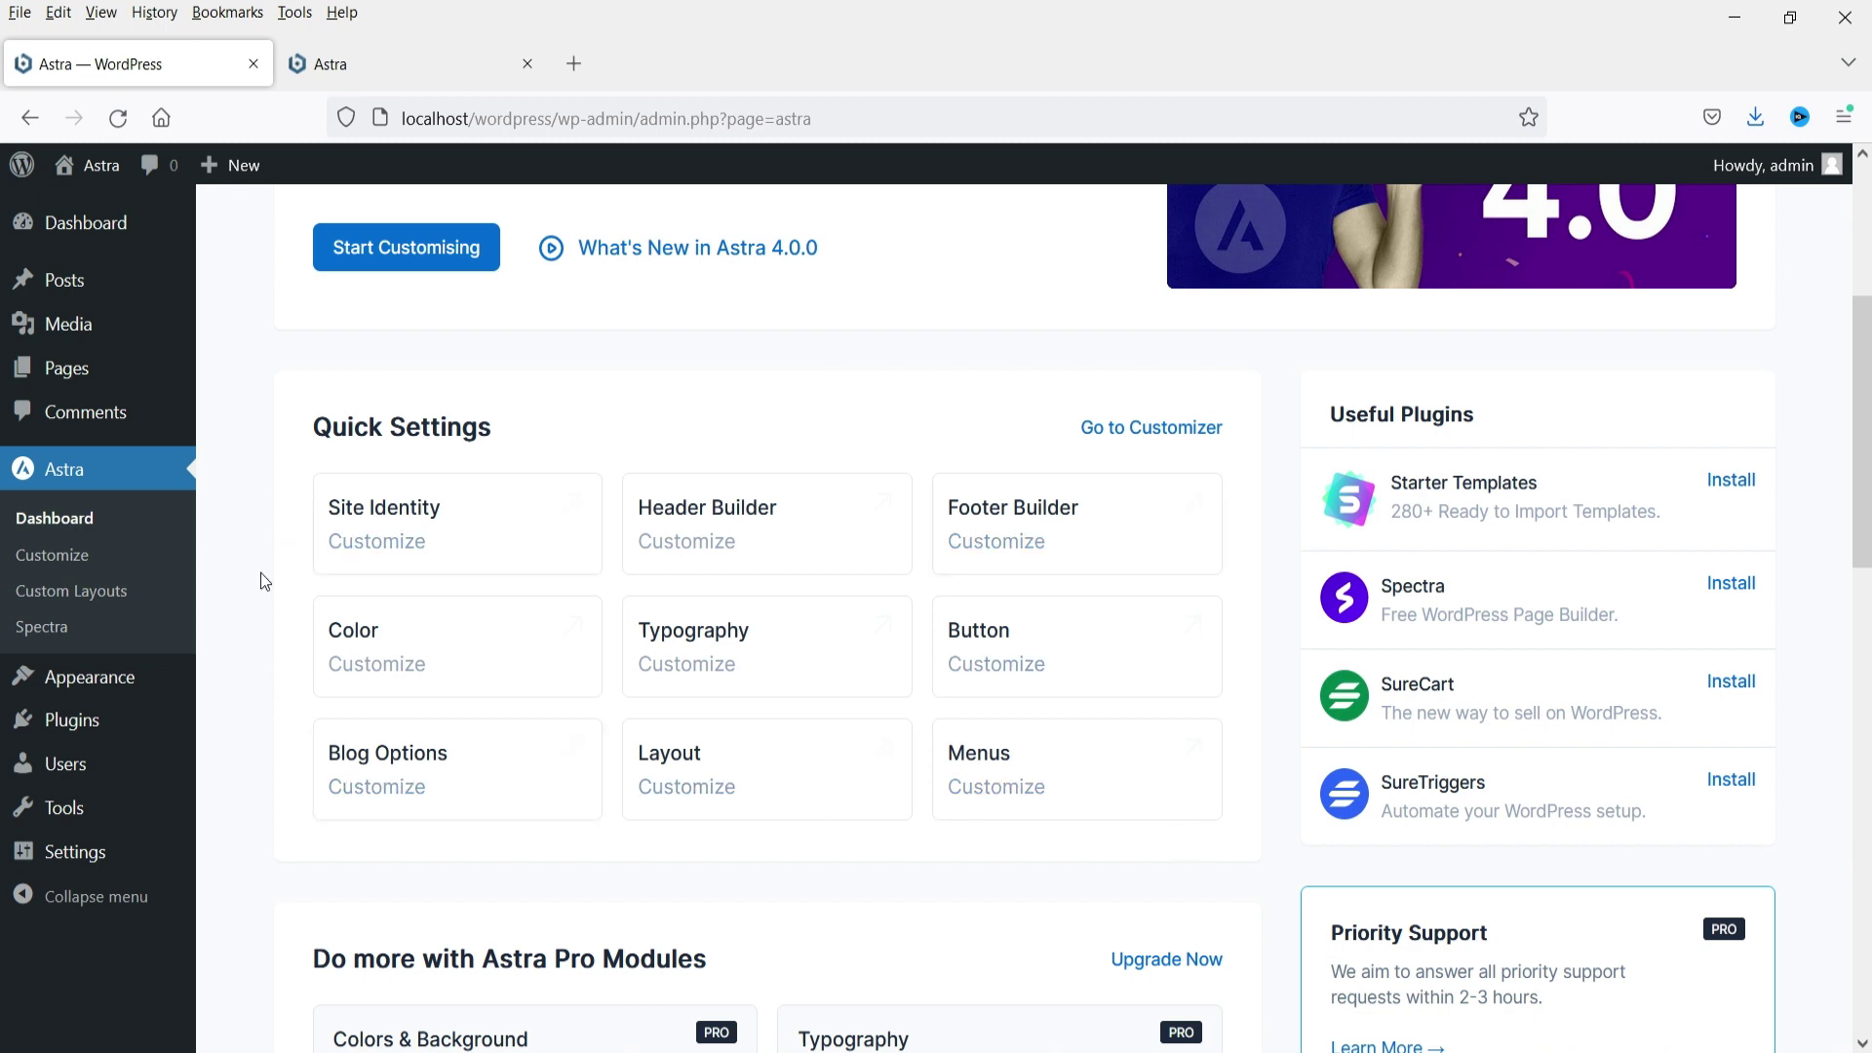
scroll(259, 556, down, 4)
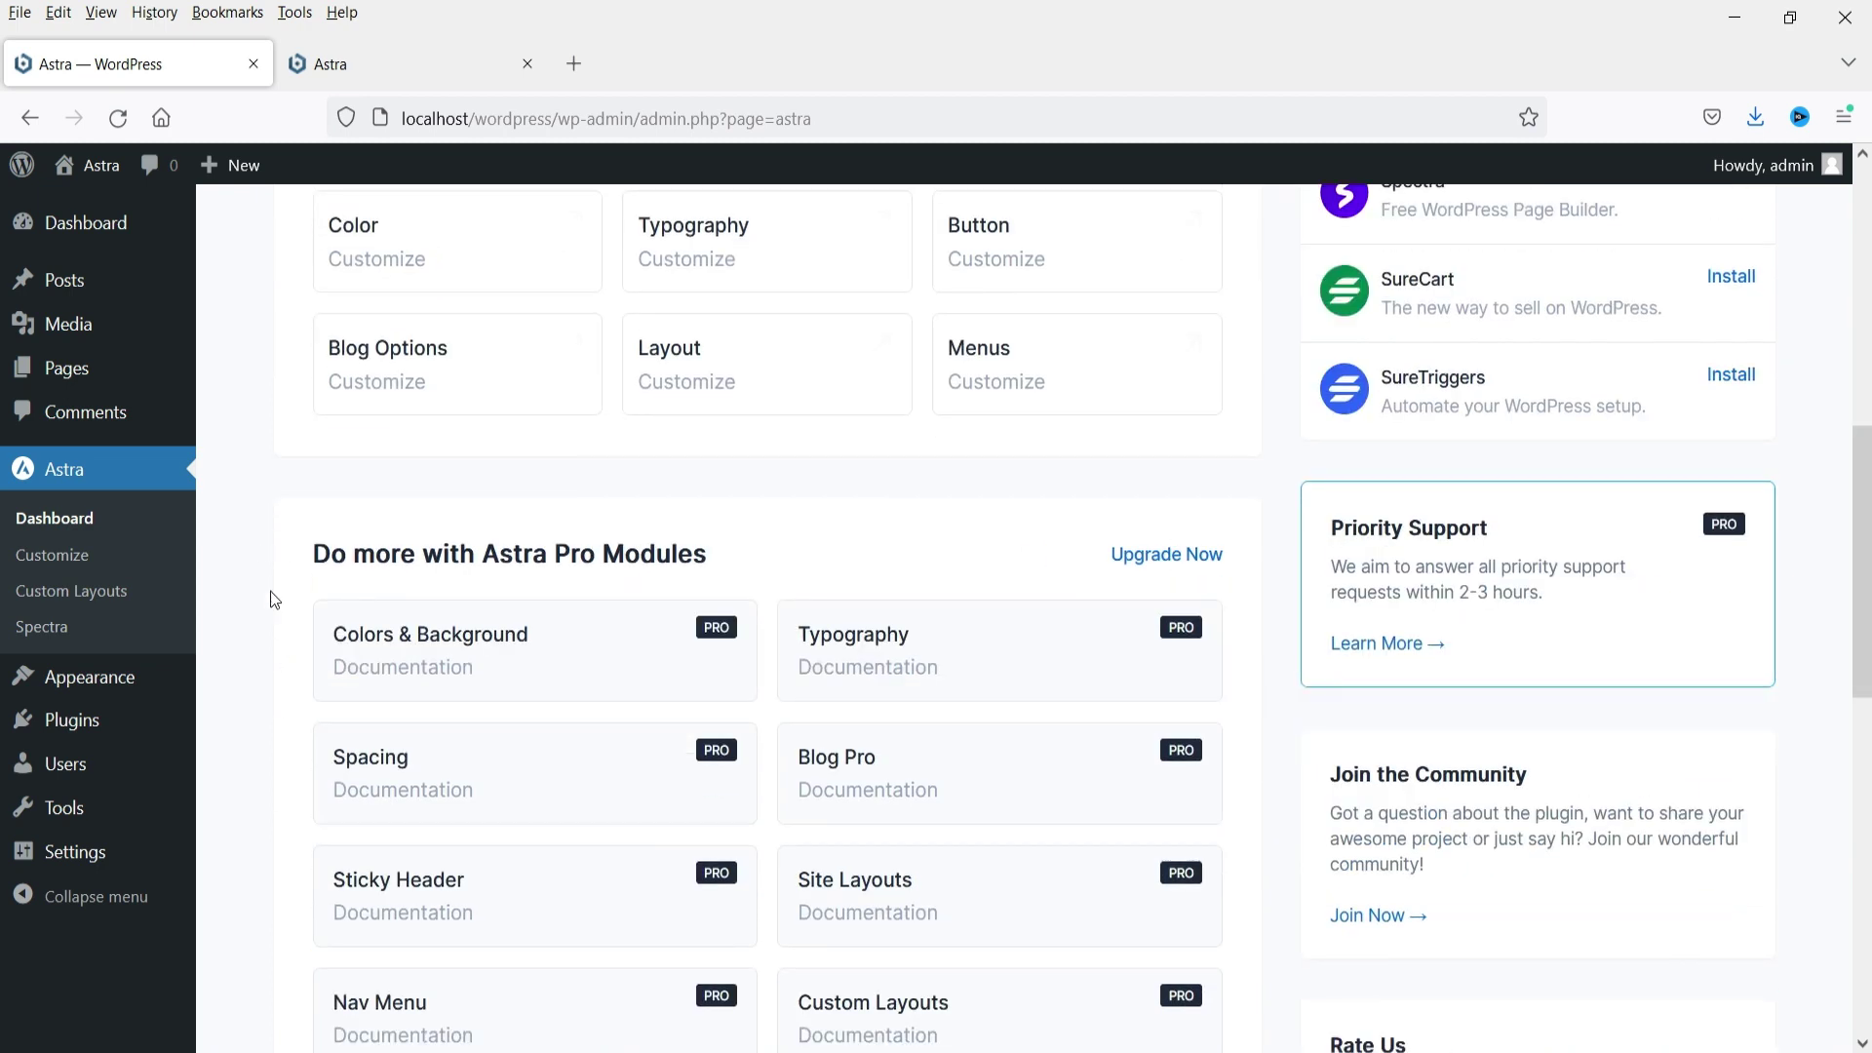
scroll(952, 593, down, 3)
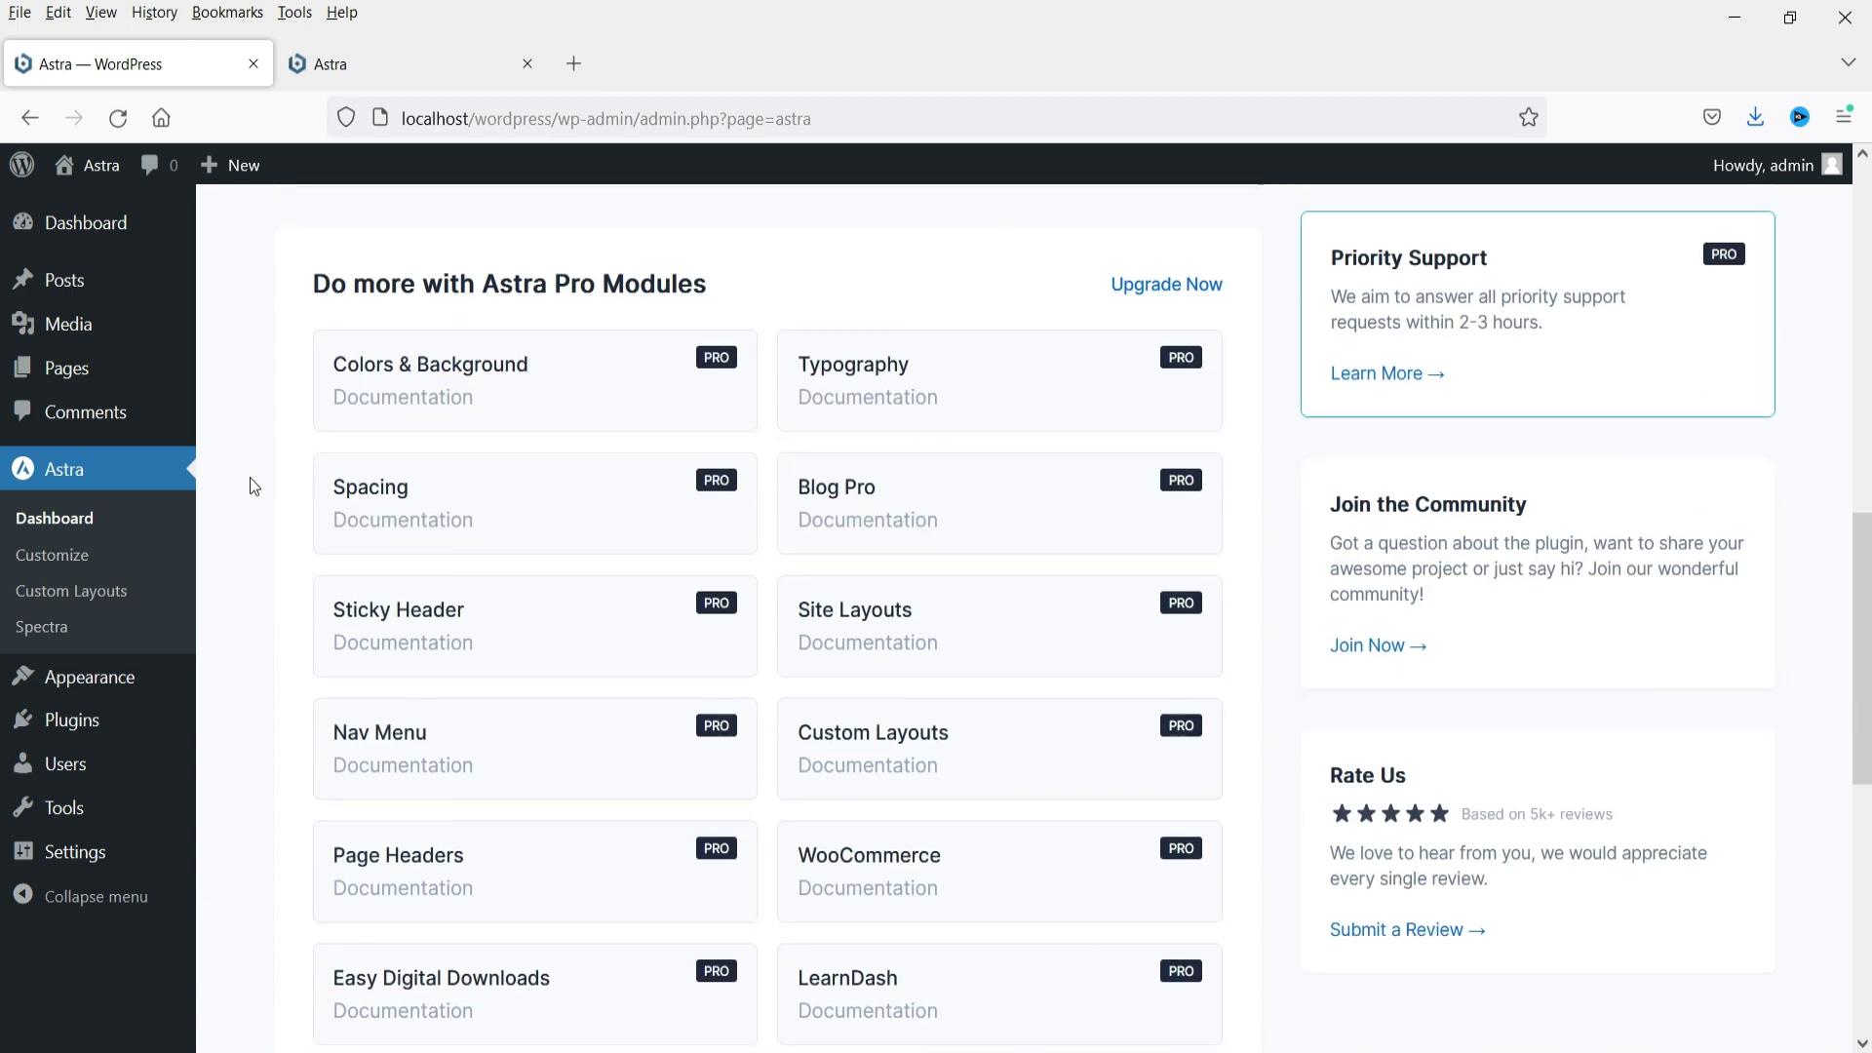
scroll(256, 610, up, 7)
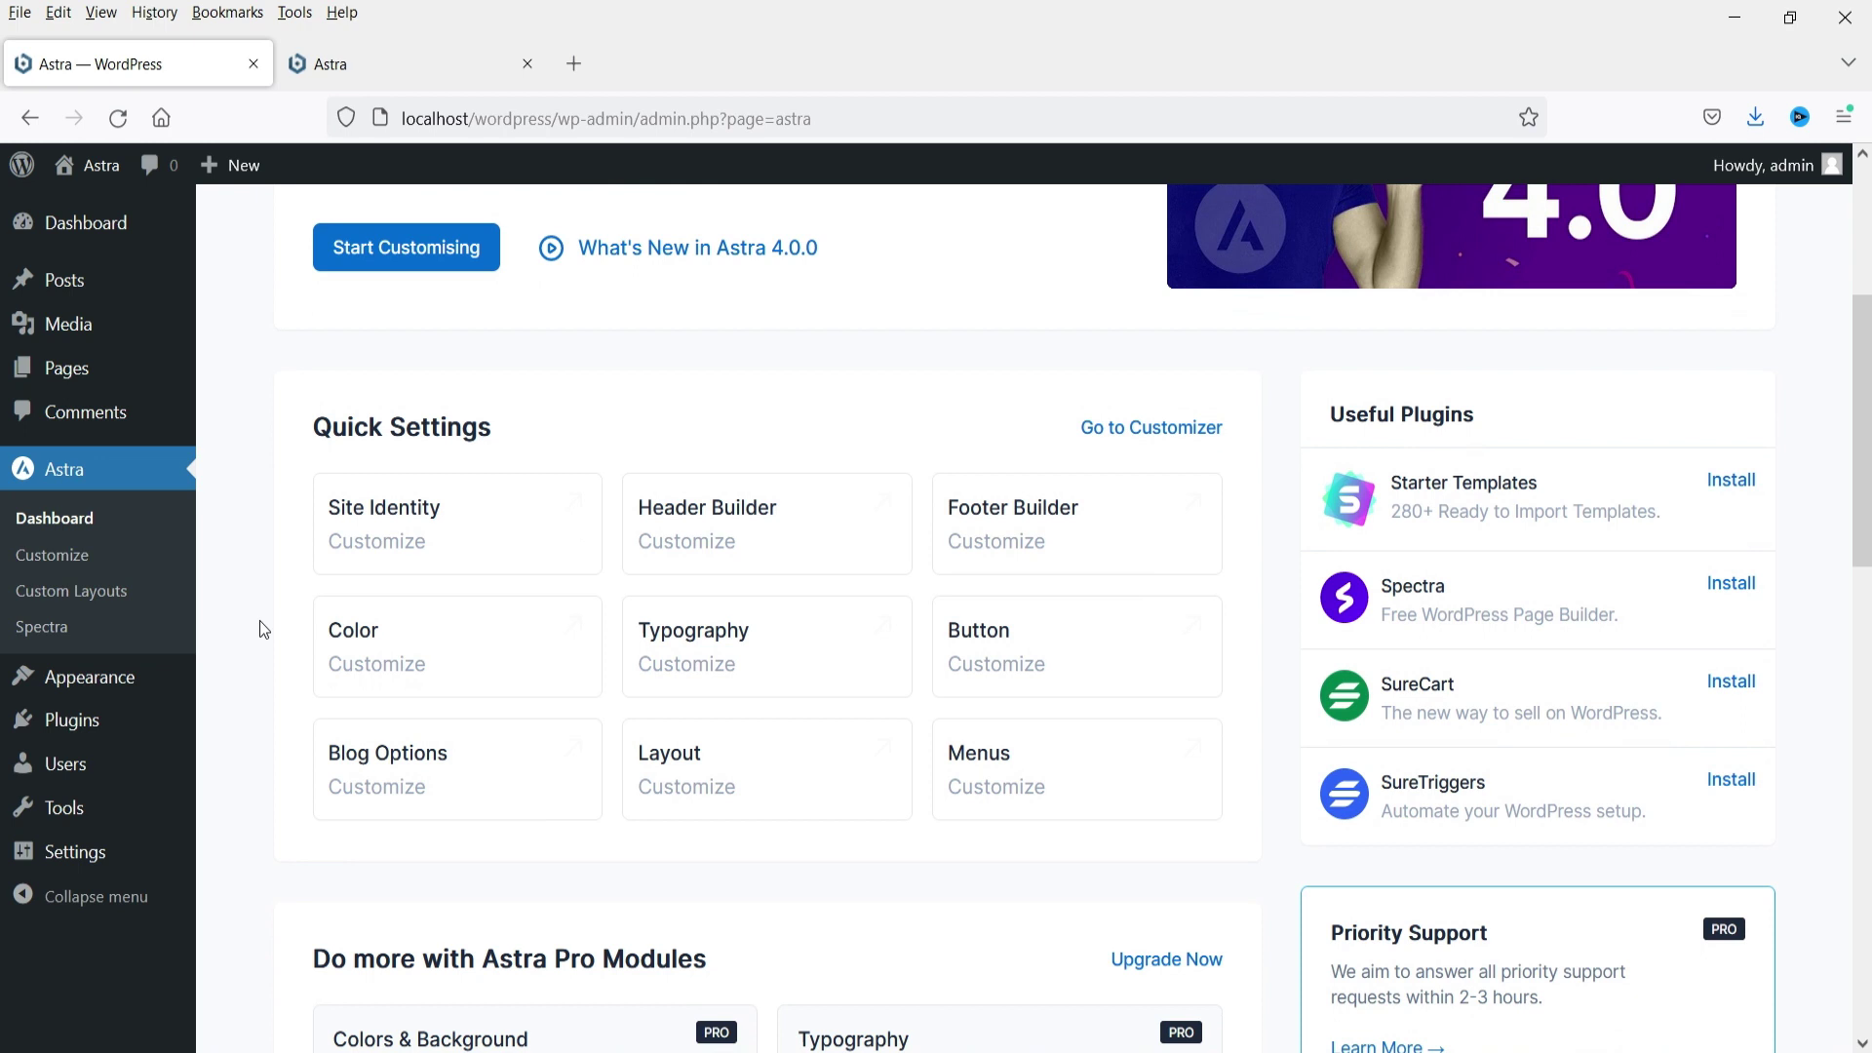
click(467, 675)
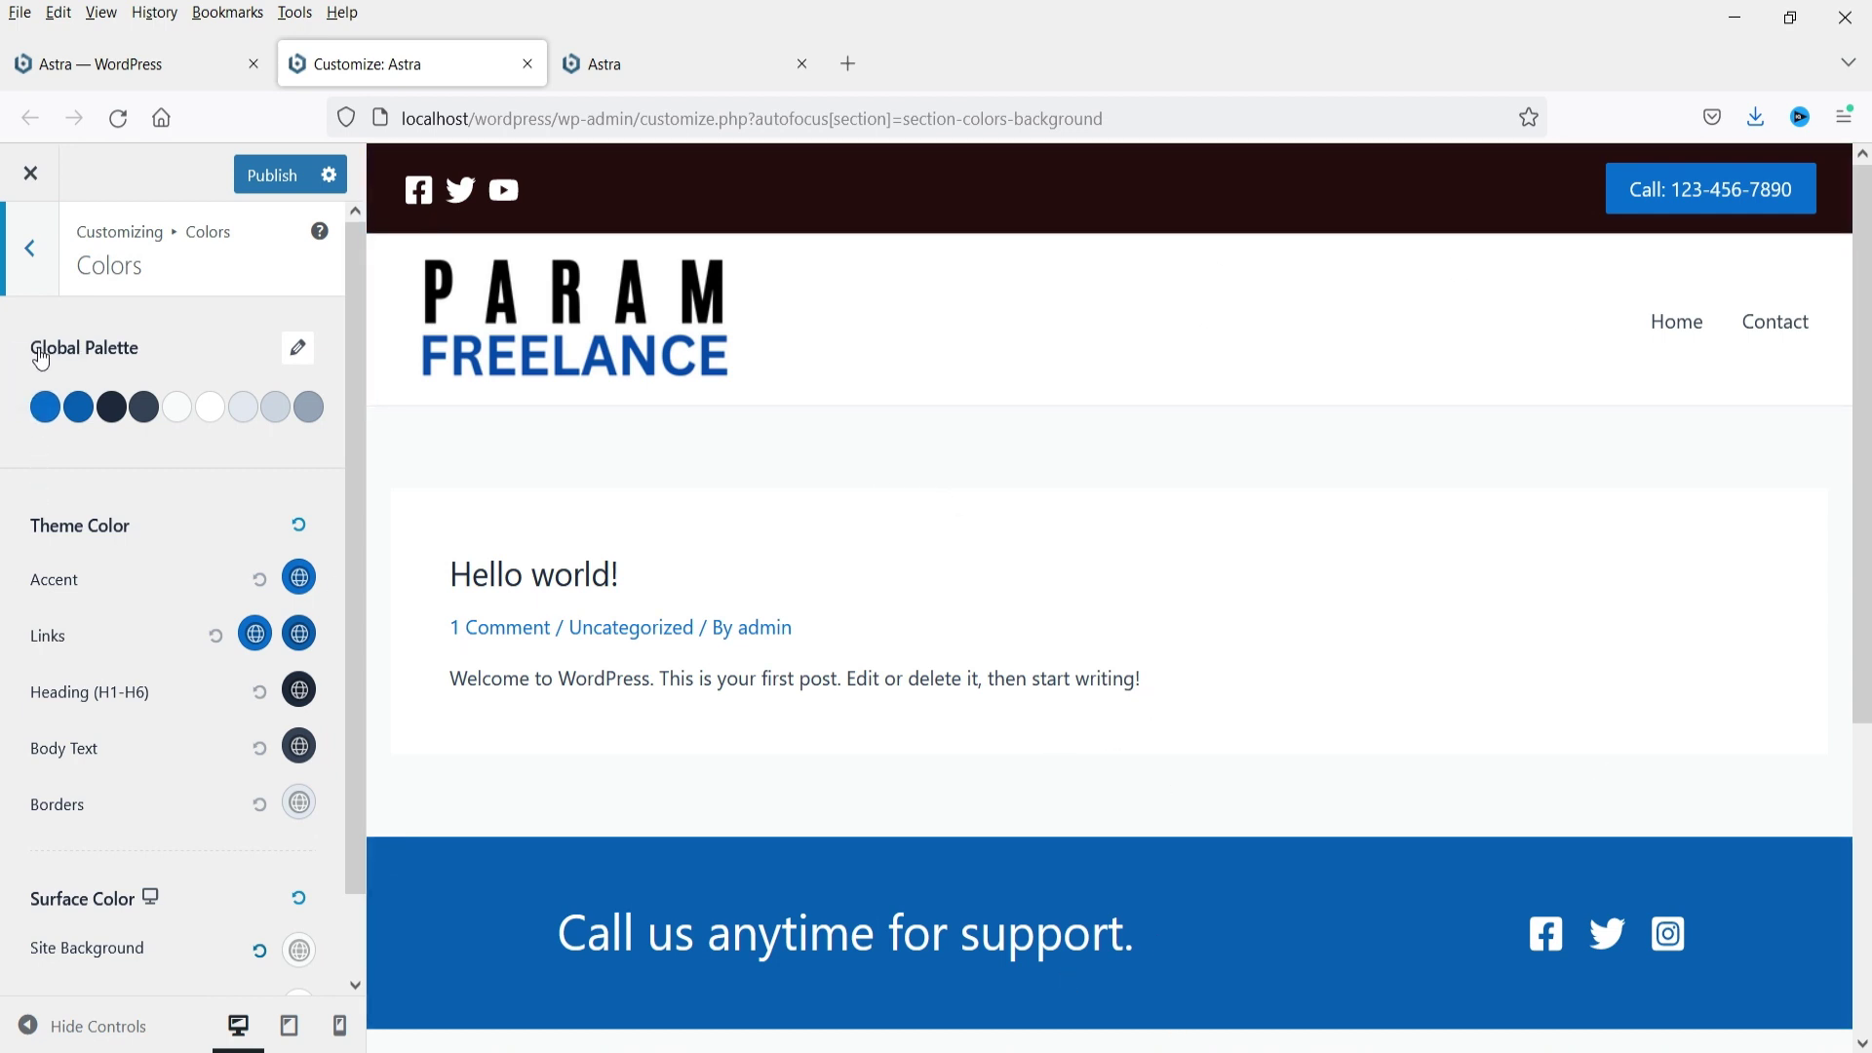
Step: Try the Style 2 preset for the global palette, inspect it across the page, and return to Style 1
click(298, 353)
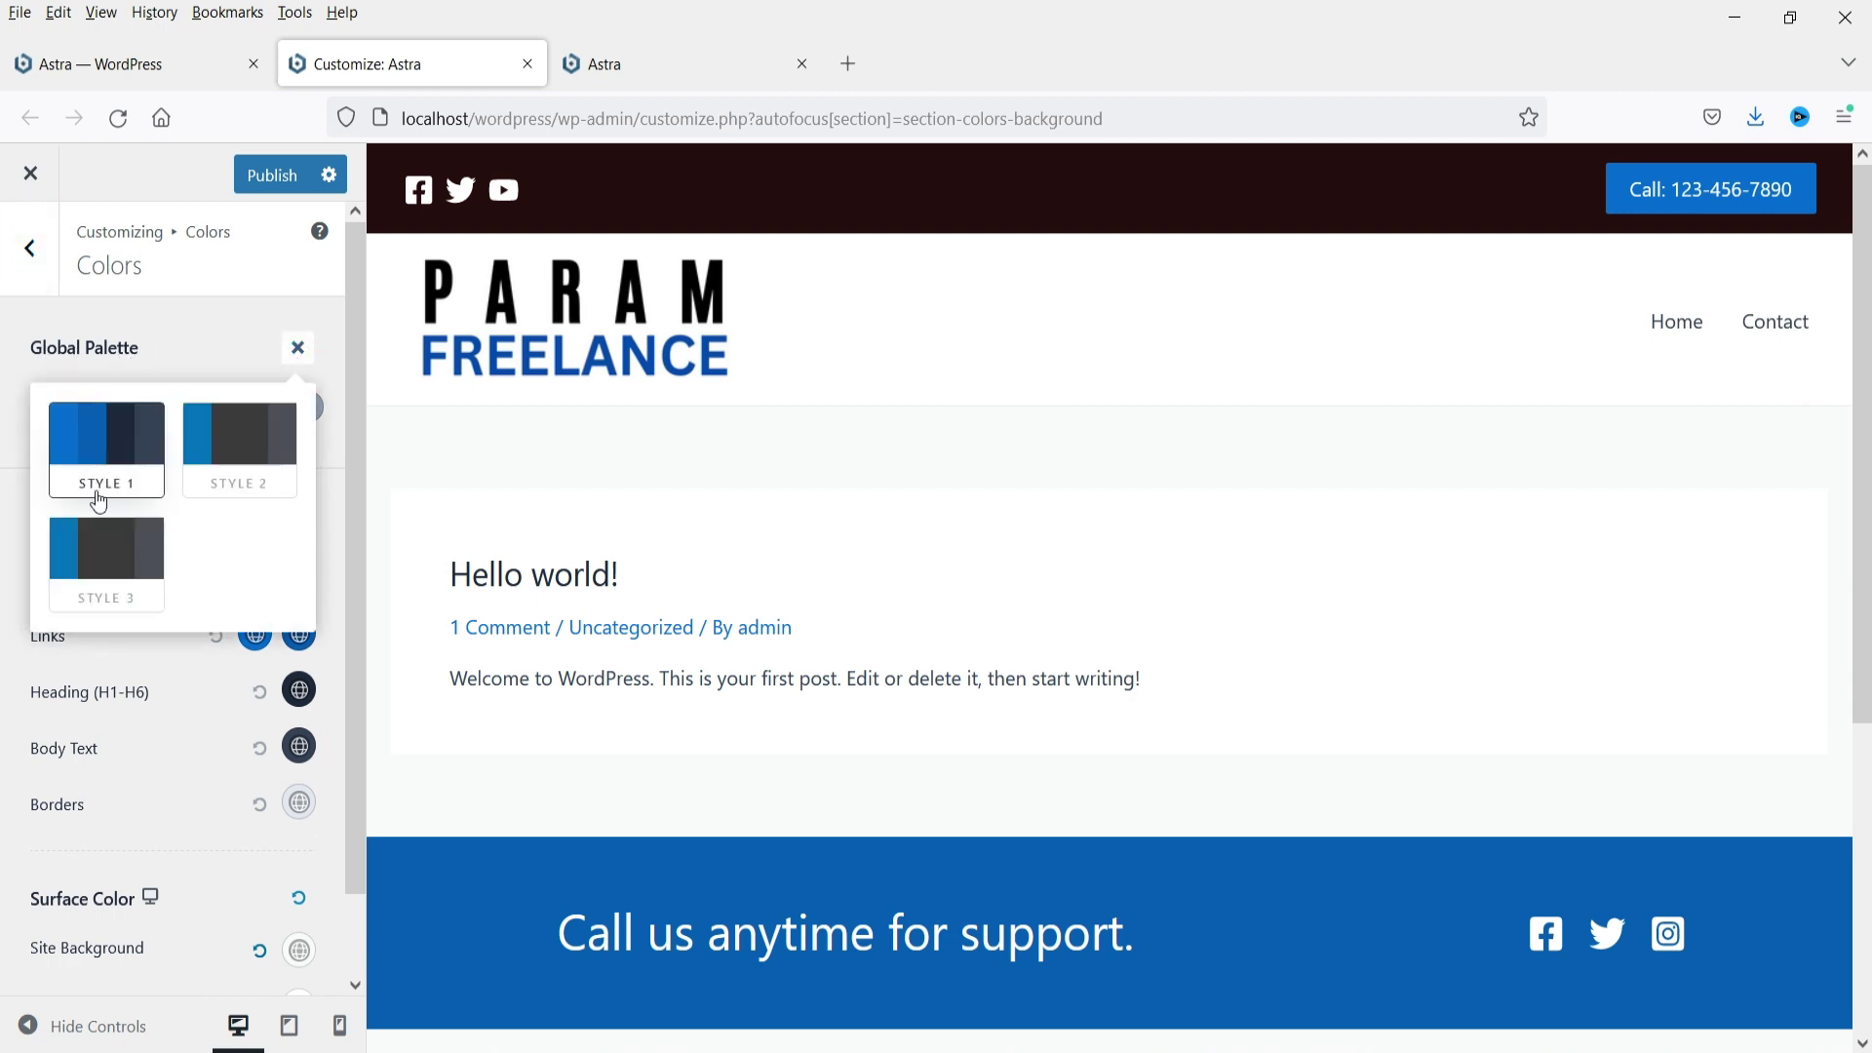
click(239, 463)
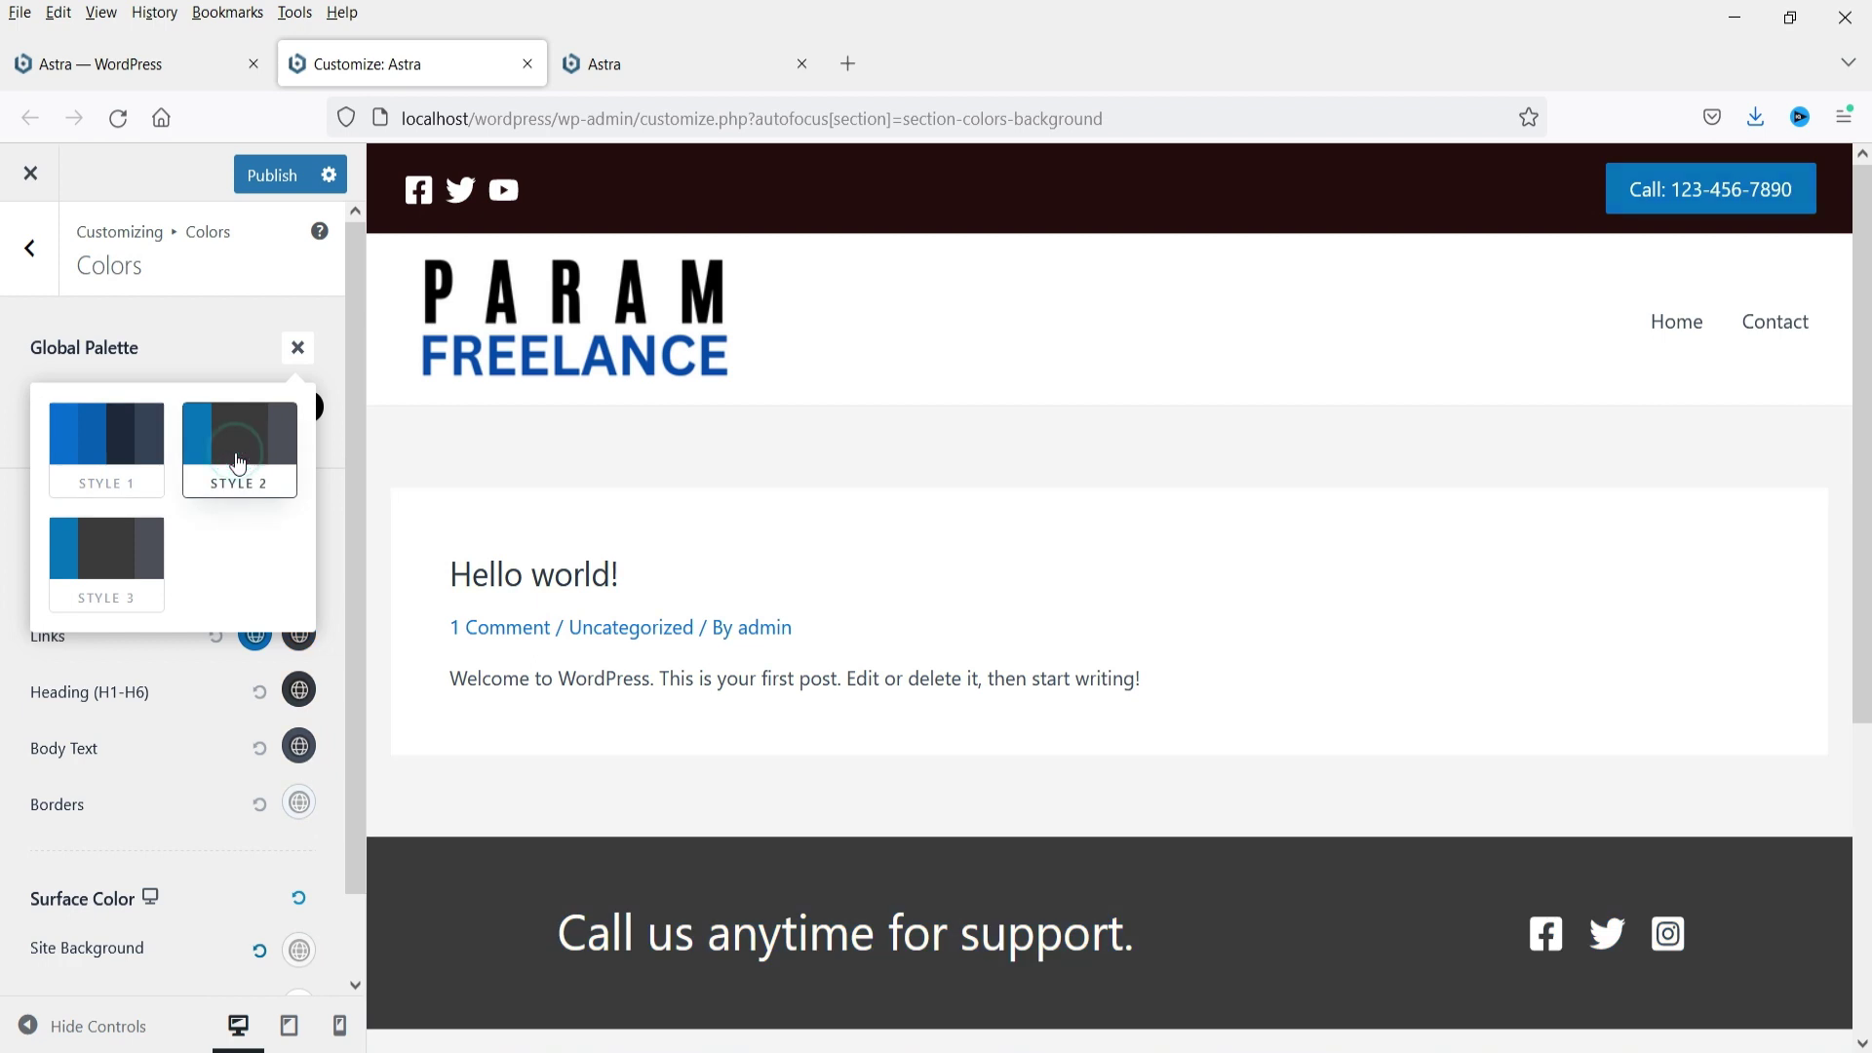
scroll(1121, 585, down, 3)
scroll(1188, 621, down, 2)
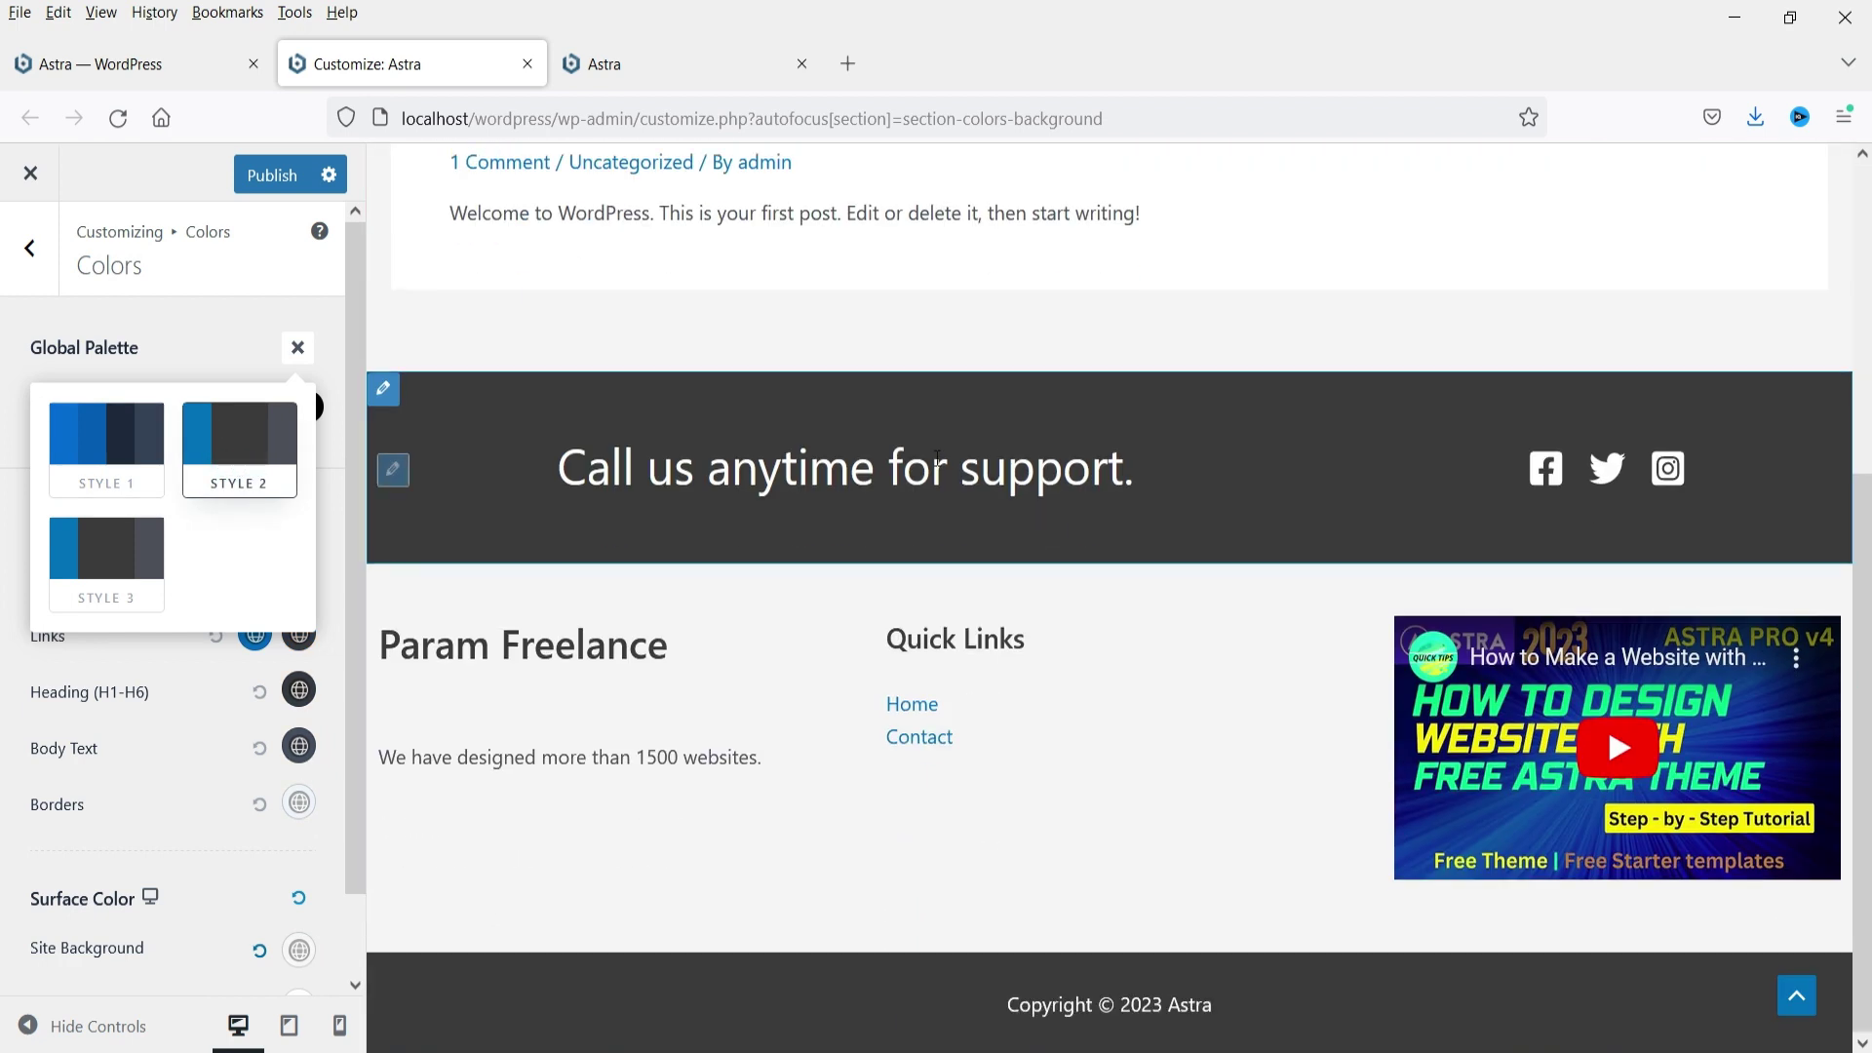
scroll(878, 616, up, 5)
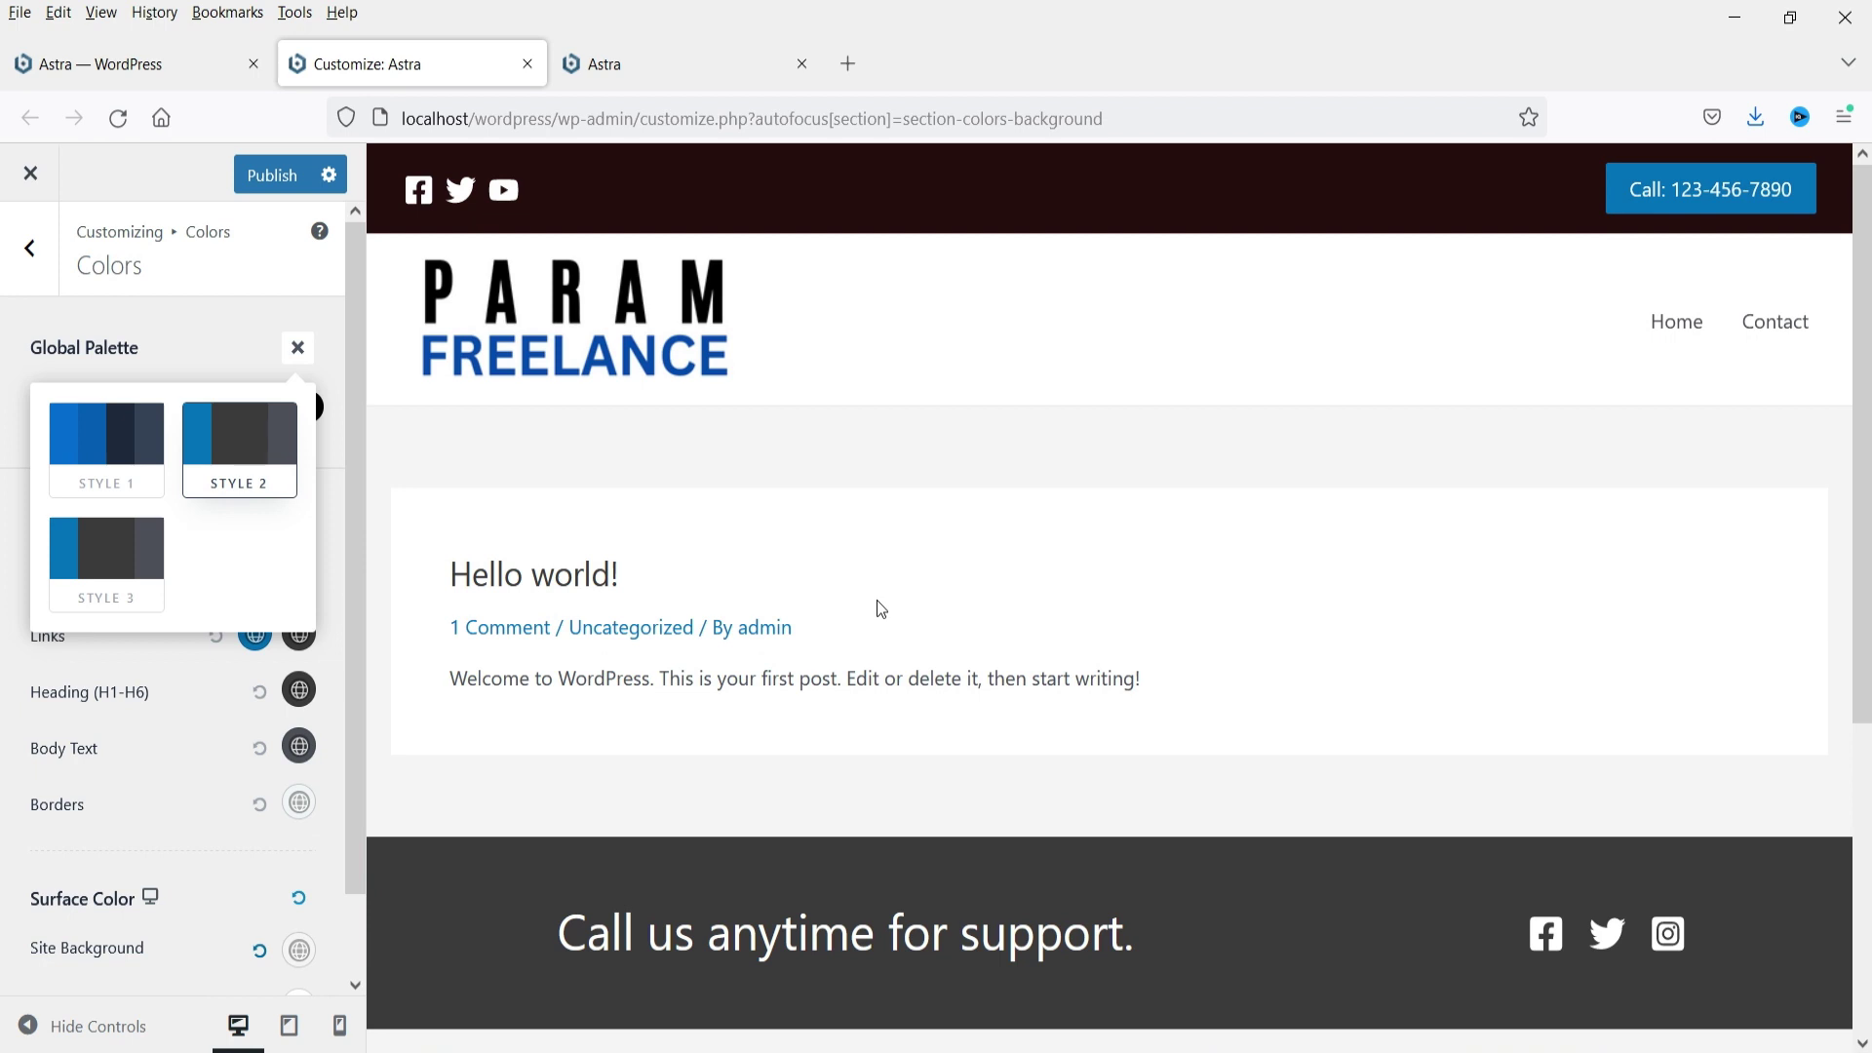
click(88, 452)
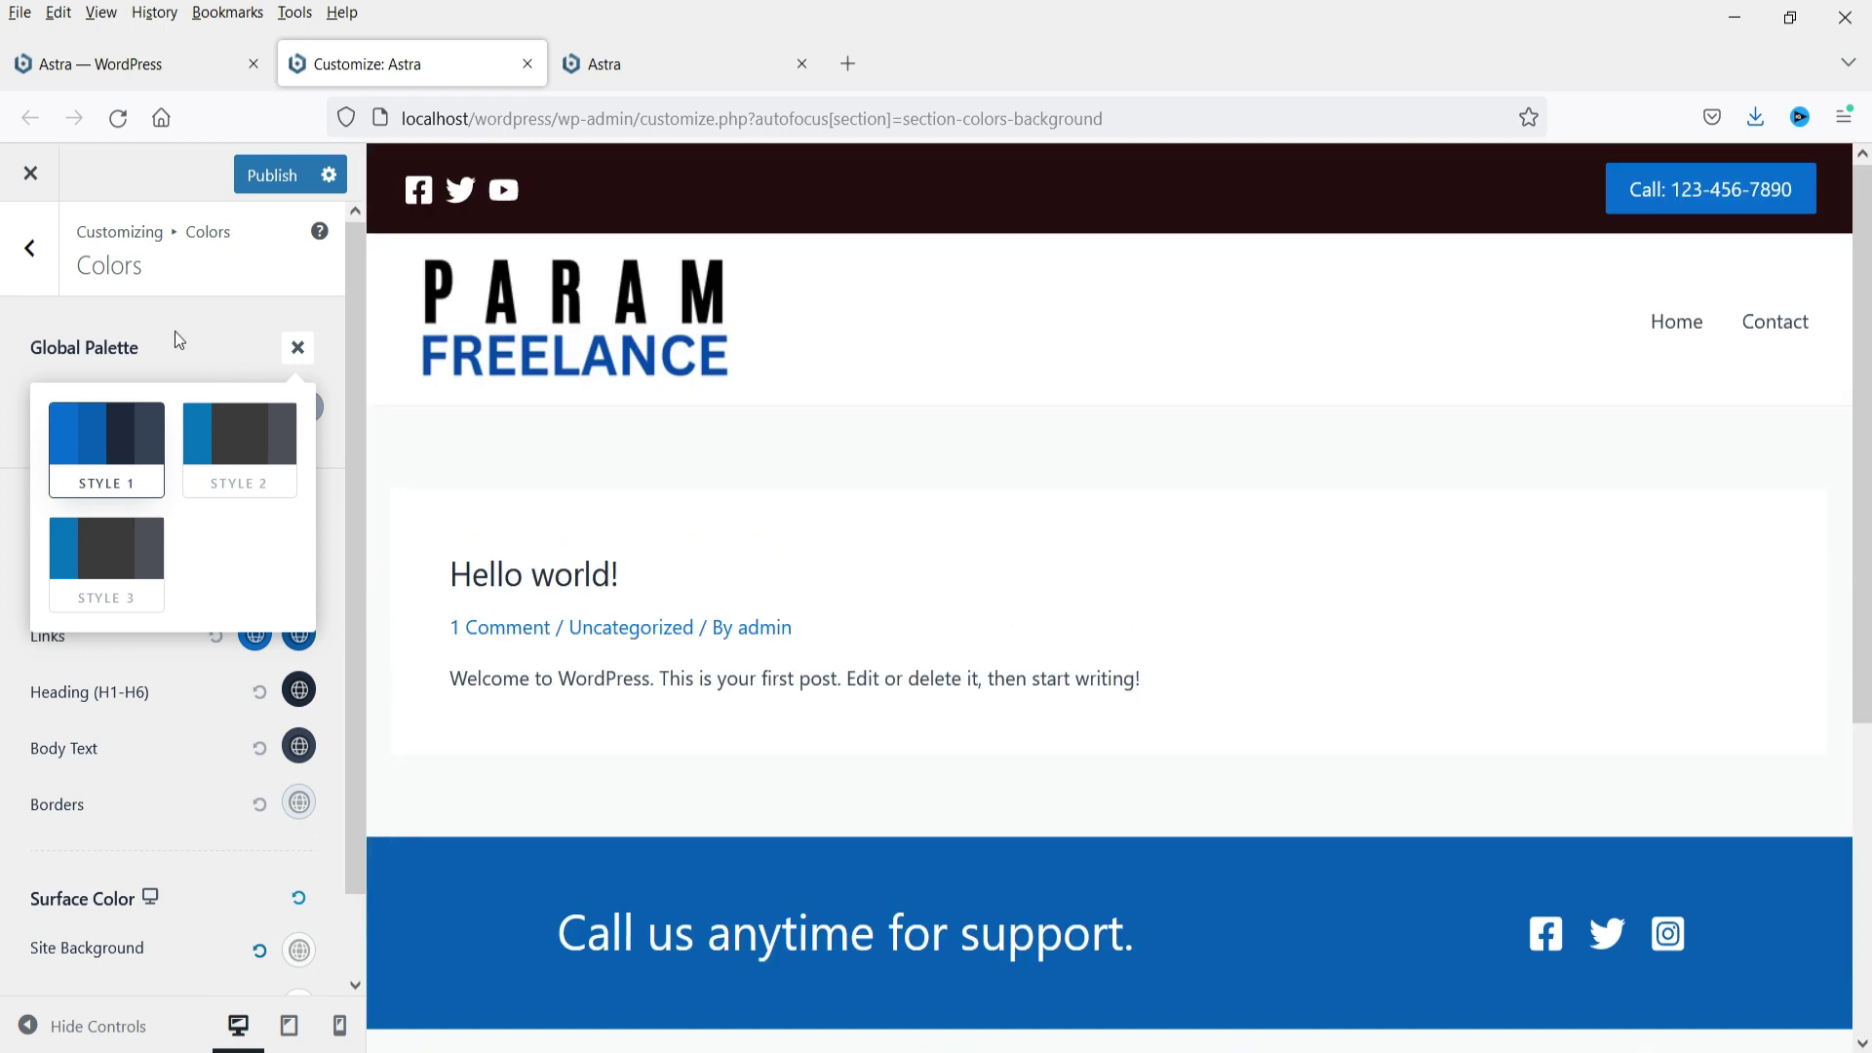
click(295, 351)
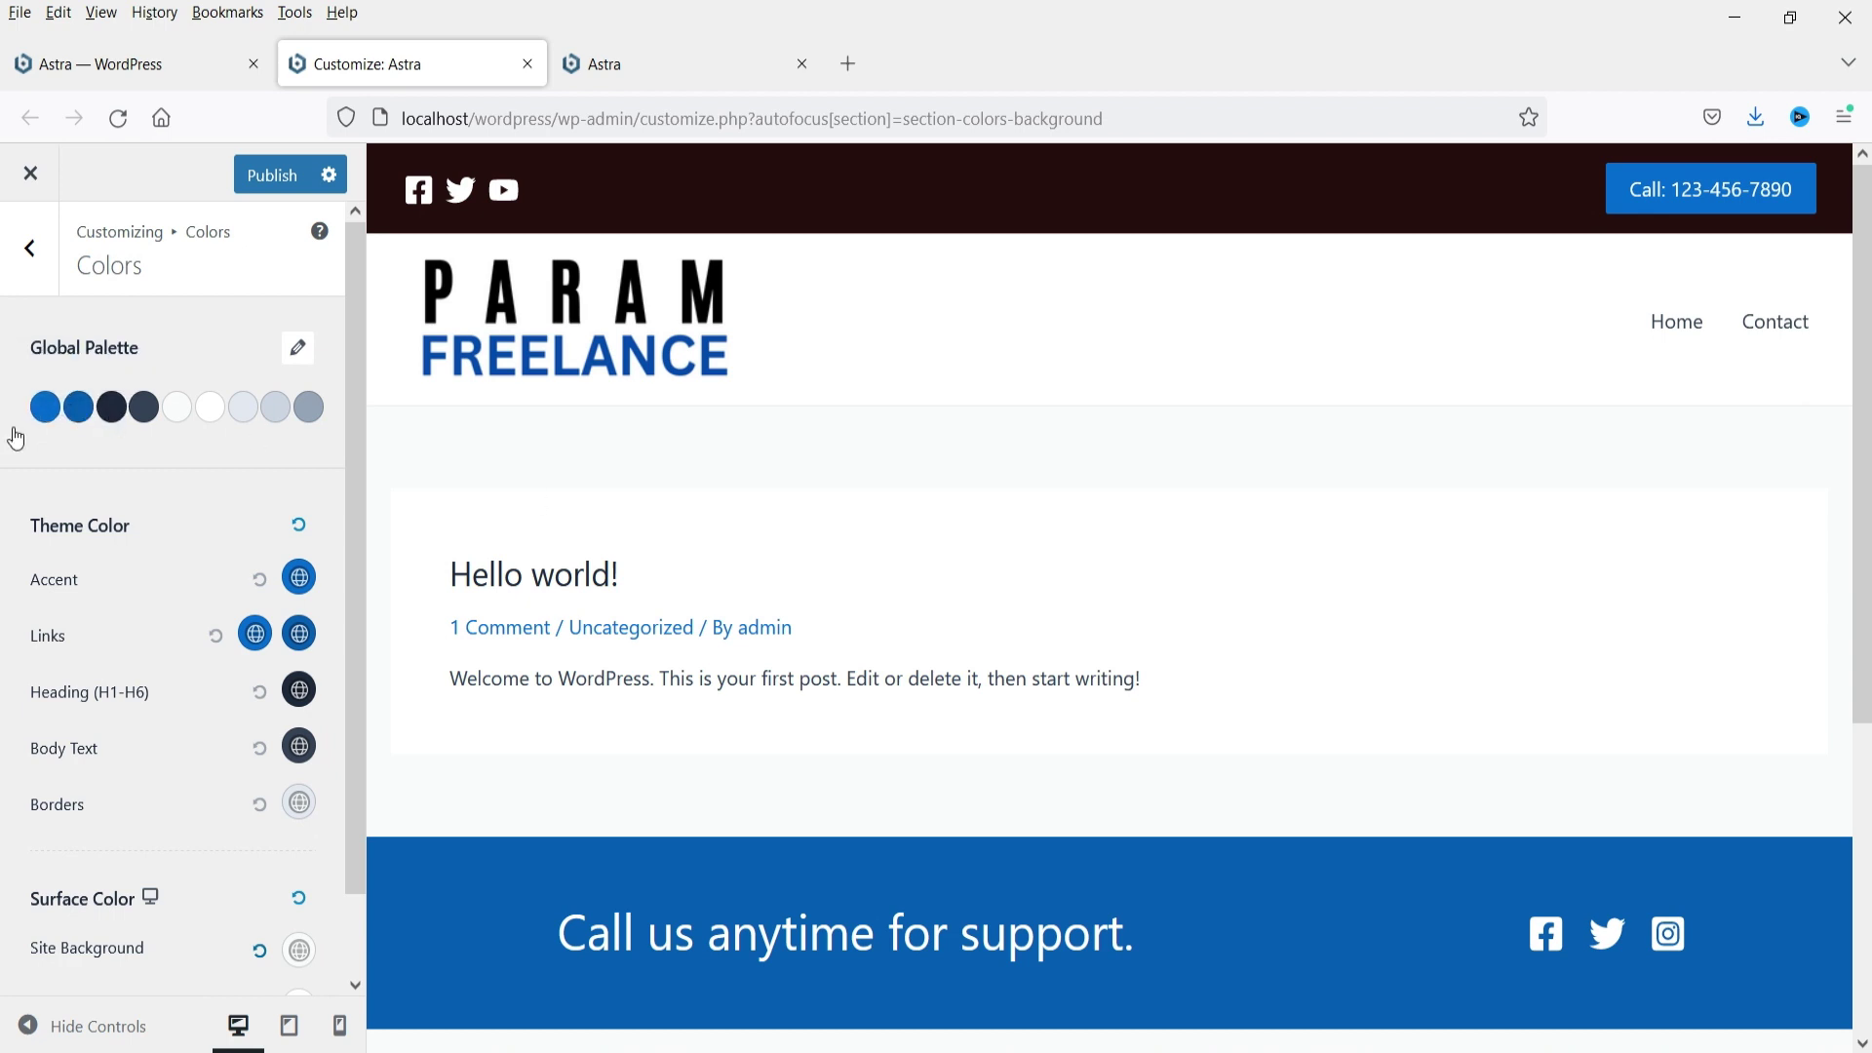
Step: Change Color 1 of the global palette to red, hex D11404, and check it in the page preview
click(43, 407)
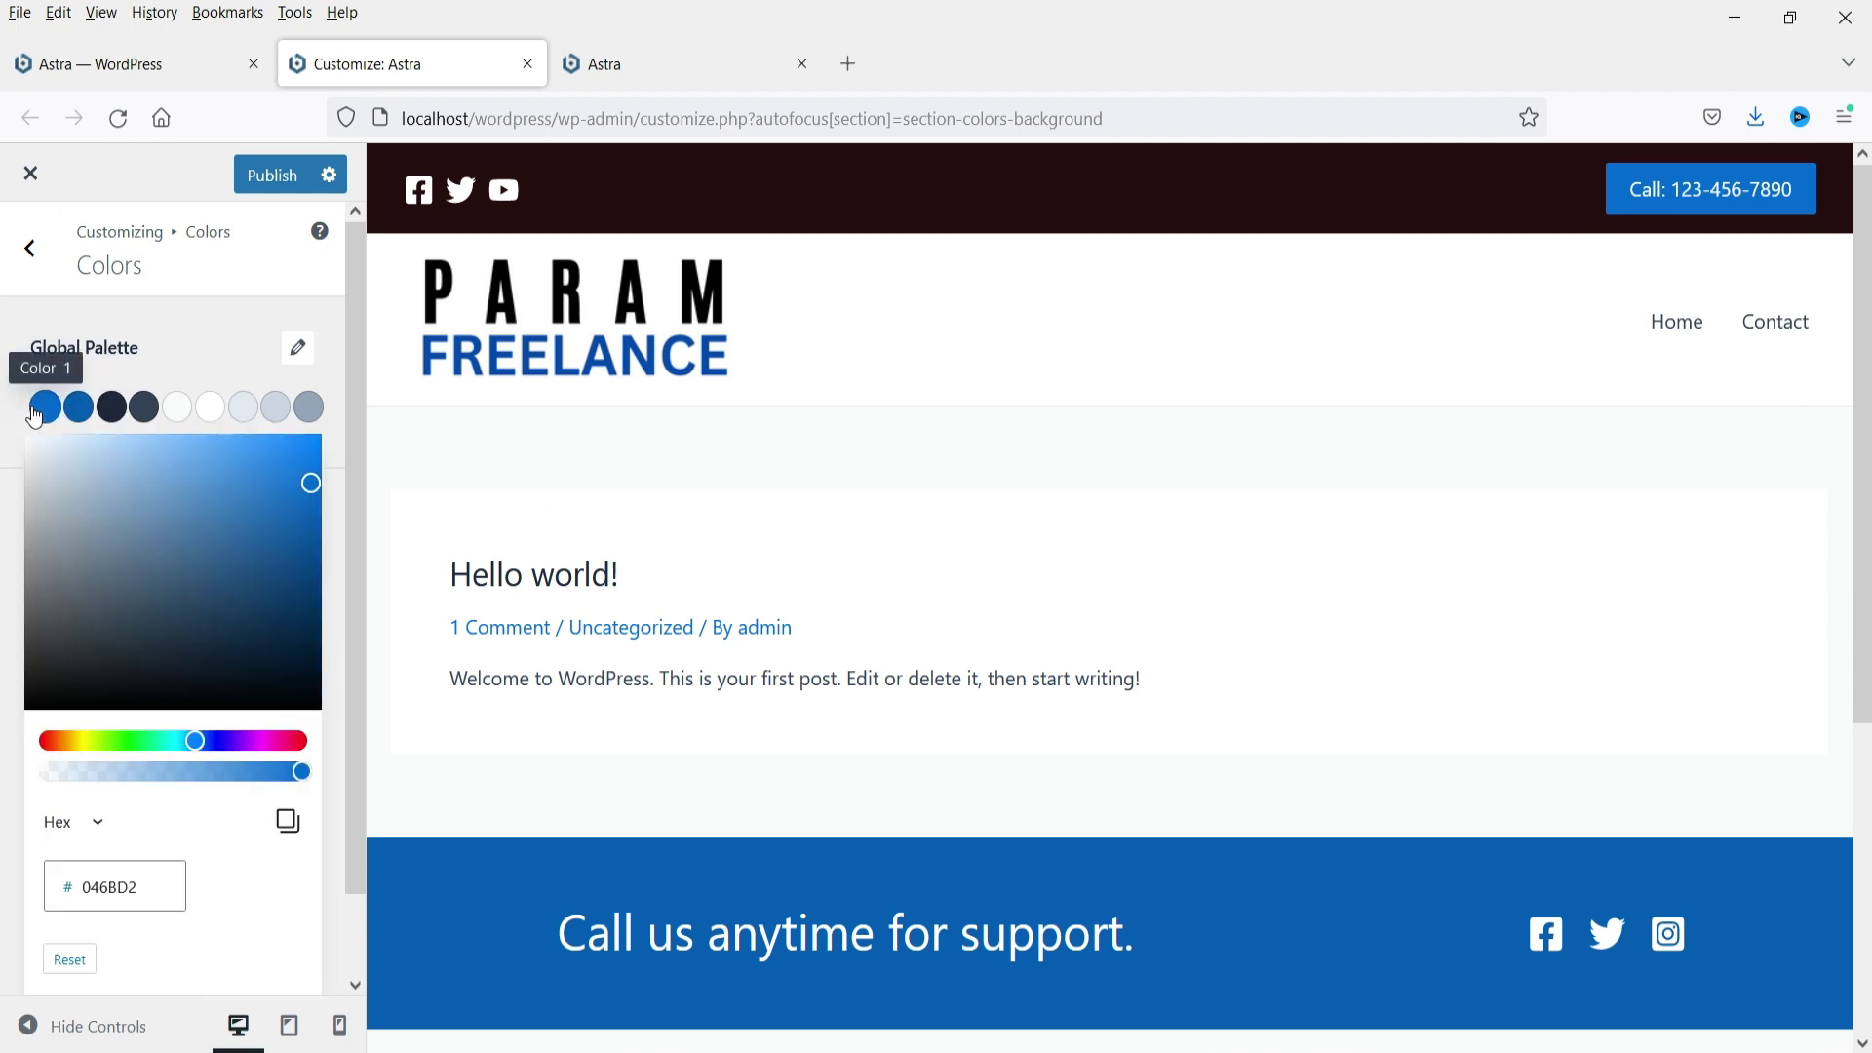
click(48, 745)
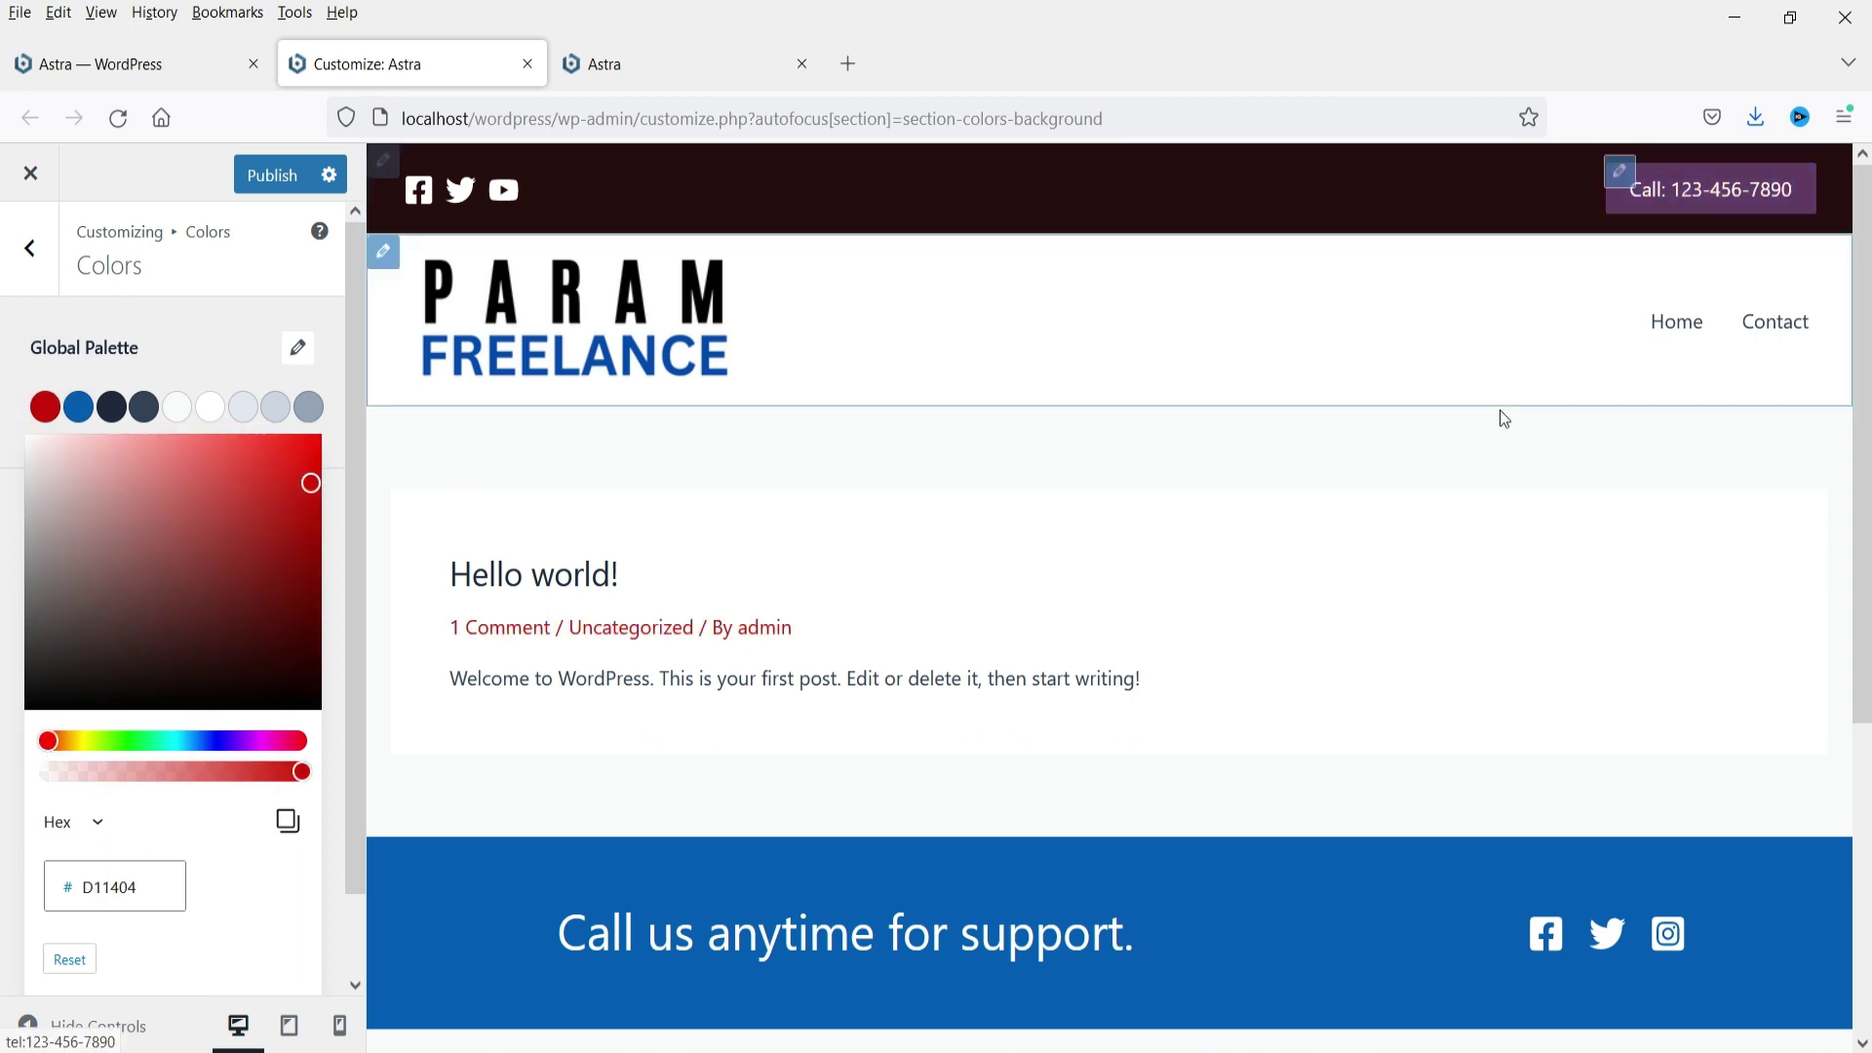
scroll(1807, 1017, down, 5)
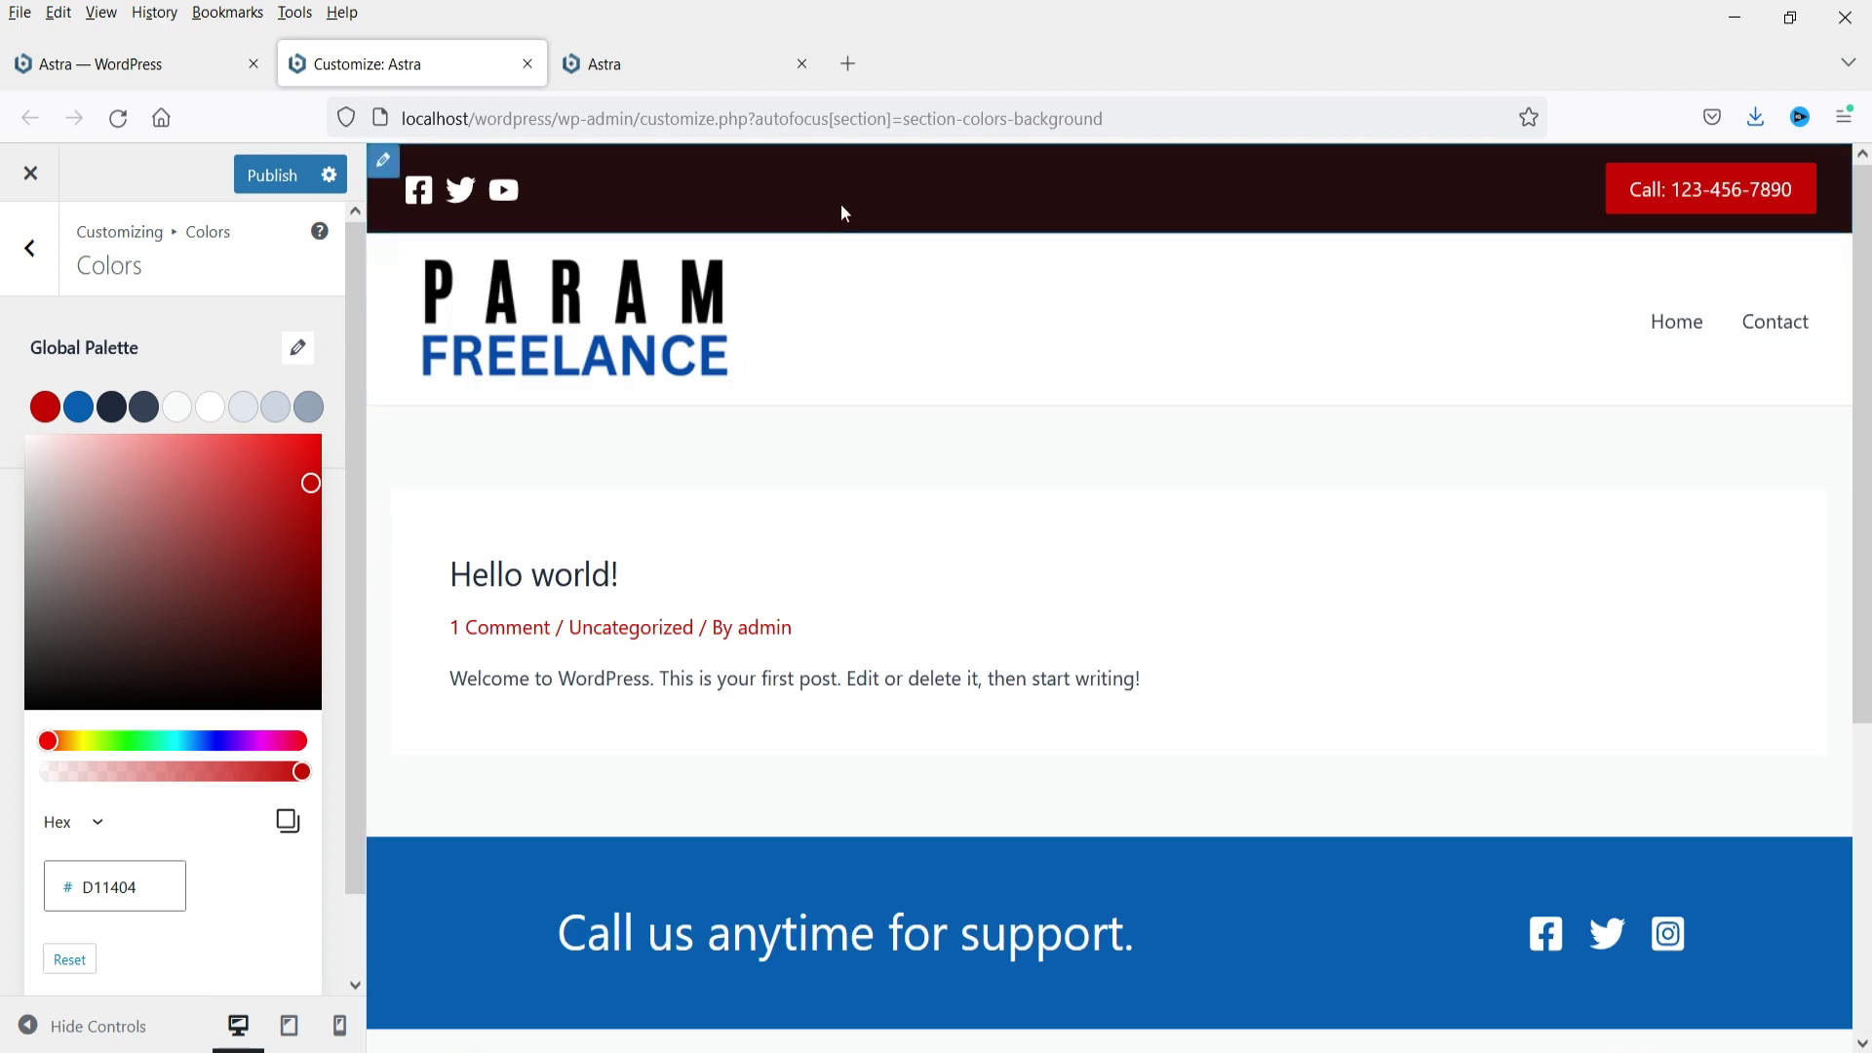
Step: Change Color 2 of the global palette to dark green, hex 1F4F0B, and check the footer in the preview
click(78, 416)
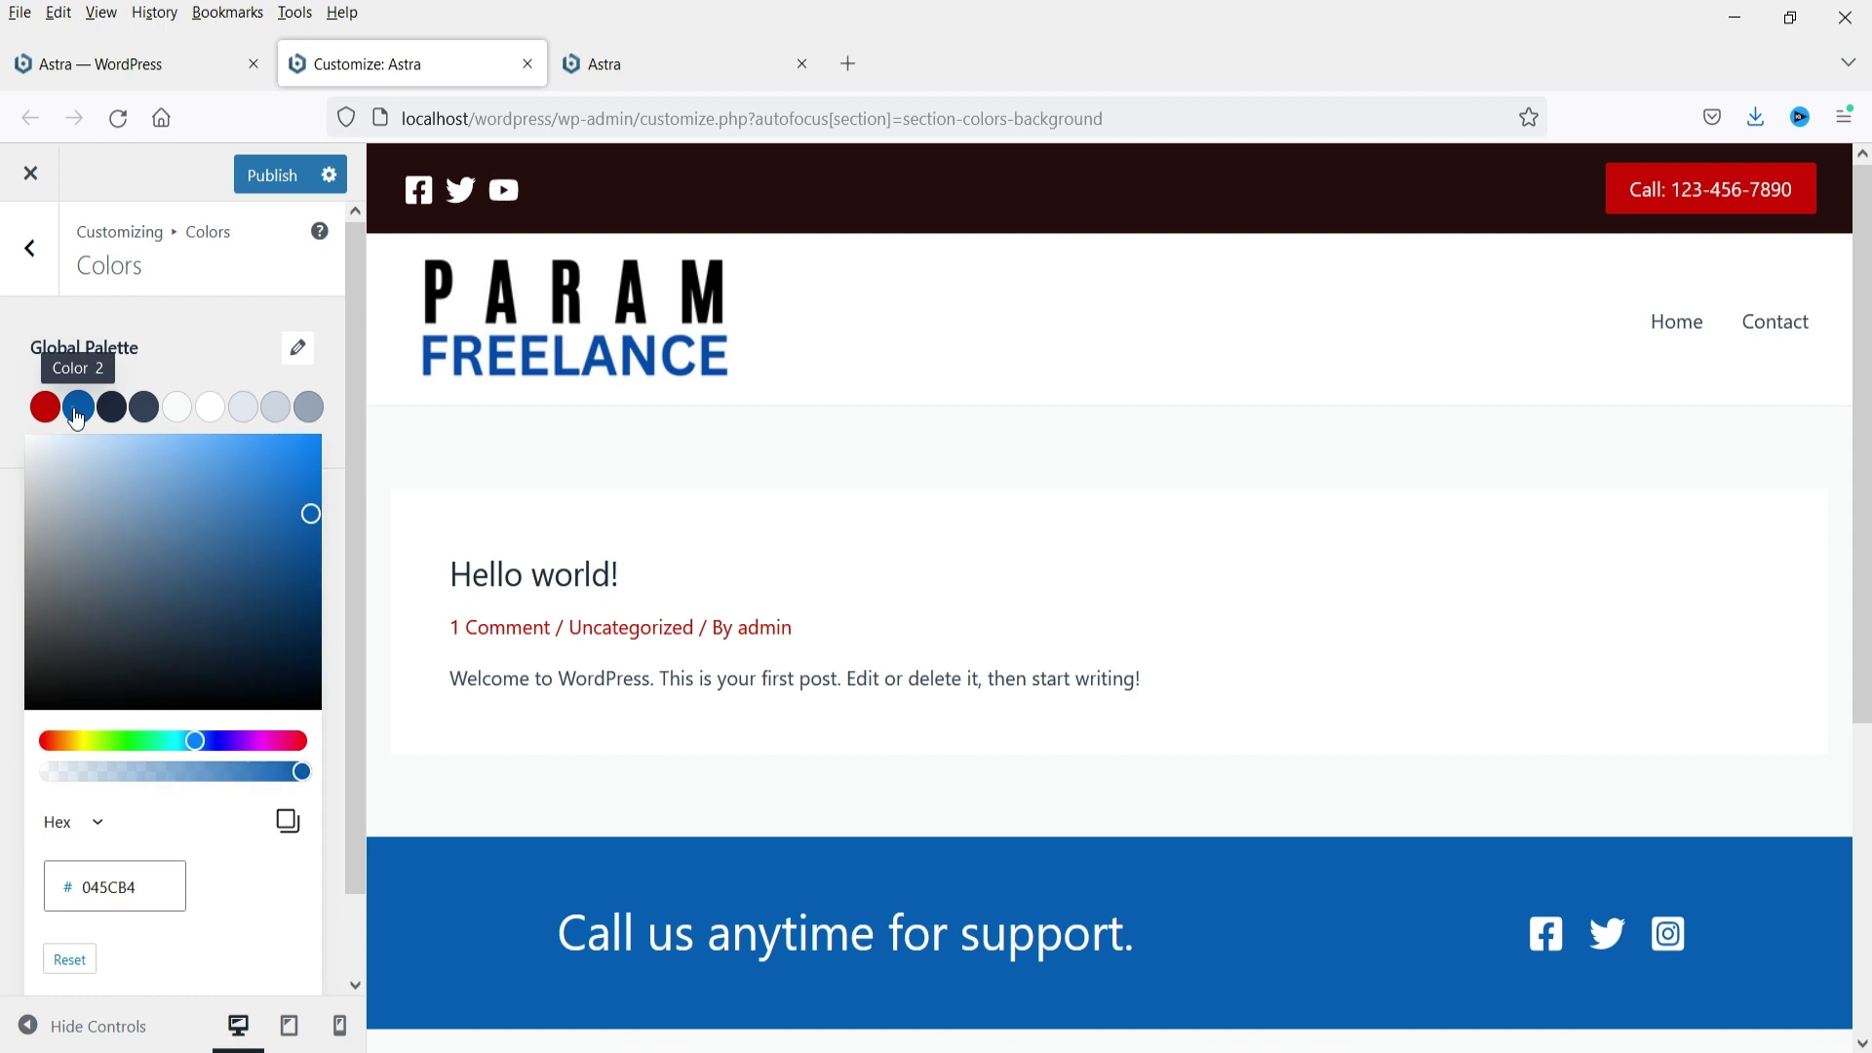
click(117, 741)
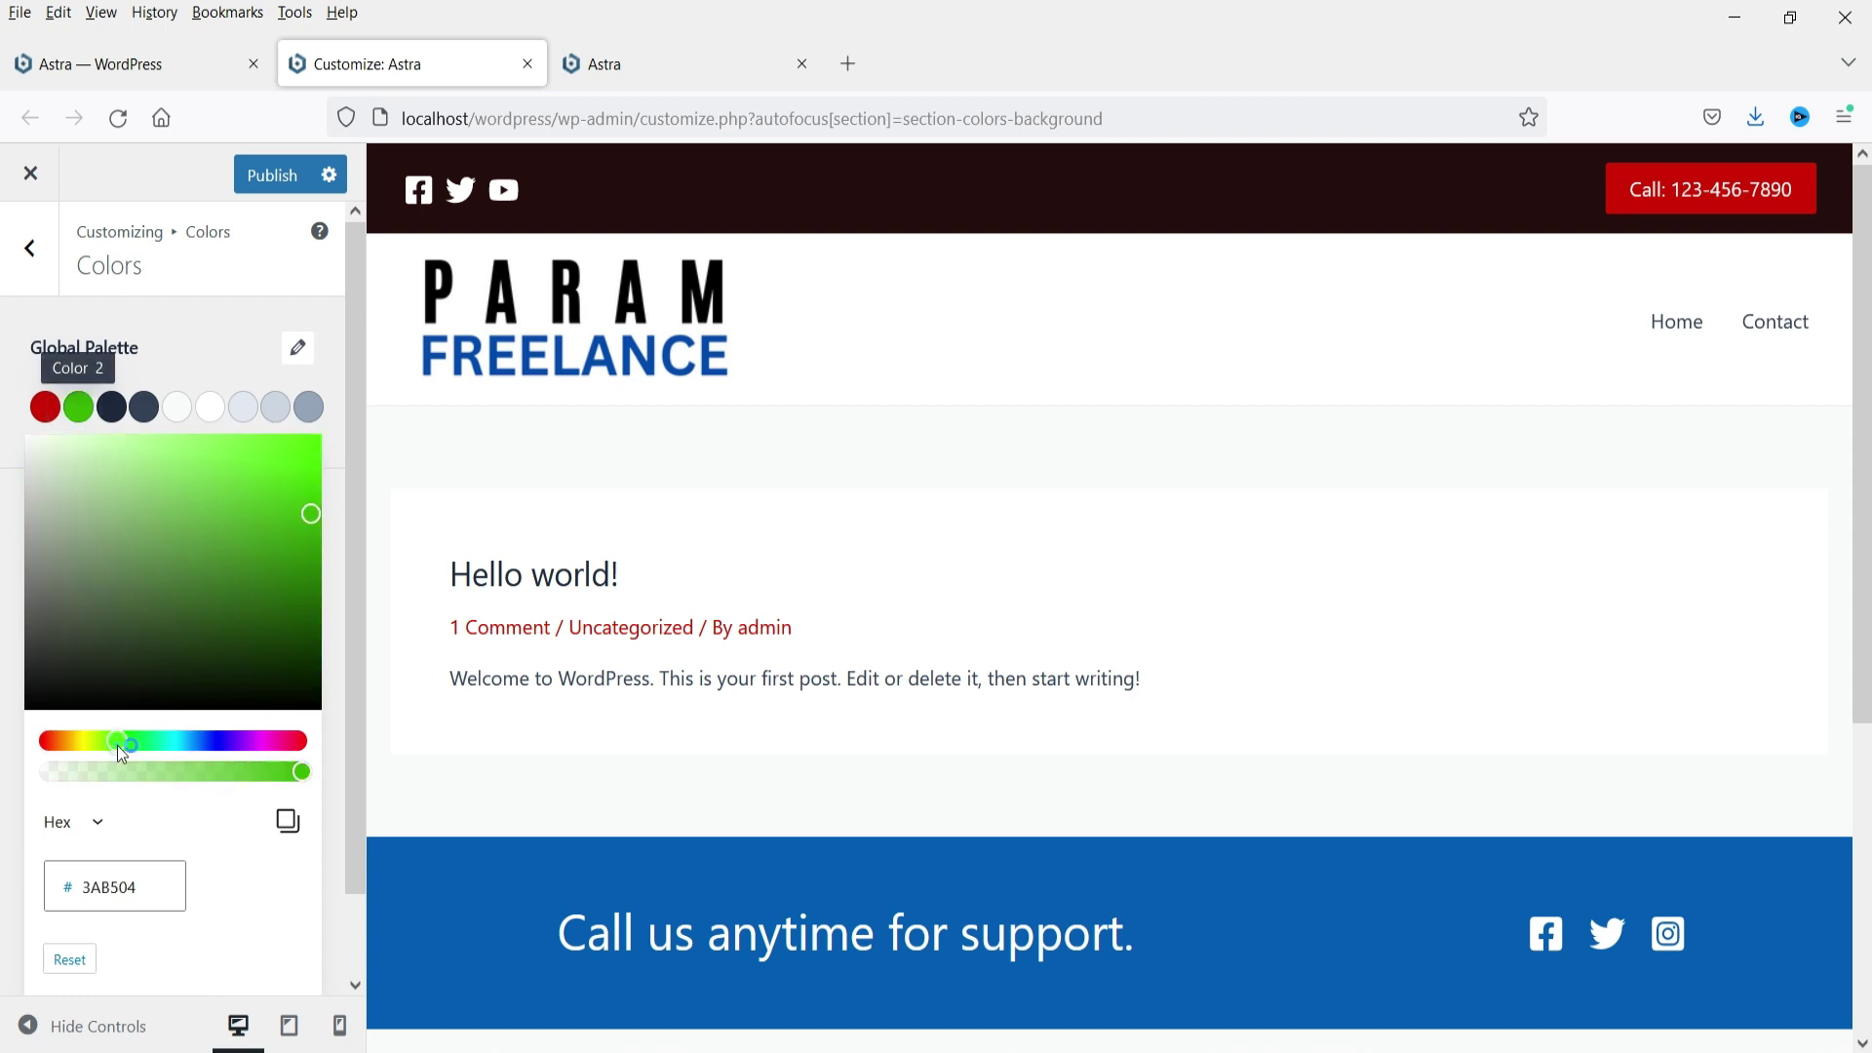
click(280, 627)
scroll(1032, 498, down, 4)
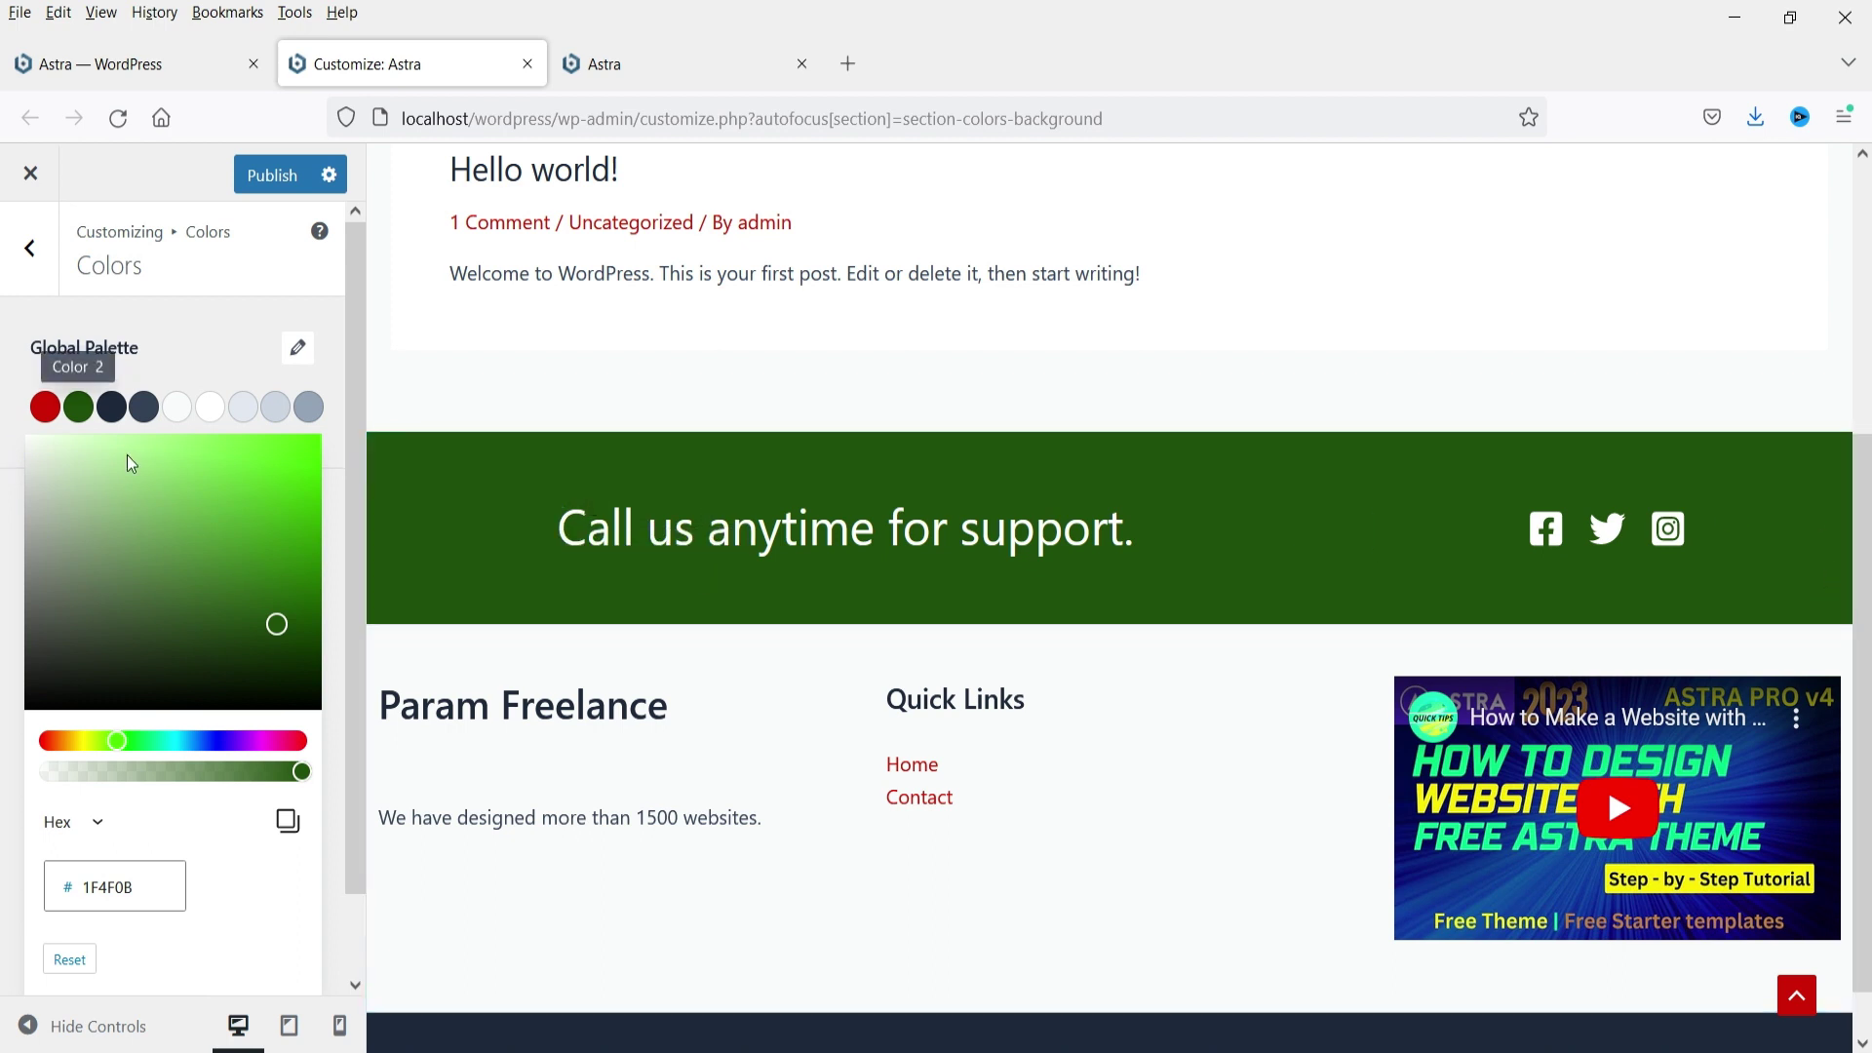
Step: Change Color 3 of the global palette to dark navy blue, hex 0D254B, and close the color picker
click(113, 417)
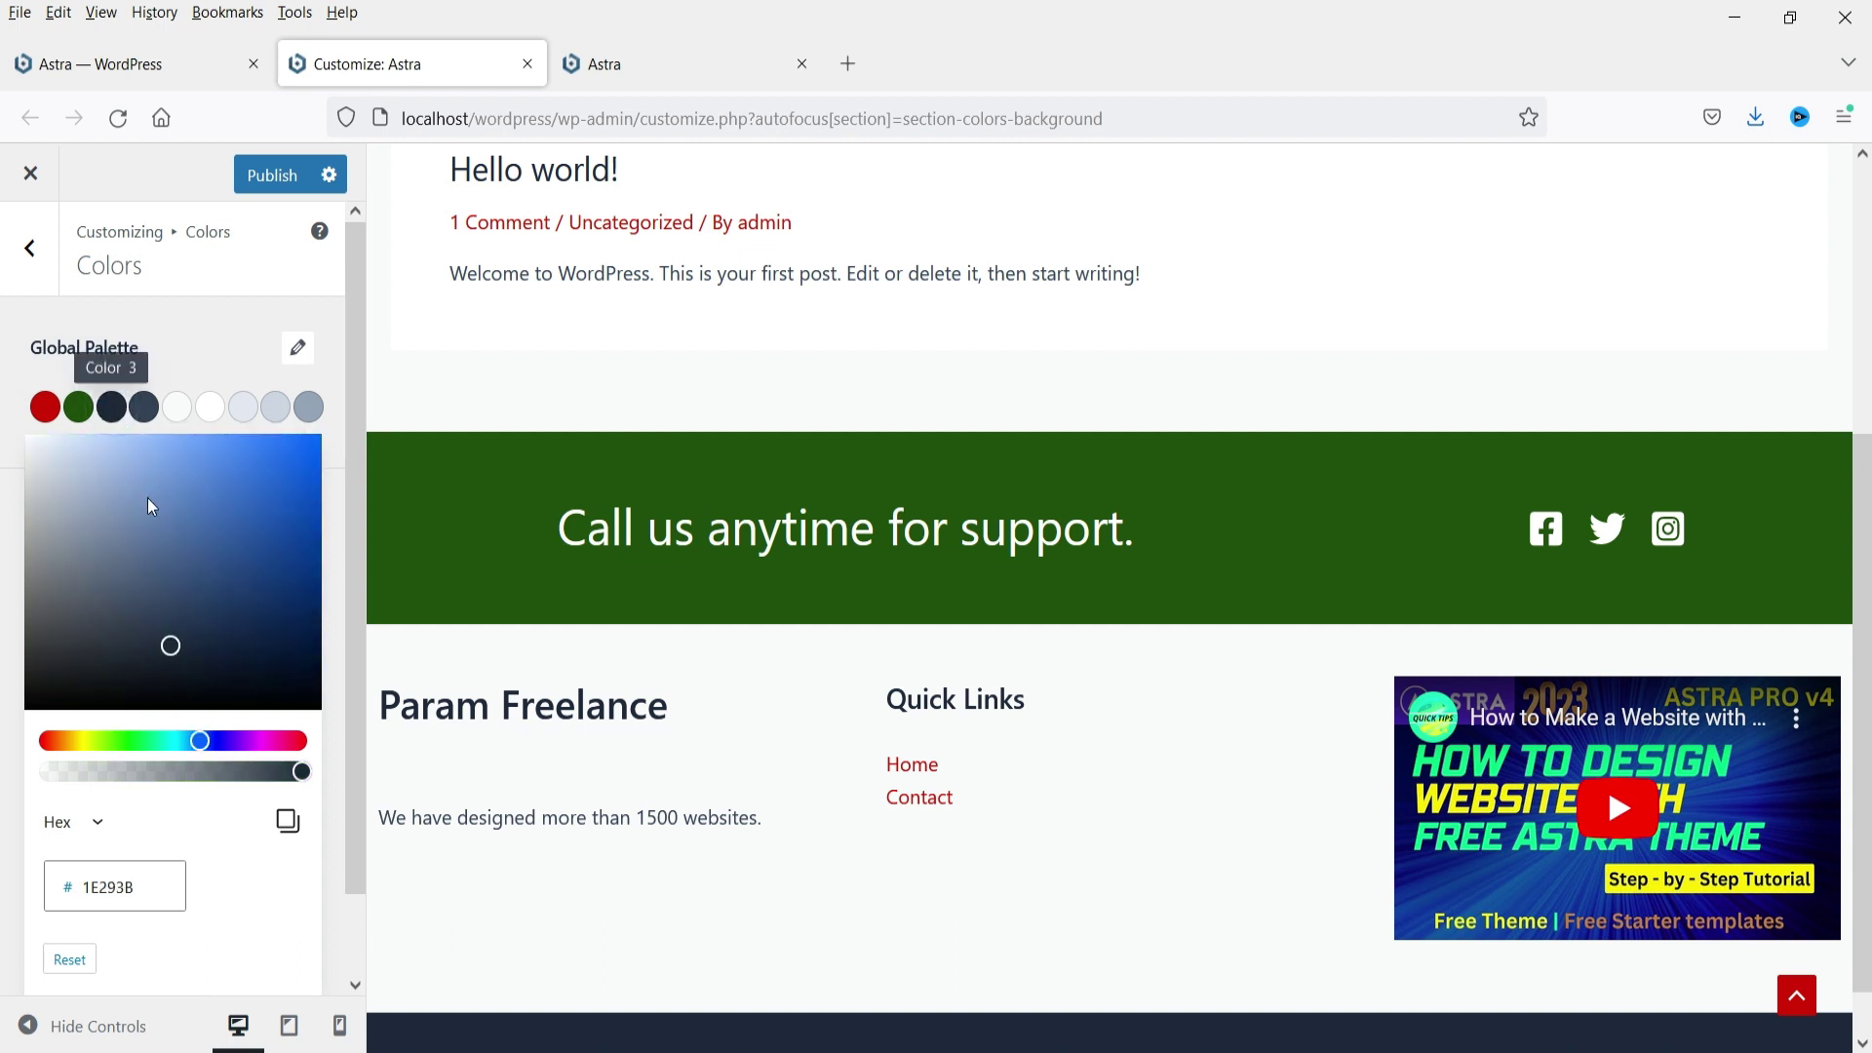
scroll(1274, 527, down, 1)
click(185, 450)
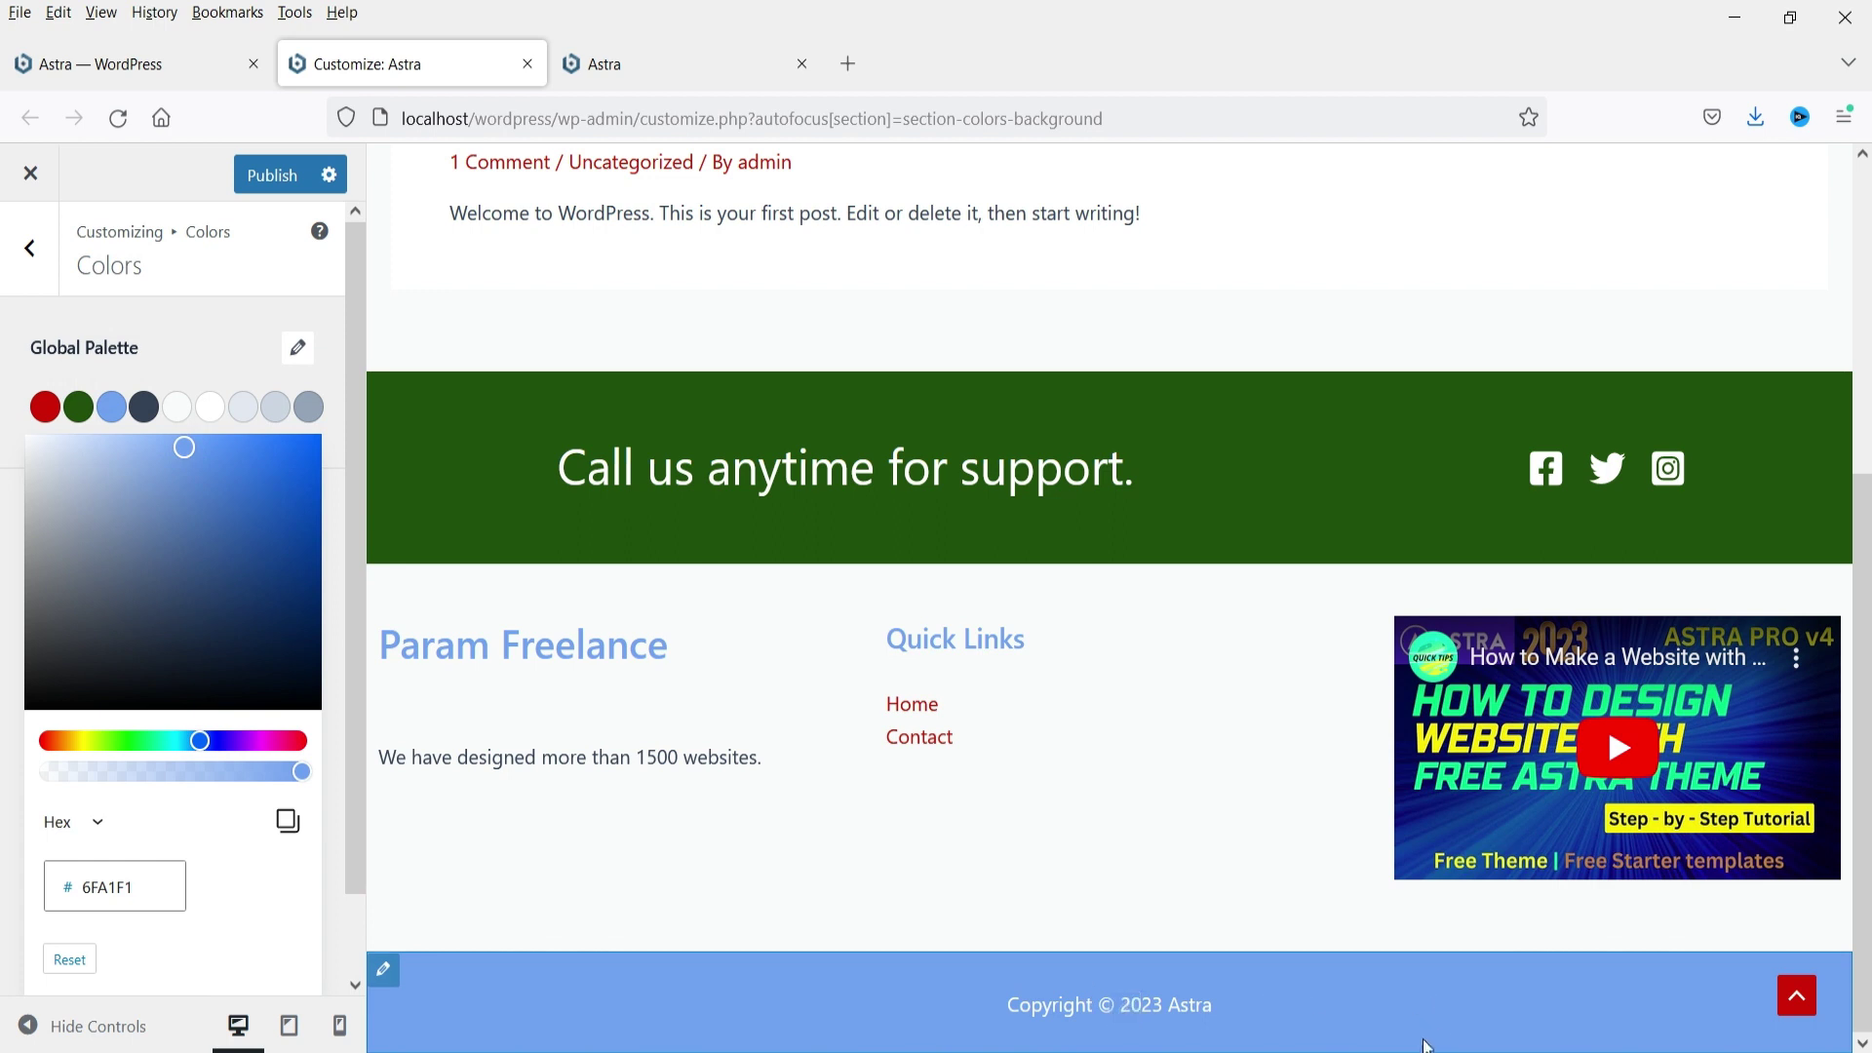
click(267, 630)
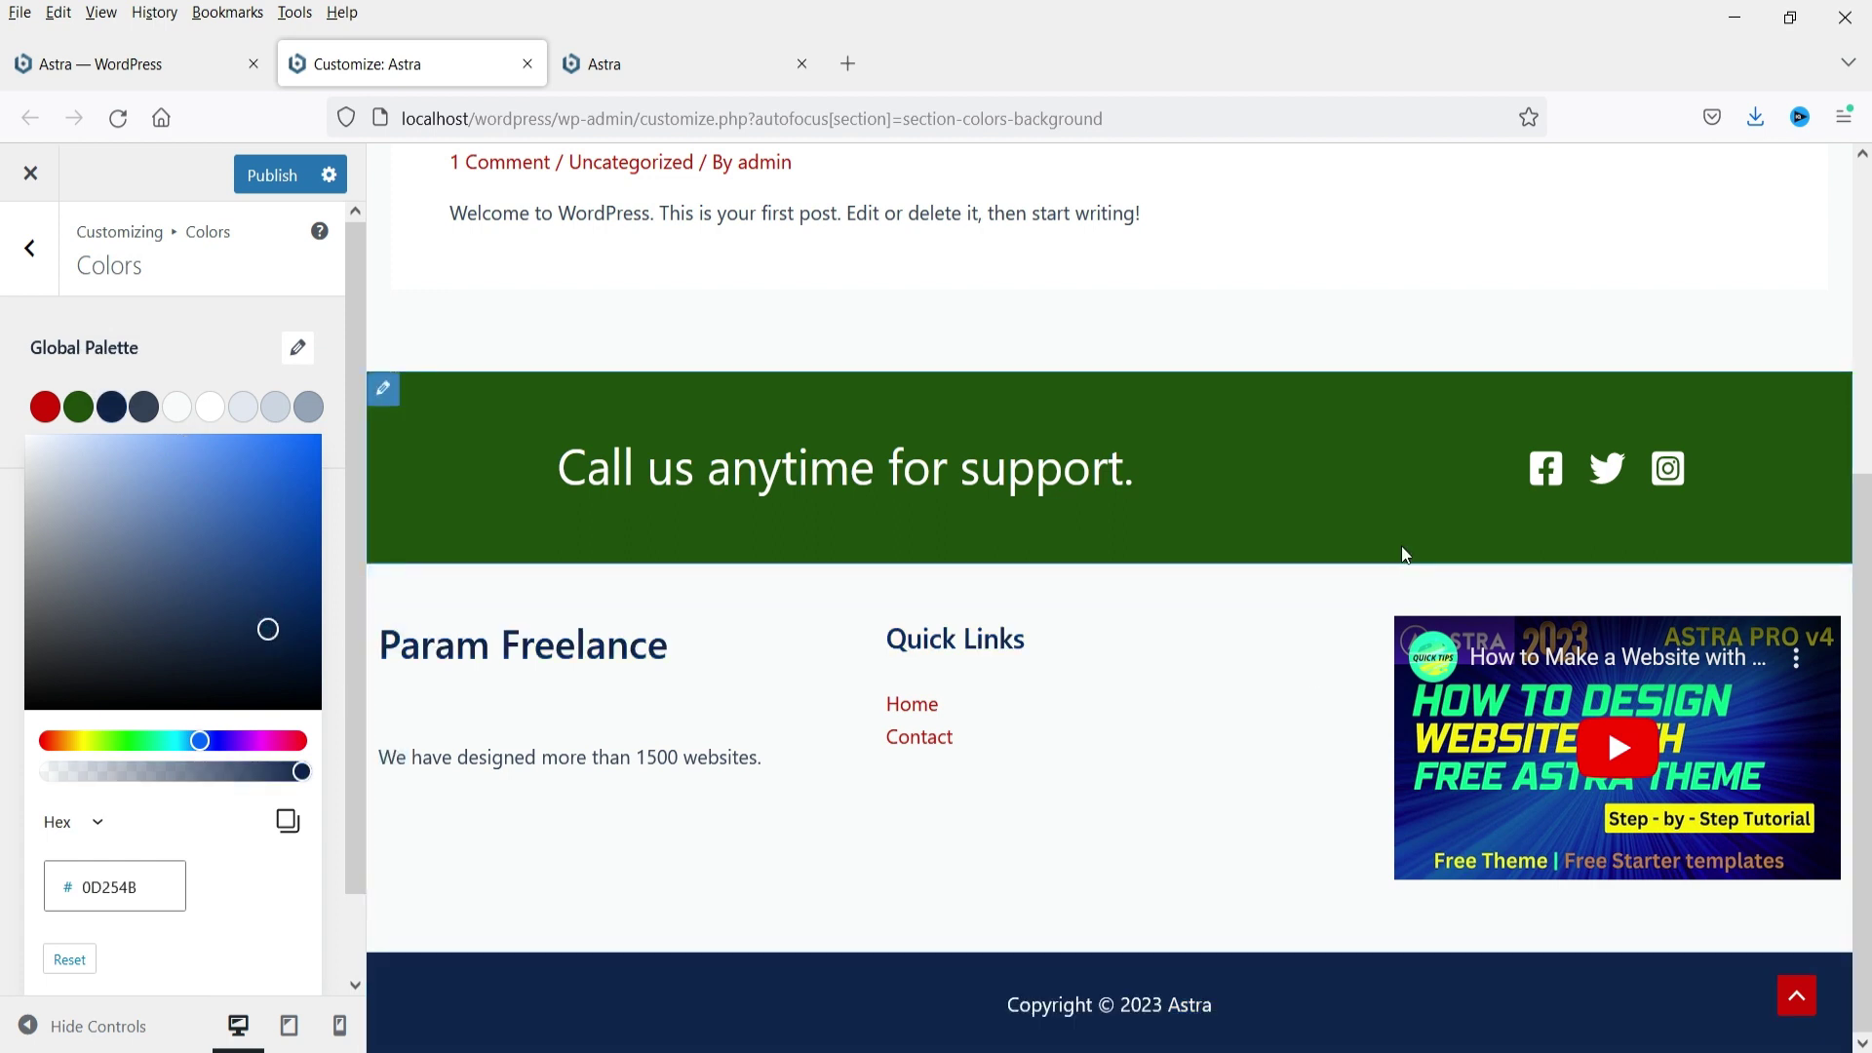
scroll(1638, 439, up, 5)
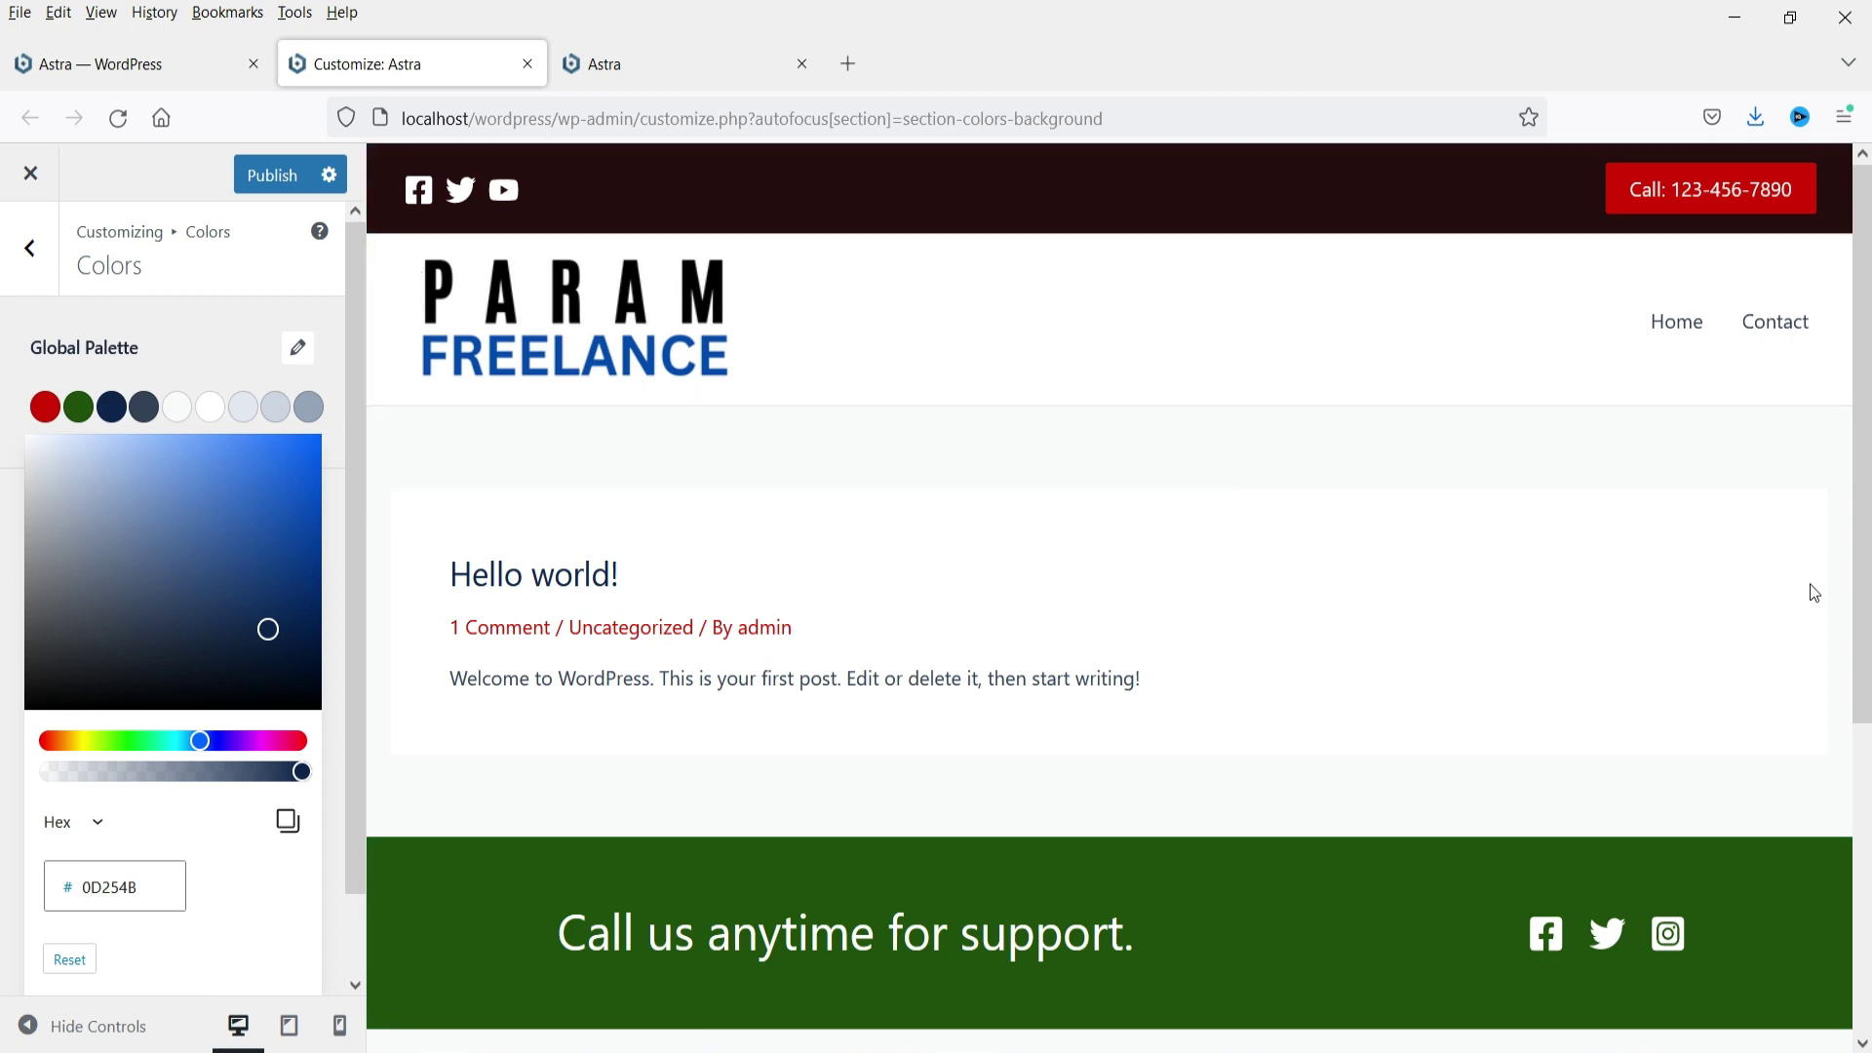
click(182, 409)
click(6, 499)
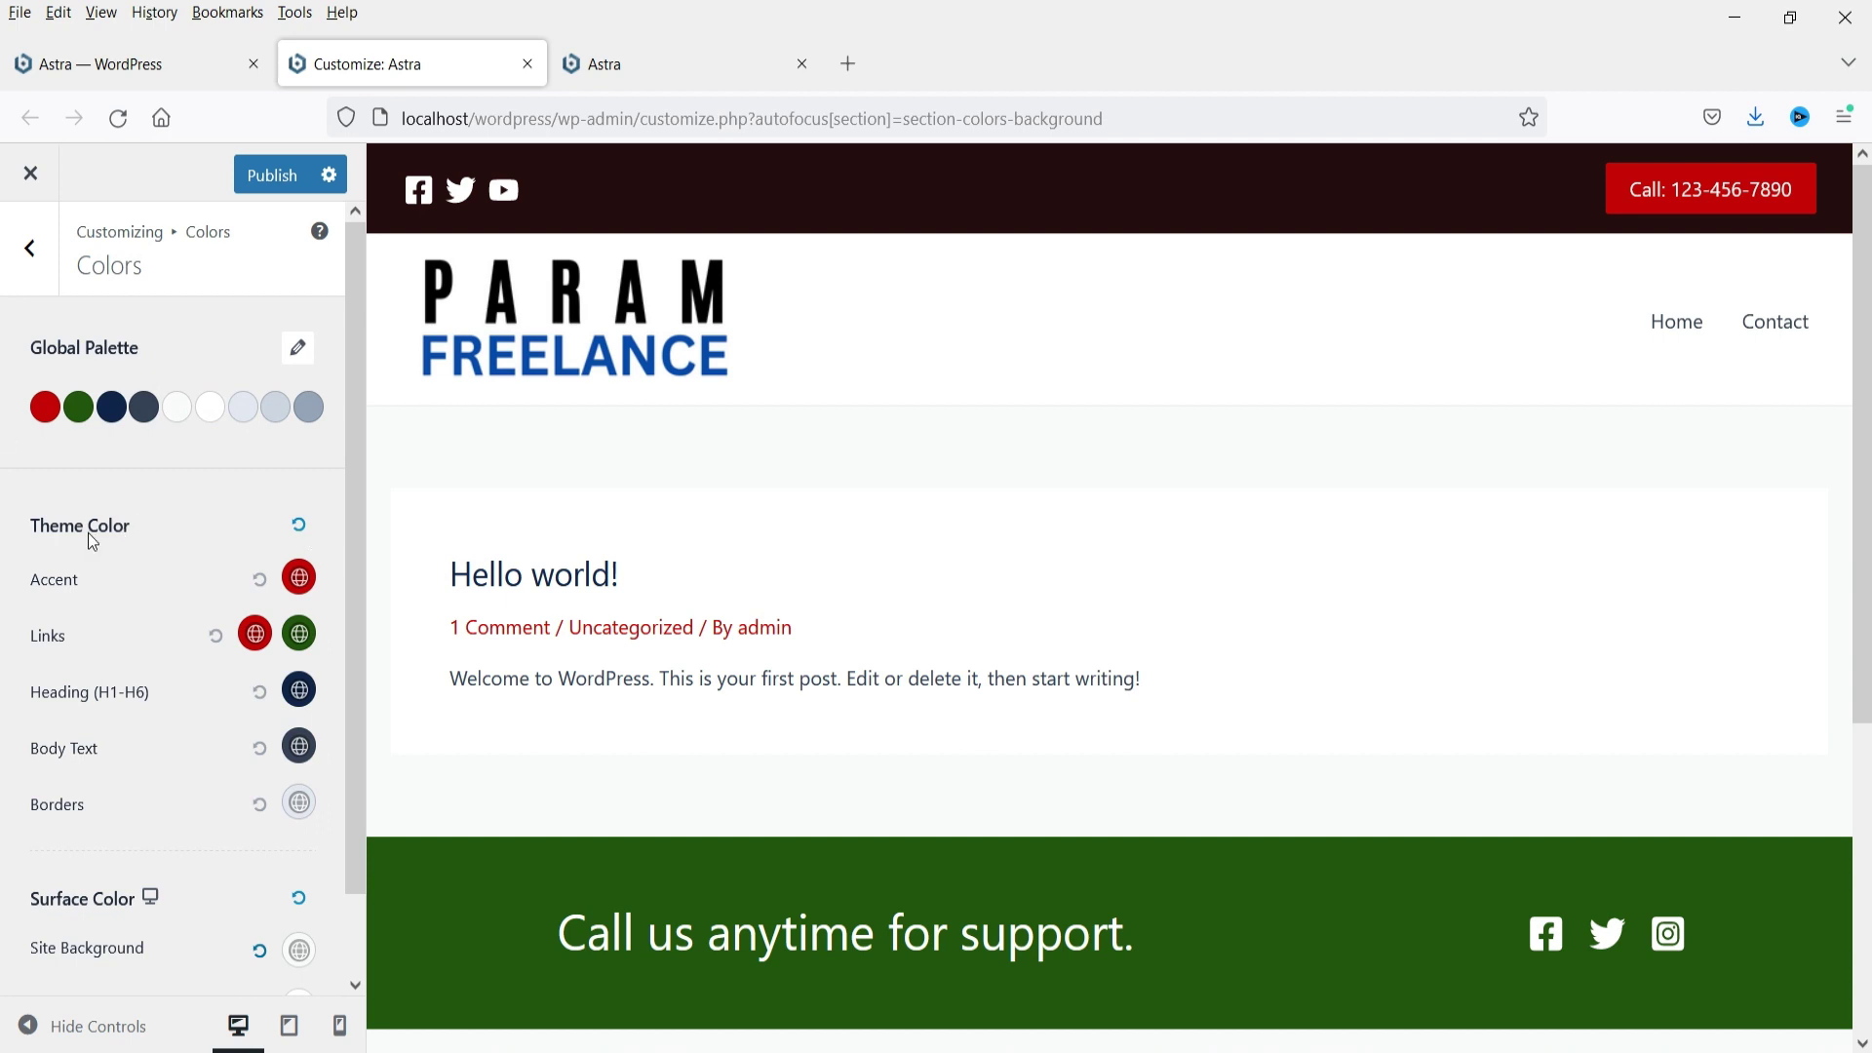
Step: Try a dark maroon shade as the theme's Accent color
scroll(146, 498, down, 2)
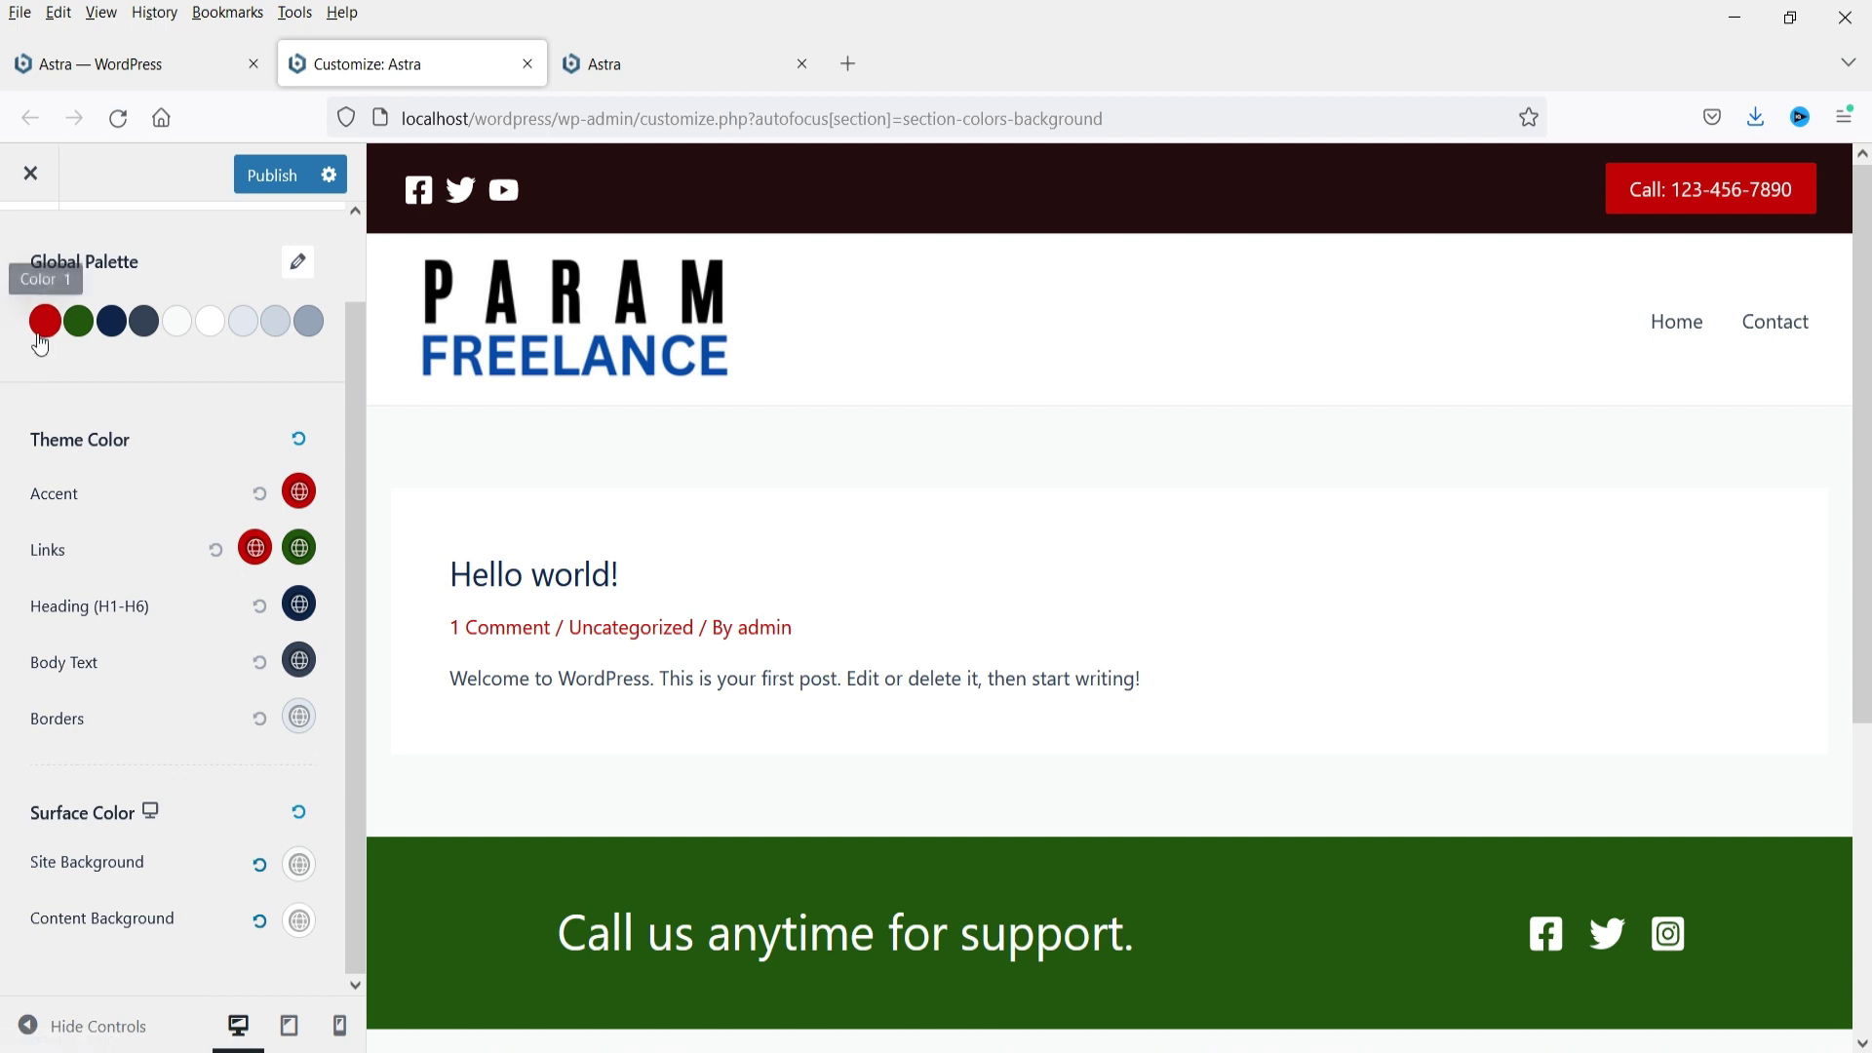
click(299, 492)
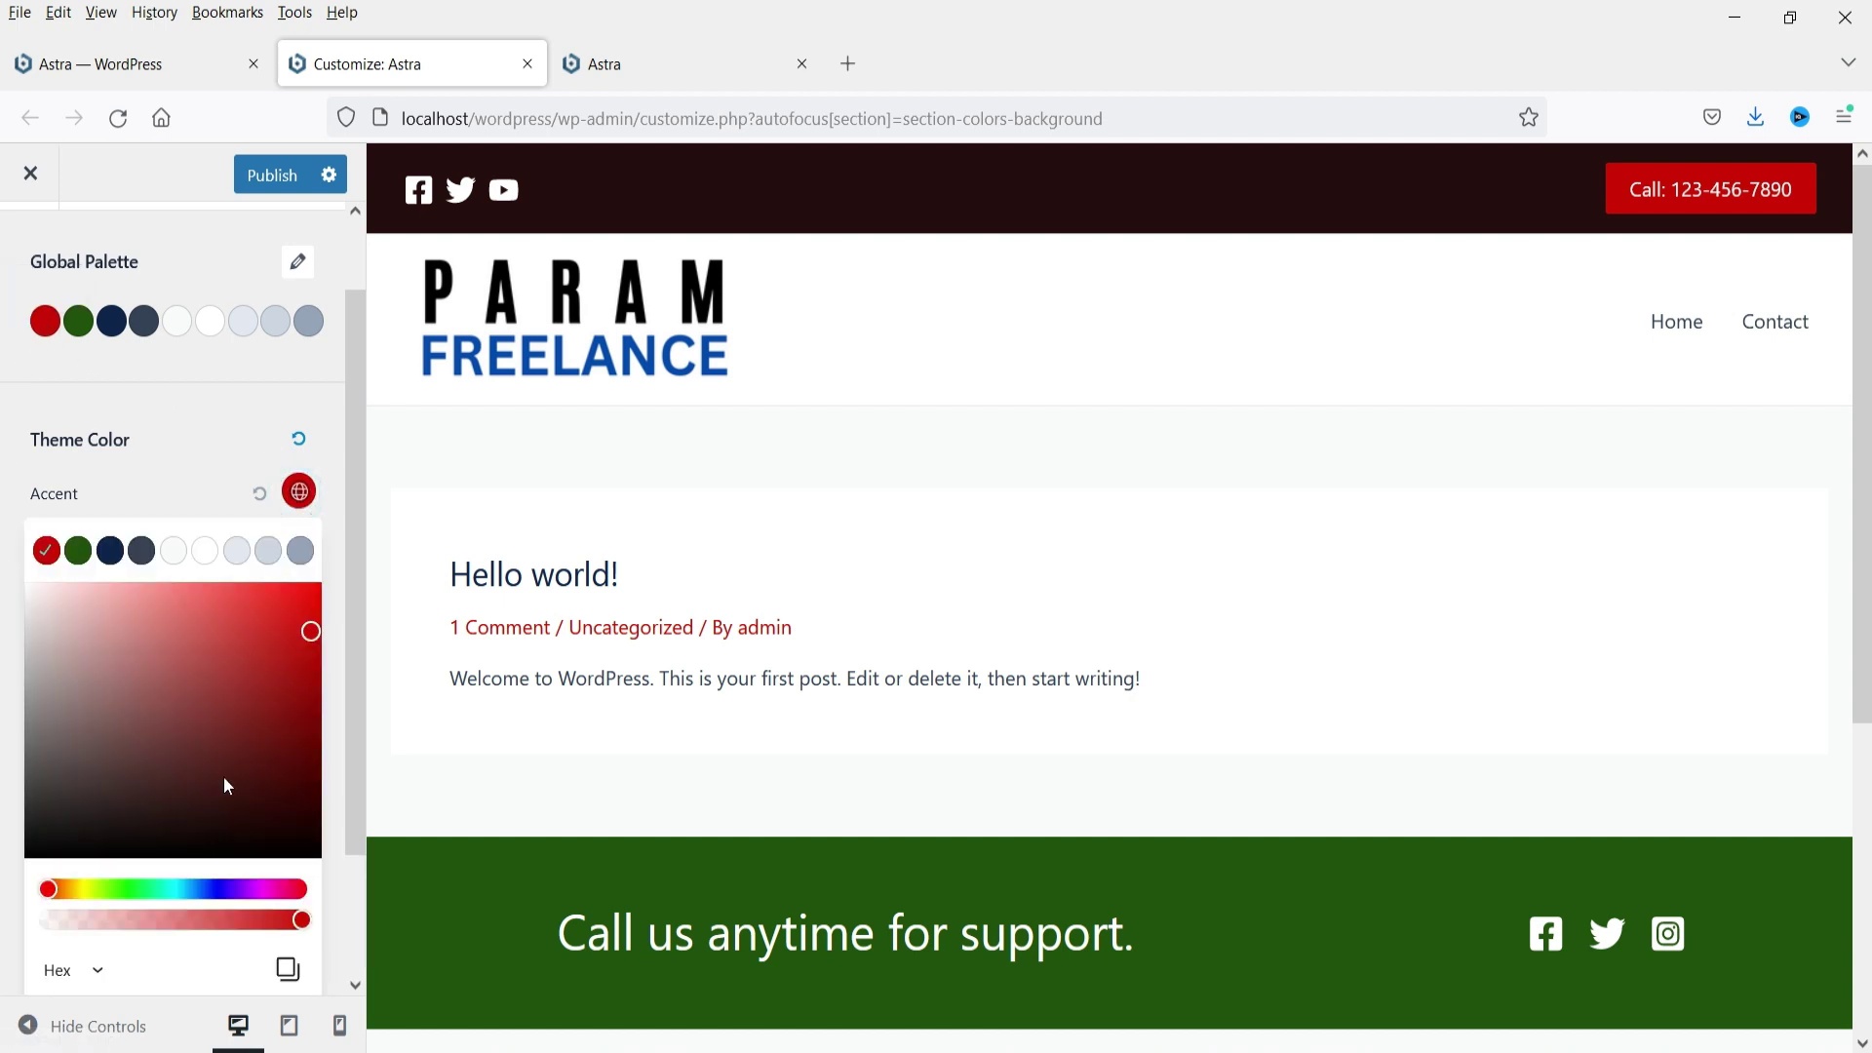
click(265, 763)
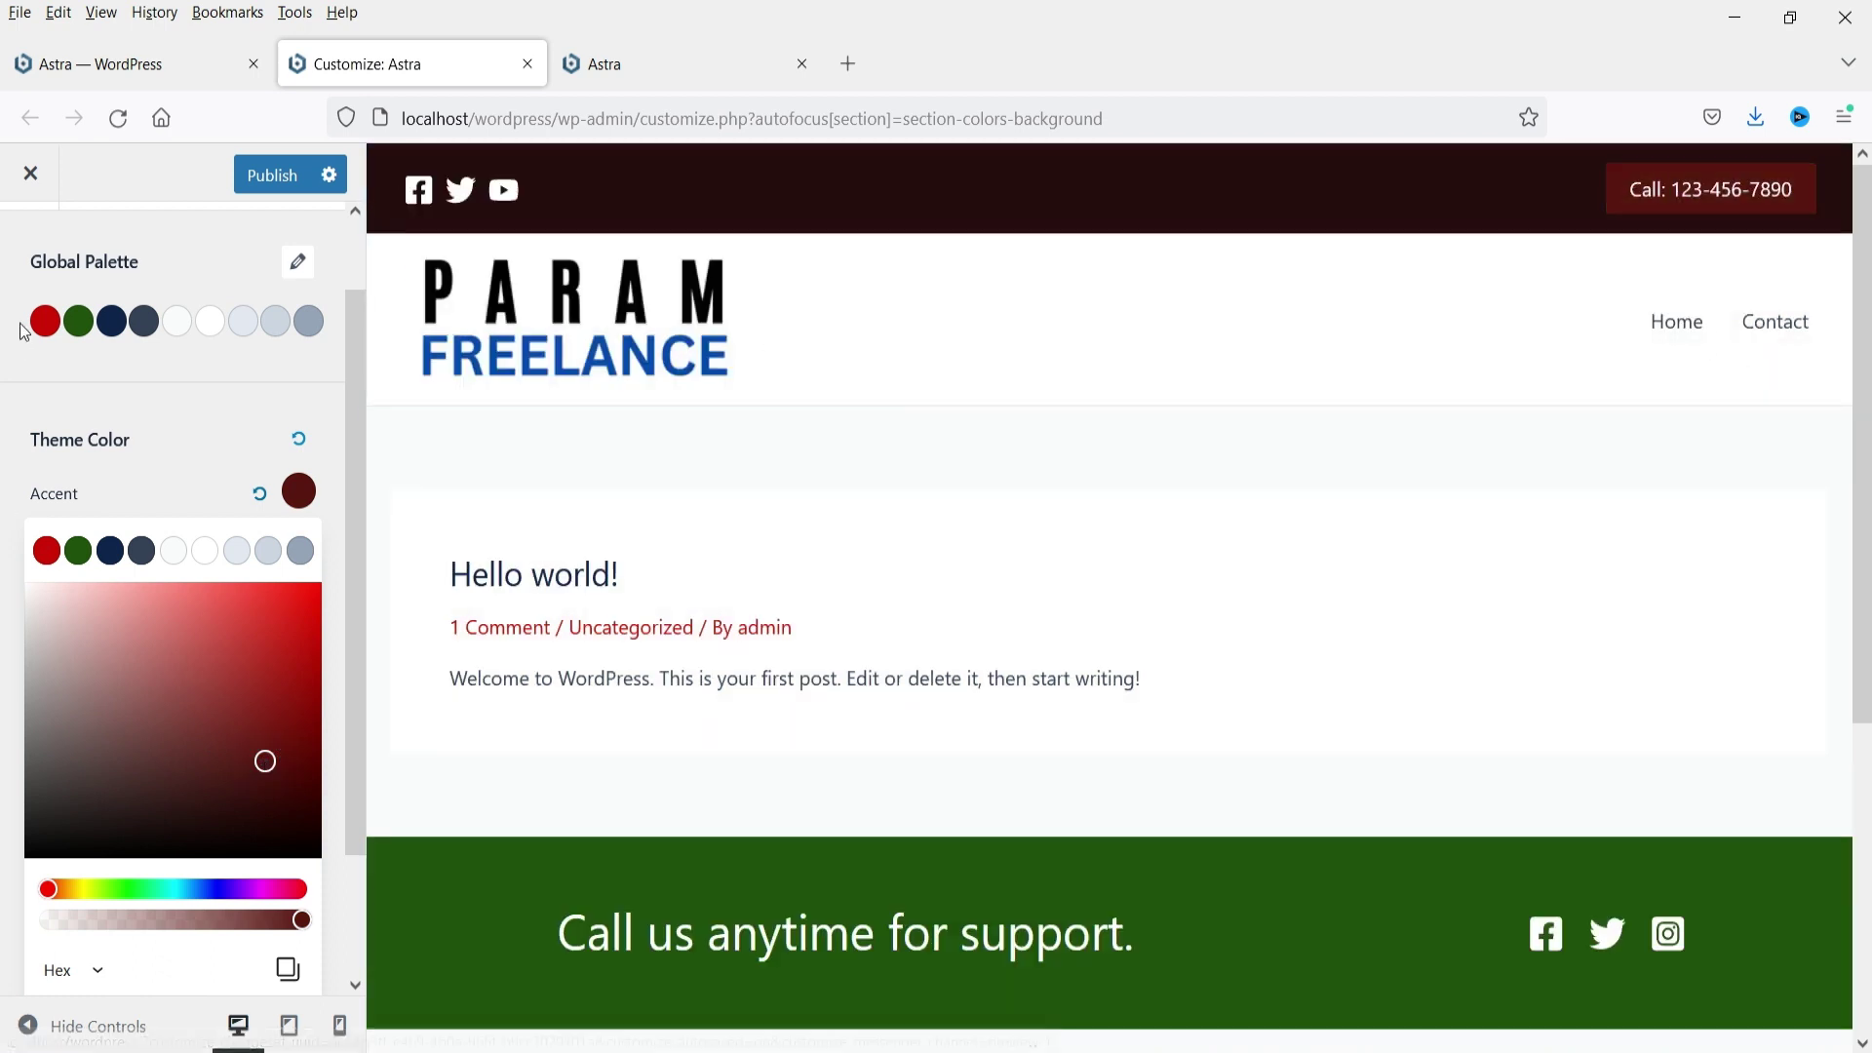
click(73, 371)
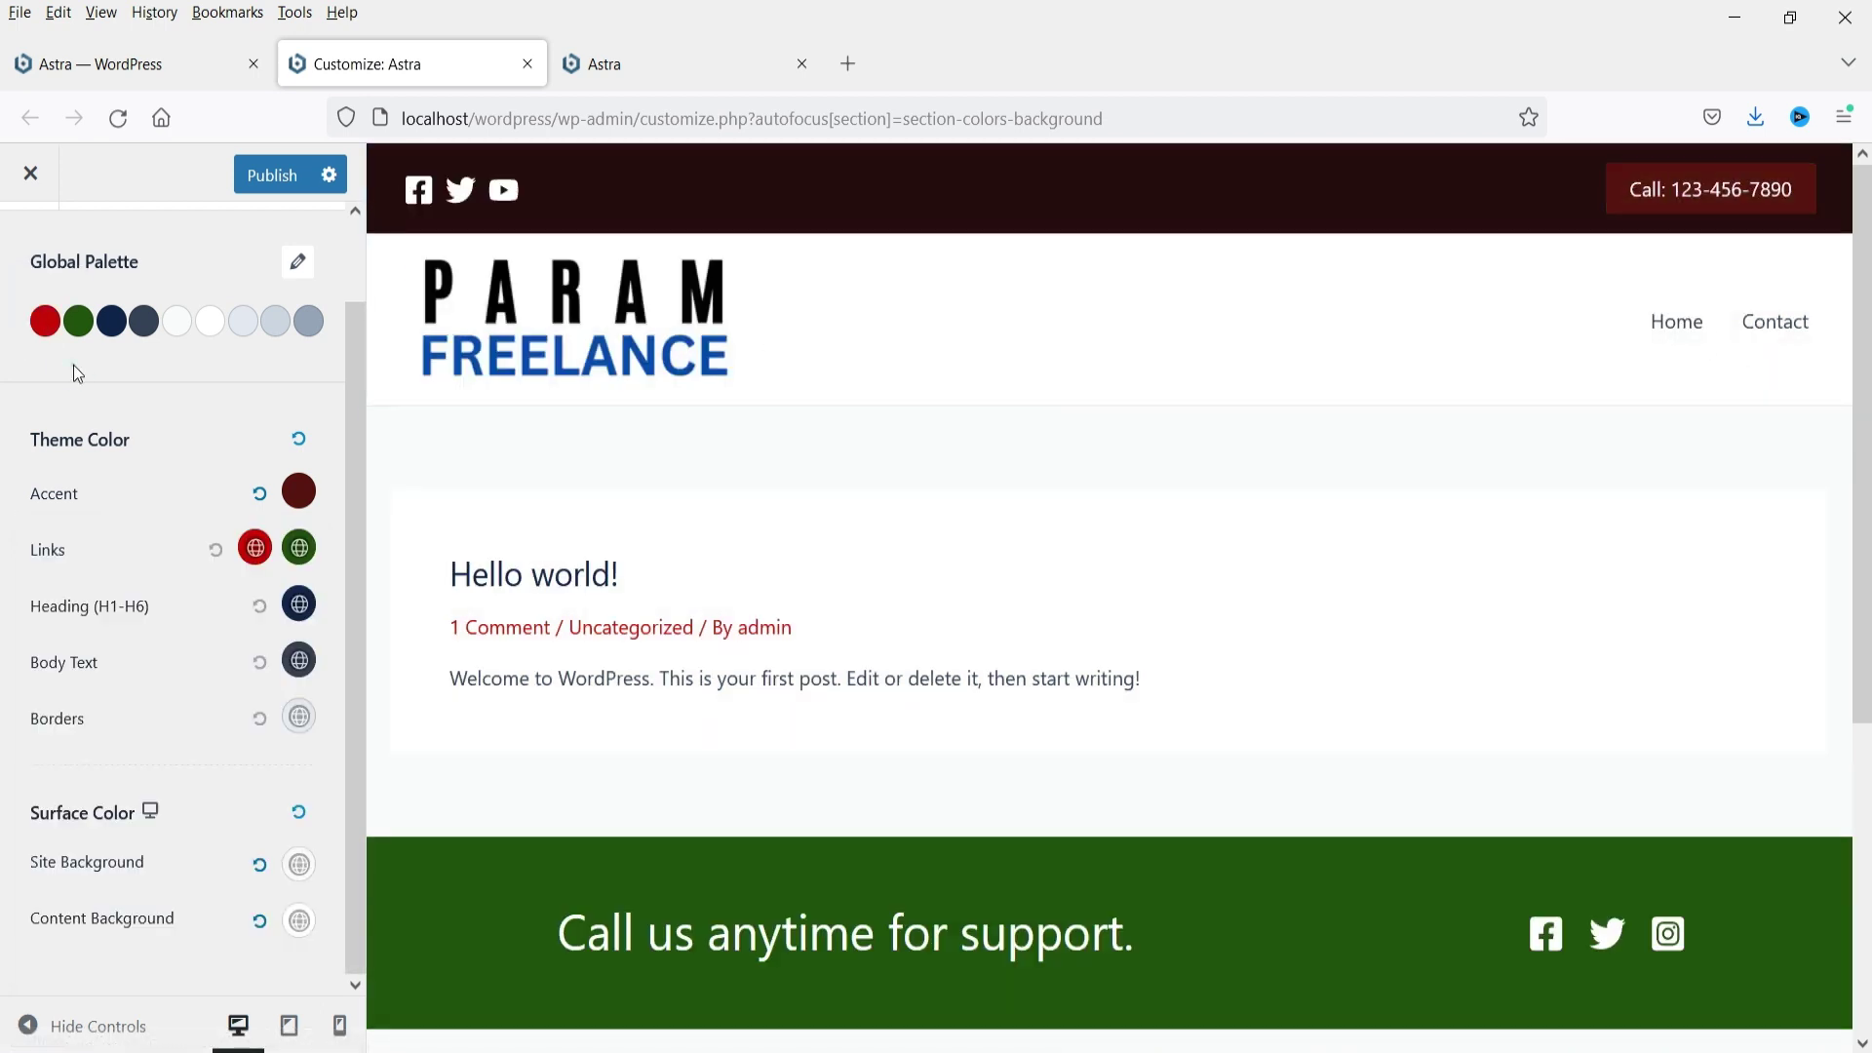
Step: Set the theme's Accent color to a custom medium red and close the color picker
click(300, 492)
click(265, 663)
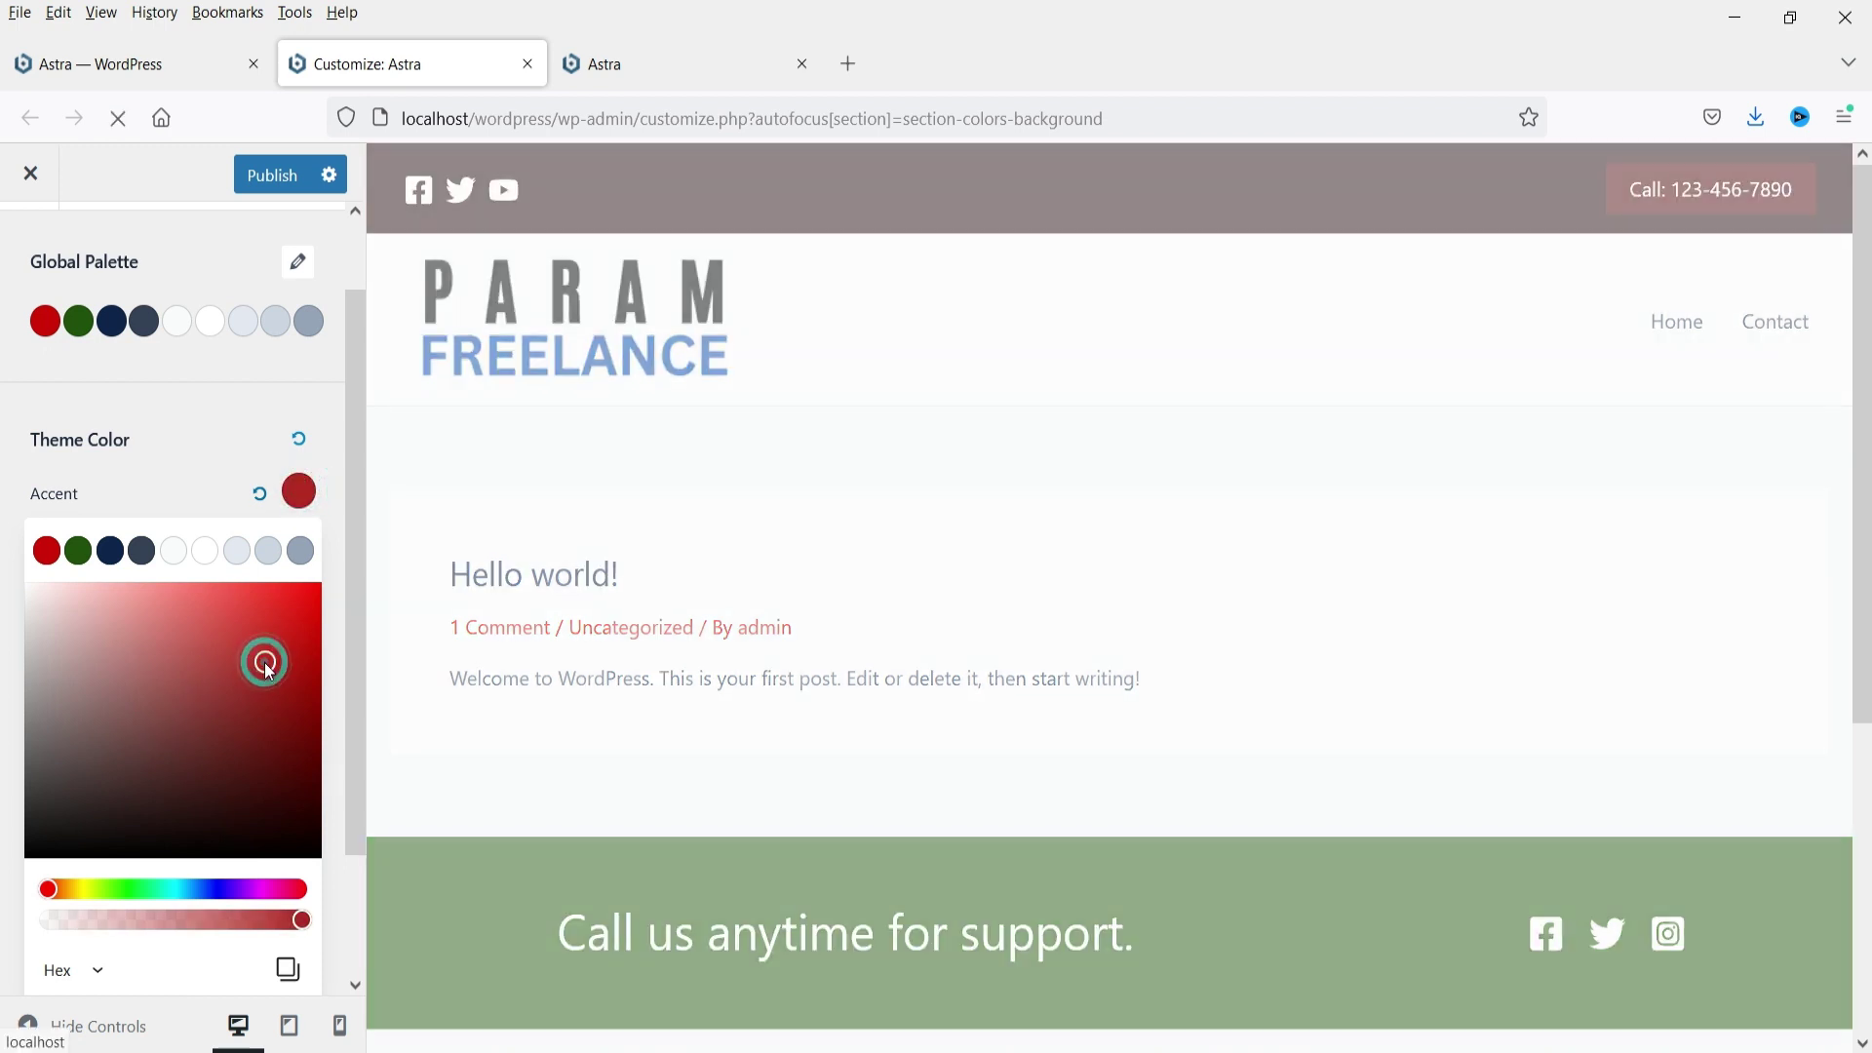
click(165, 395)
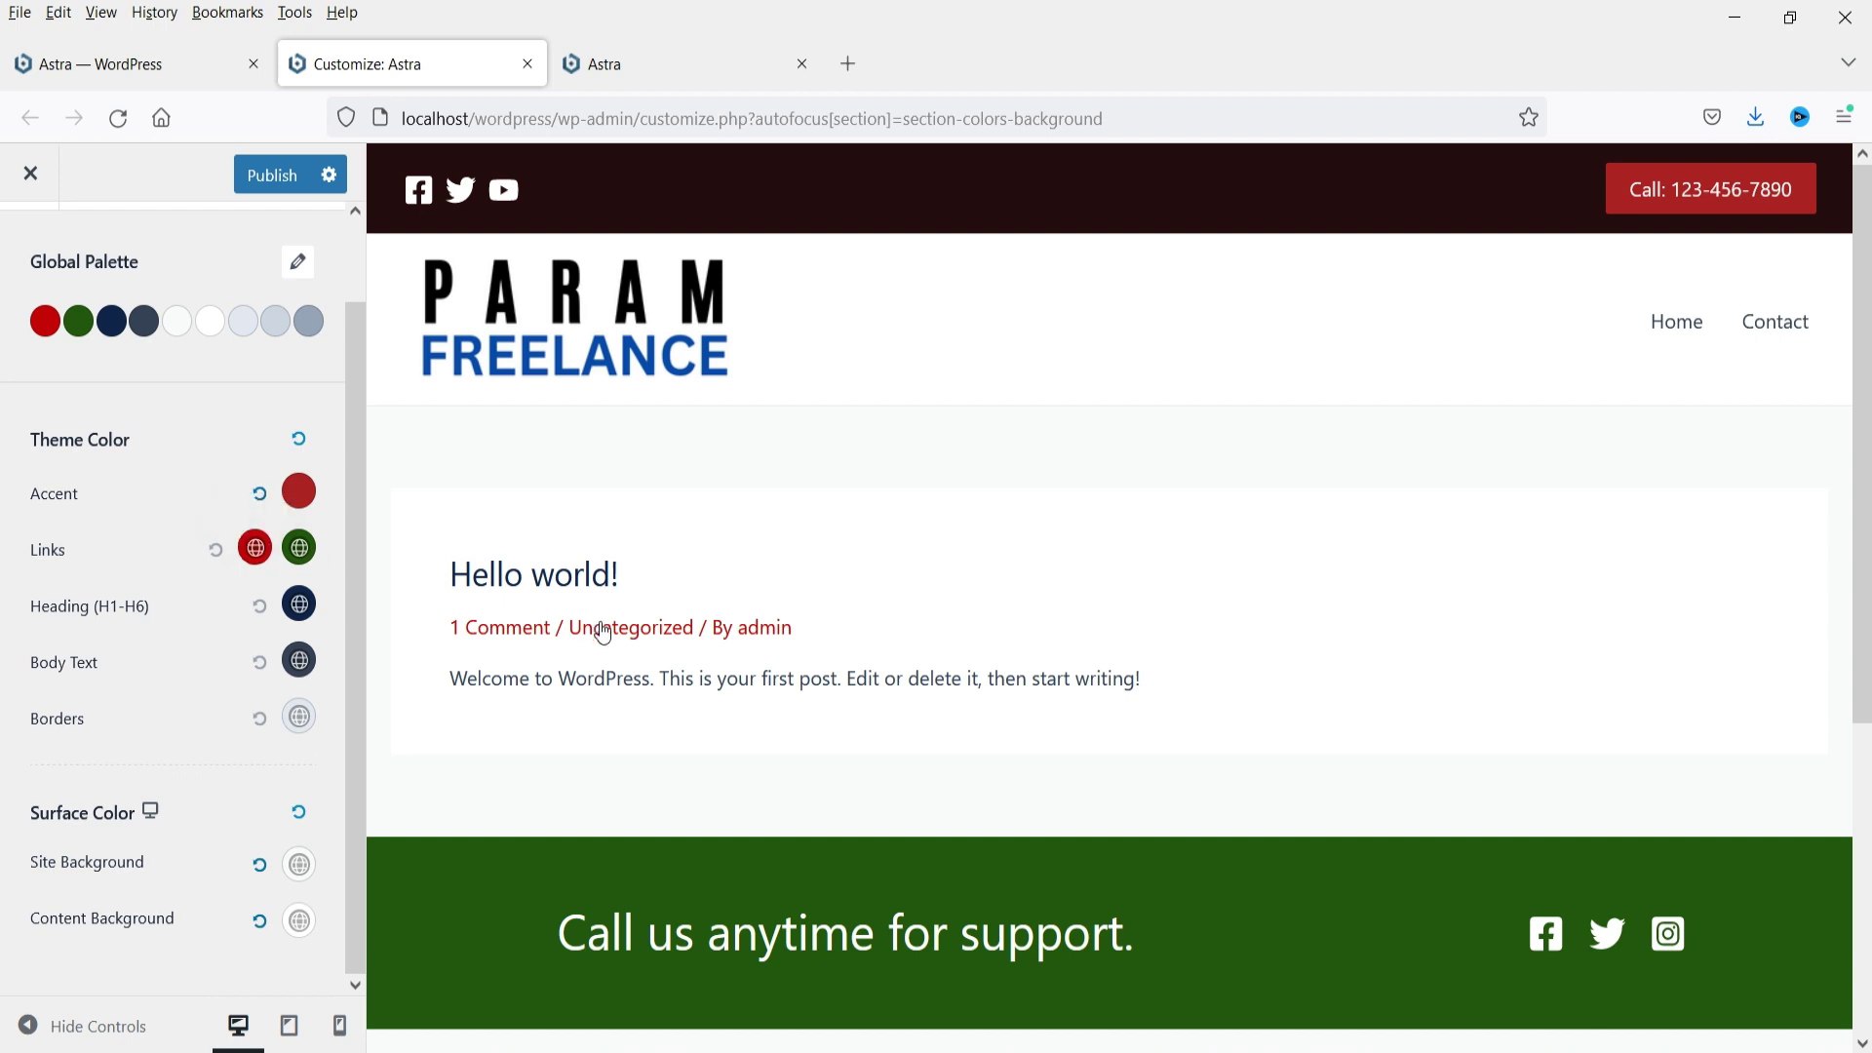
Step: Set the theme's normal Links color to a custom pure blue and close the color picker
click(255, 547)
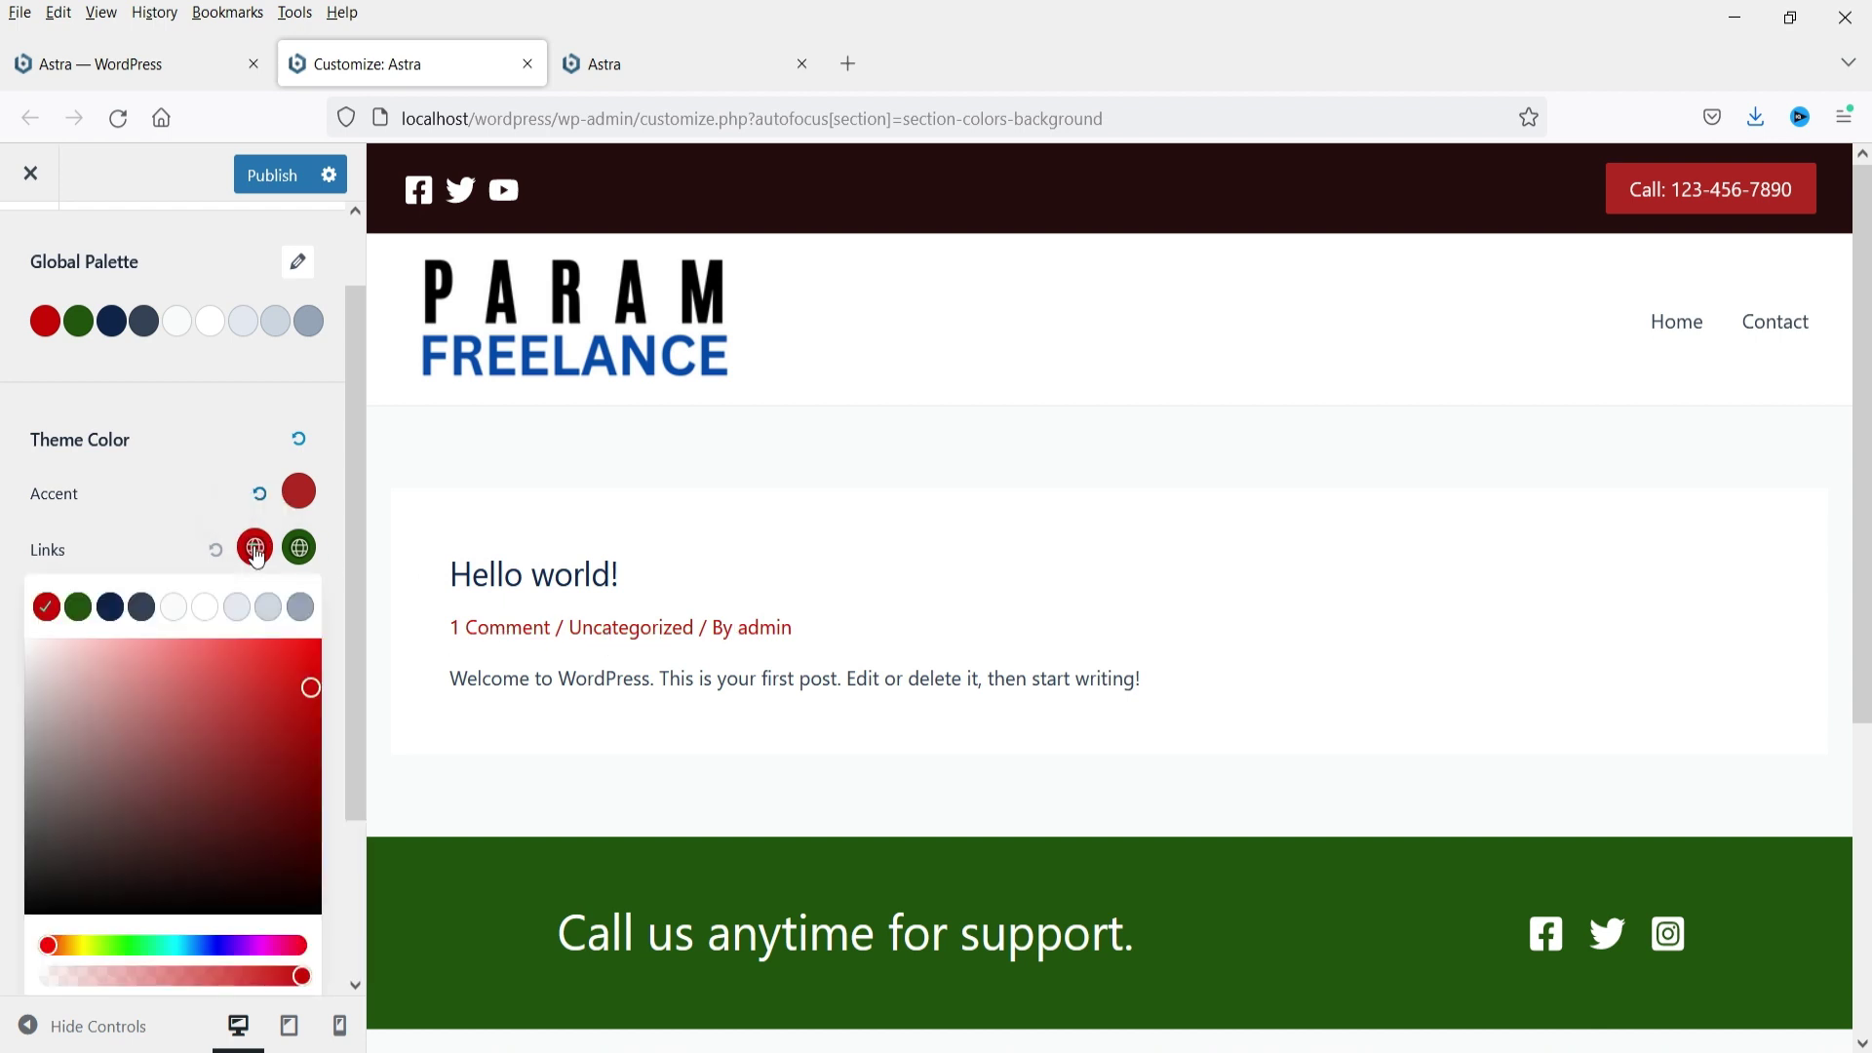
click(212, 948)
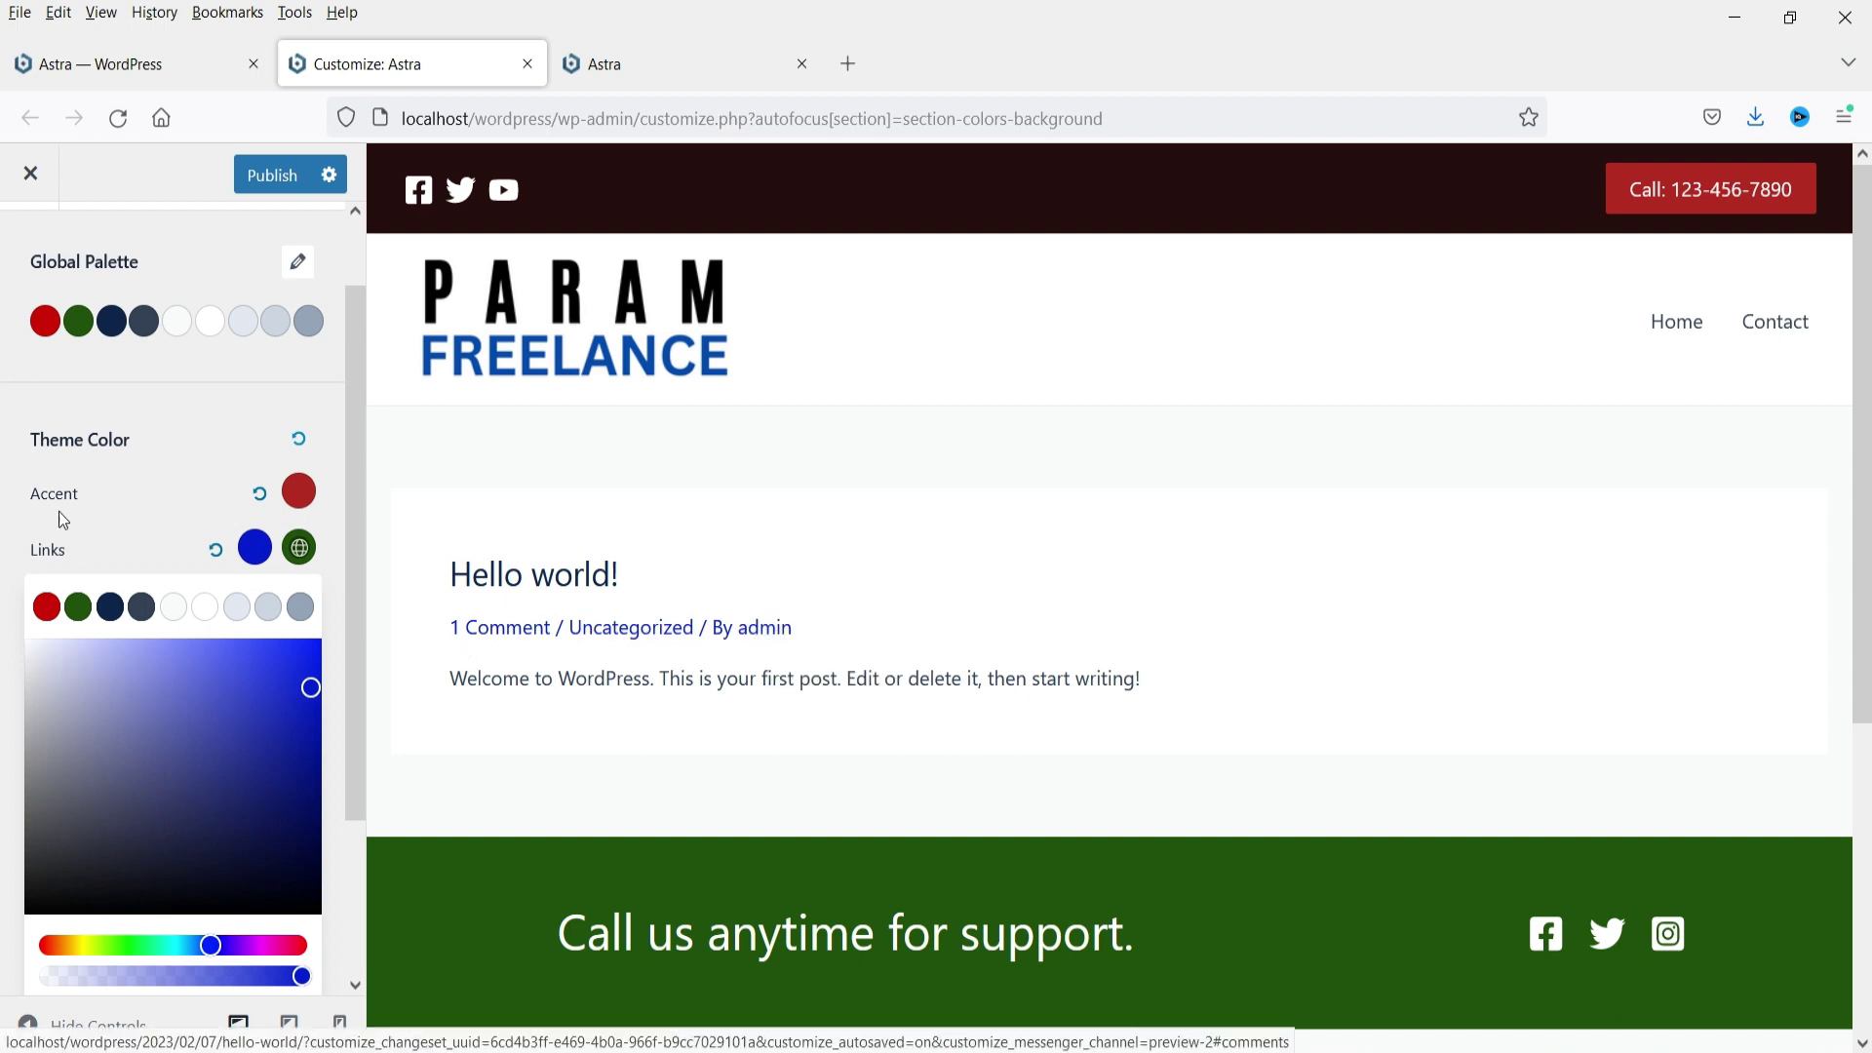
click(161, 518)
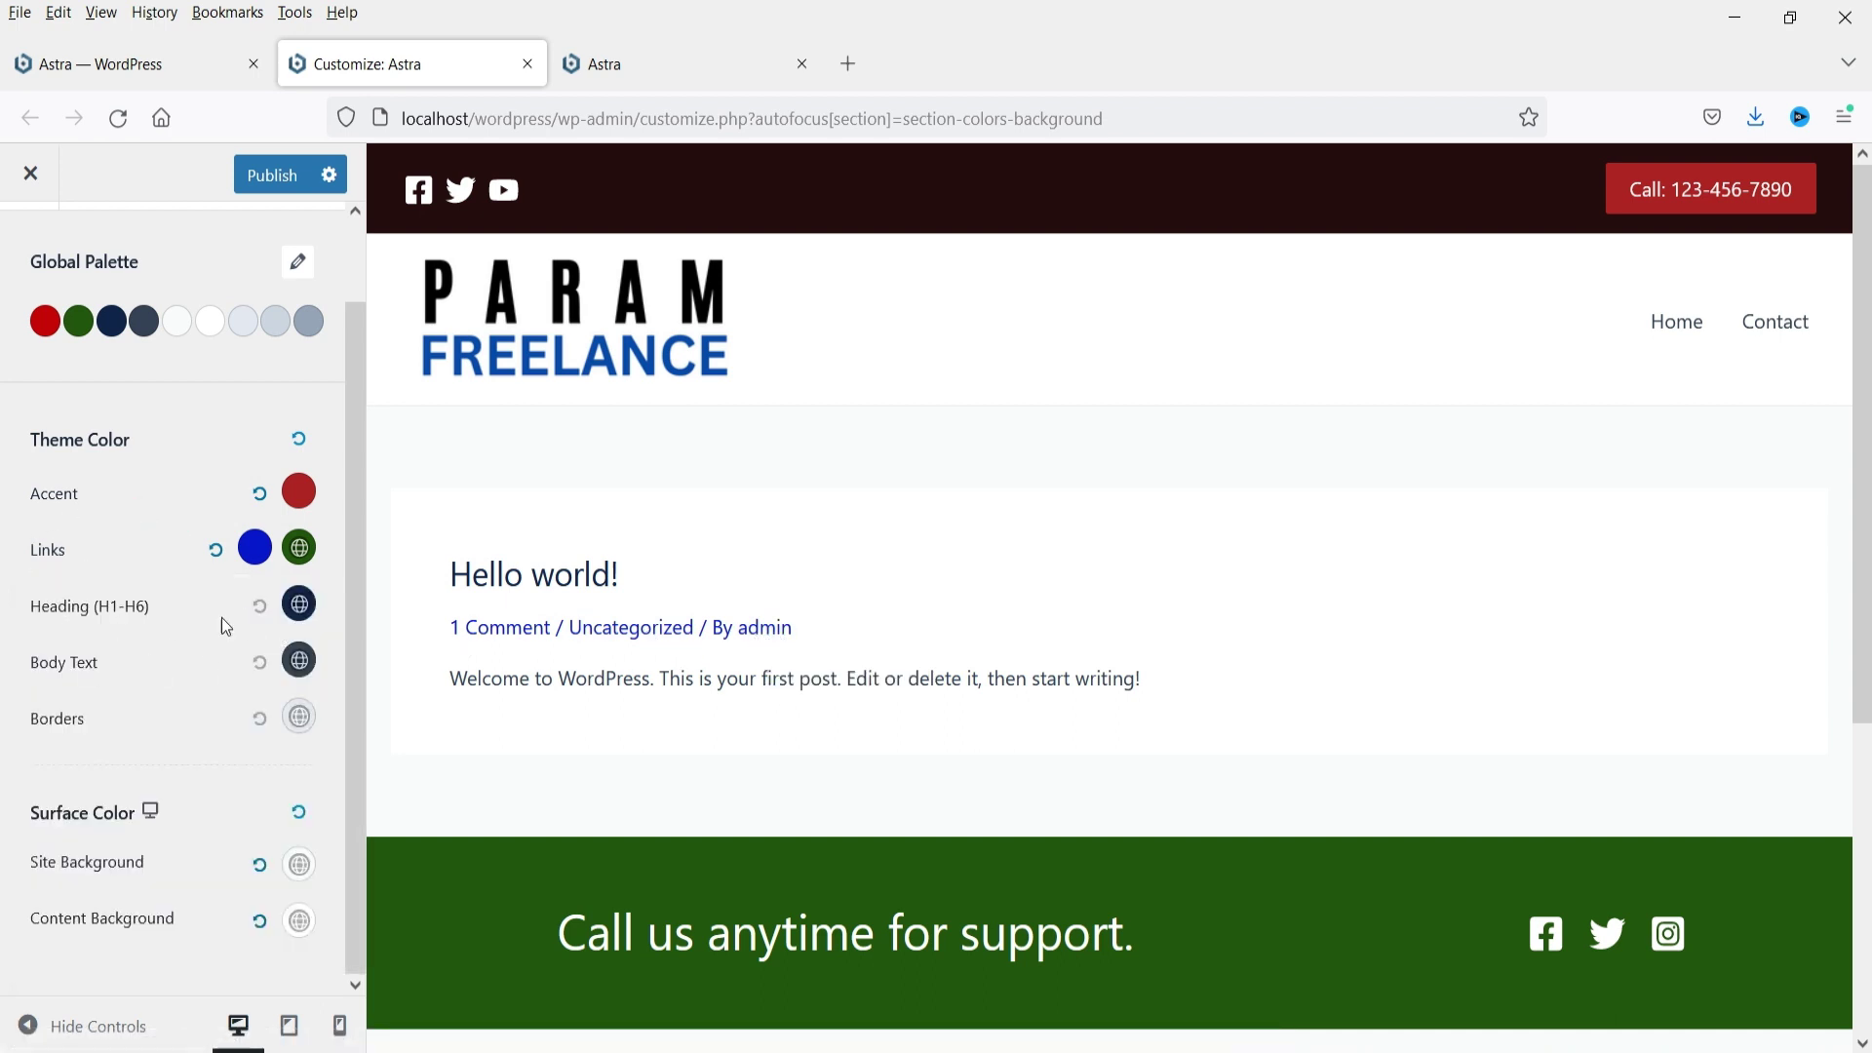
Step: Try a custom bright green as the theme's Heading (H1-H6) color, check the headings down the page, and close the color picker
click(308, 610)
scroll(137, 829, down, 2)
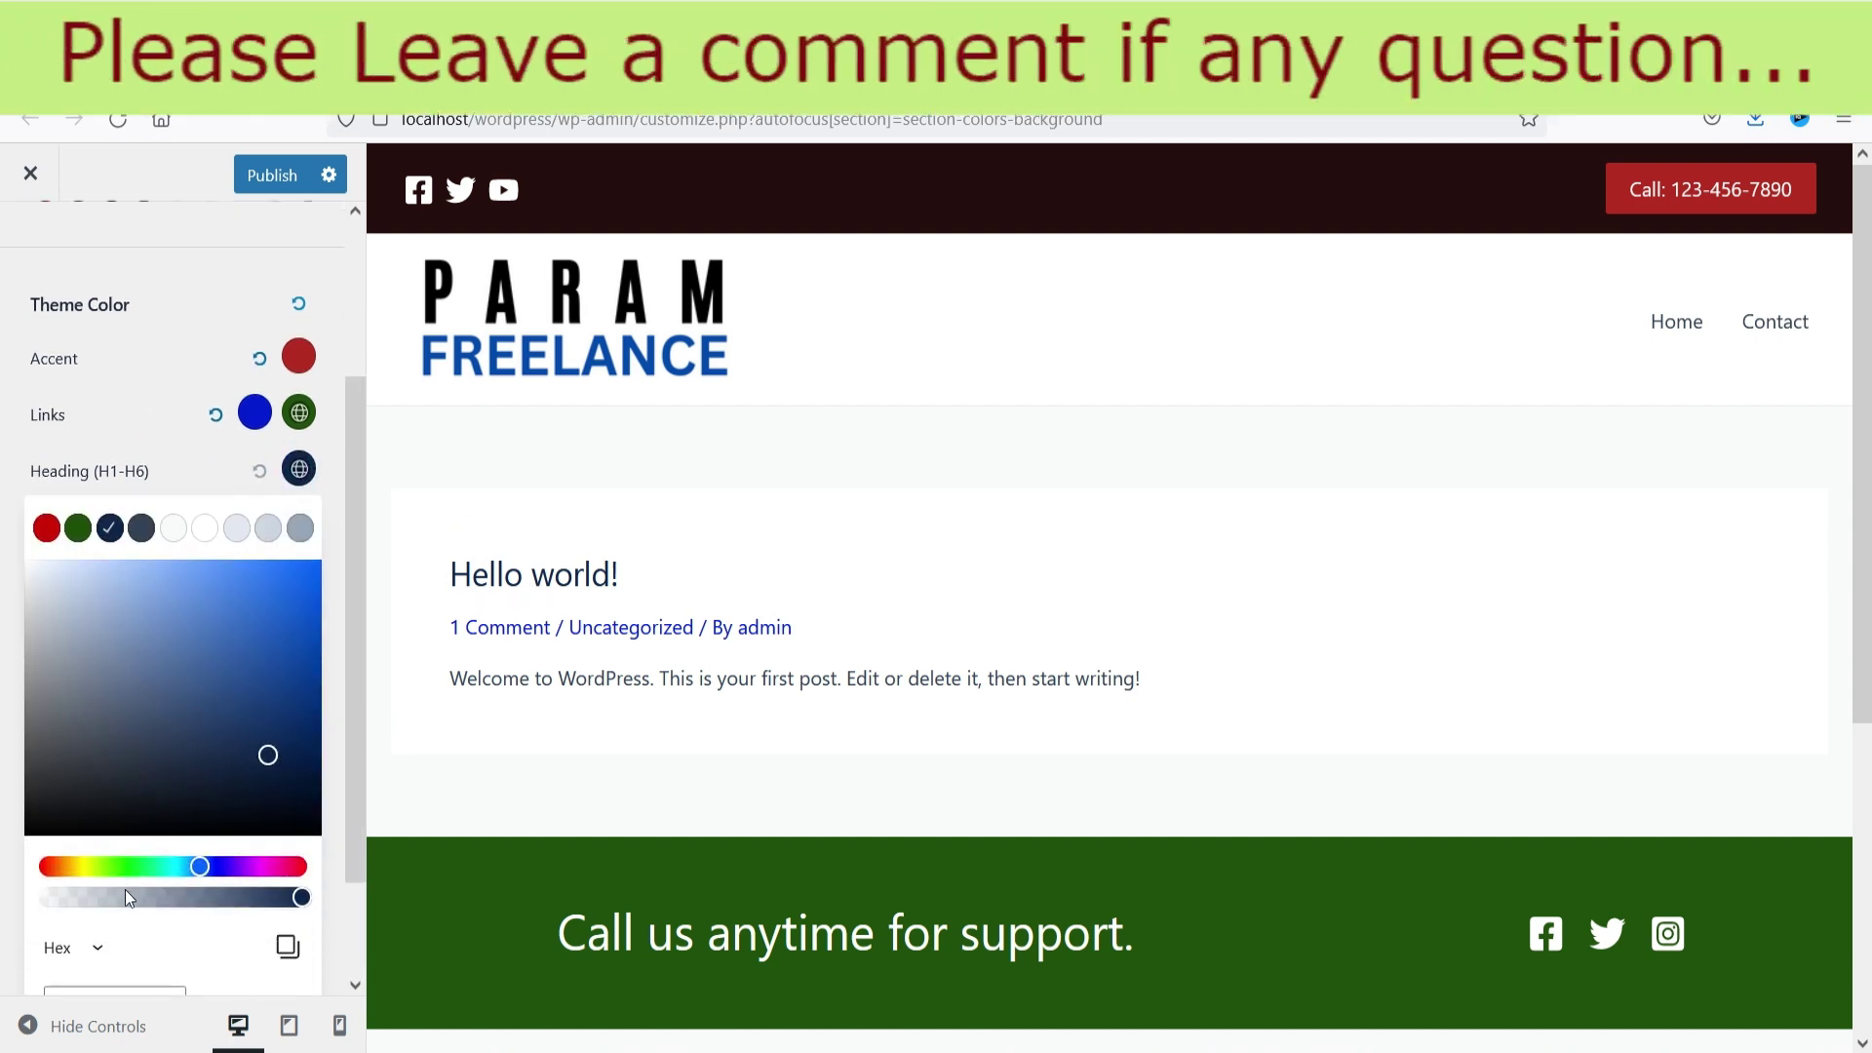
click(126, 865)
click(289, 705)
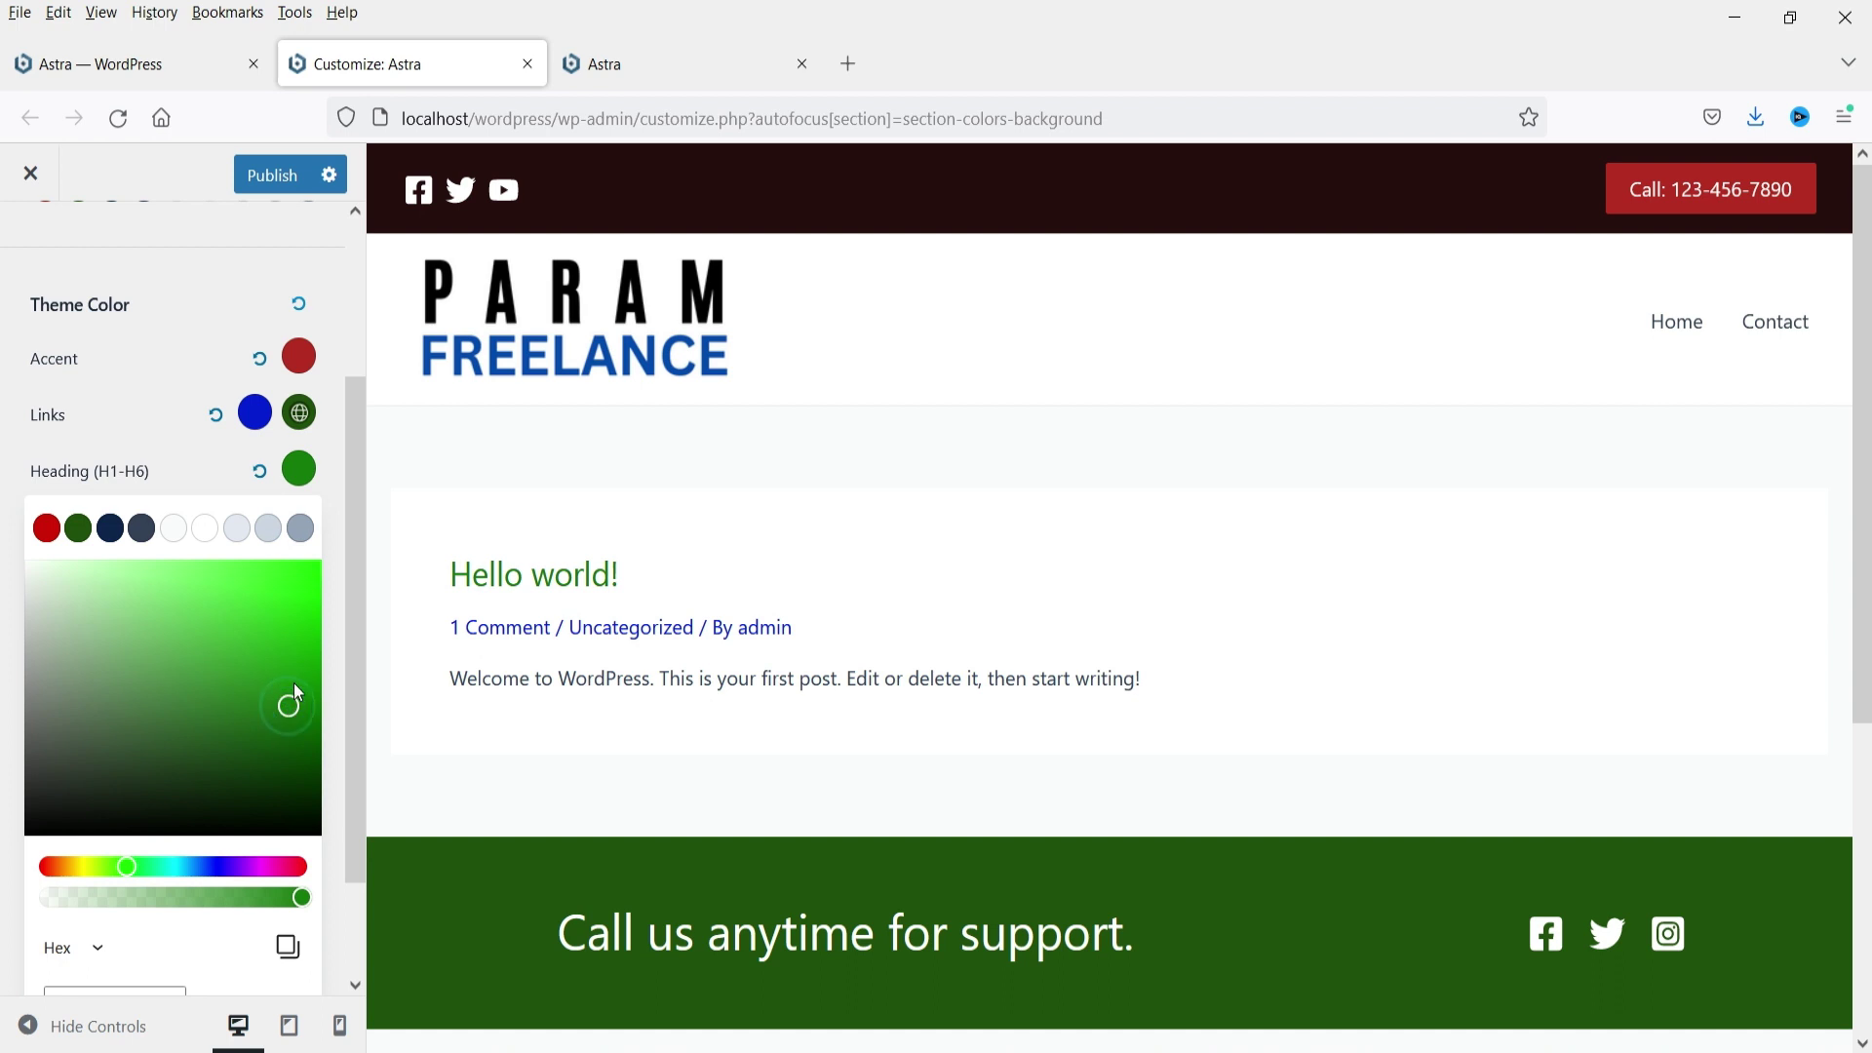
click(284, 613)
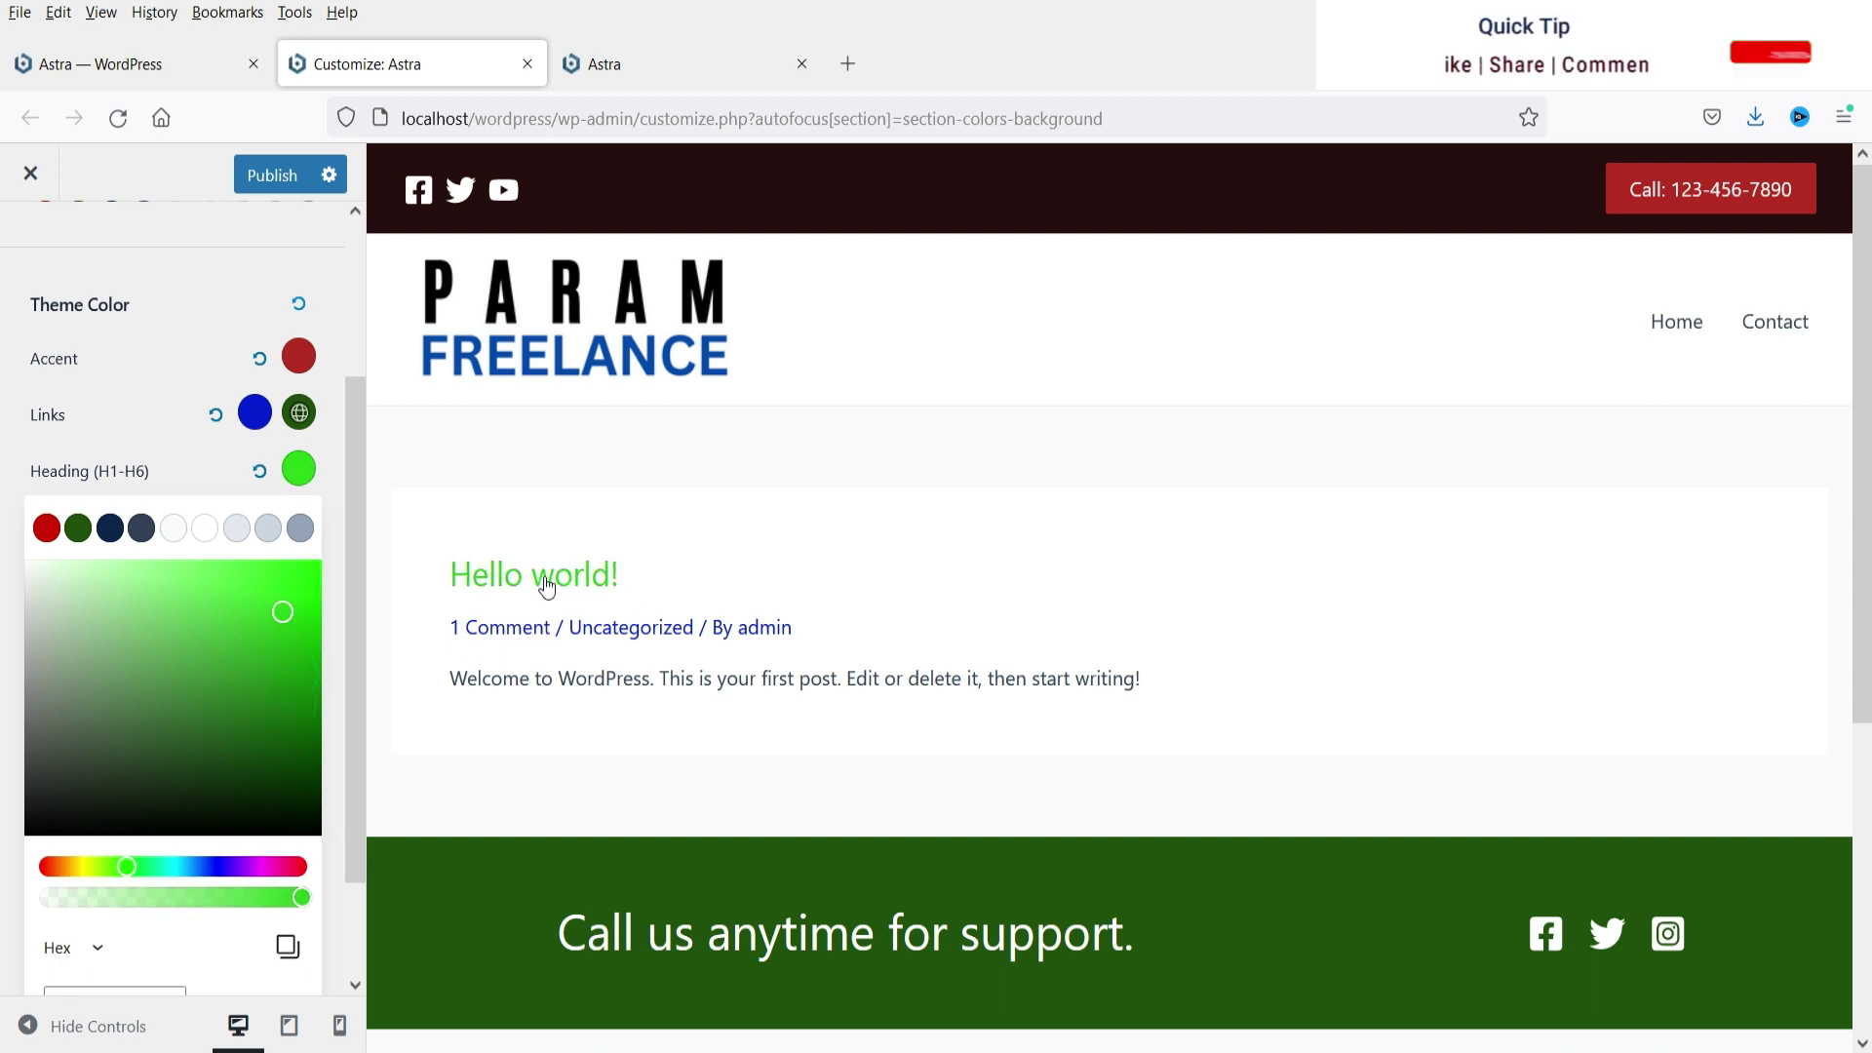
scroll(611, 551, down, 2)
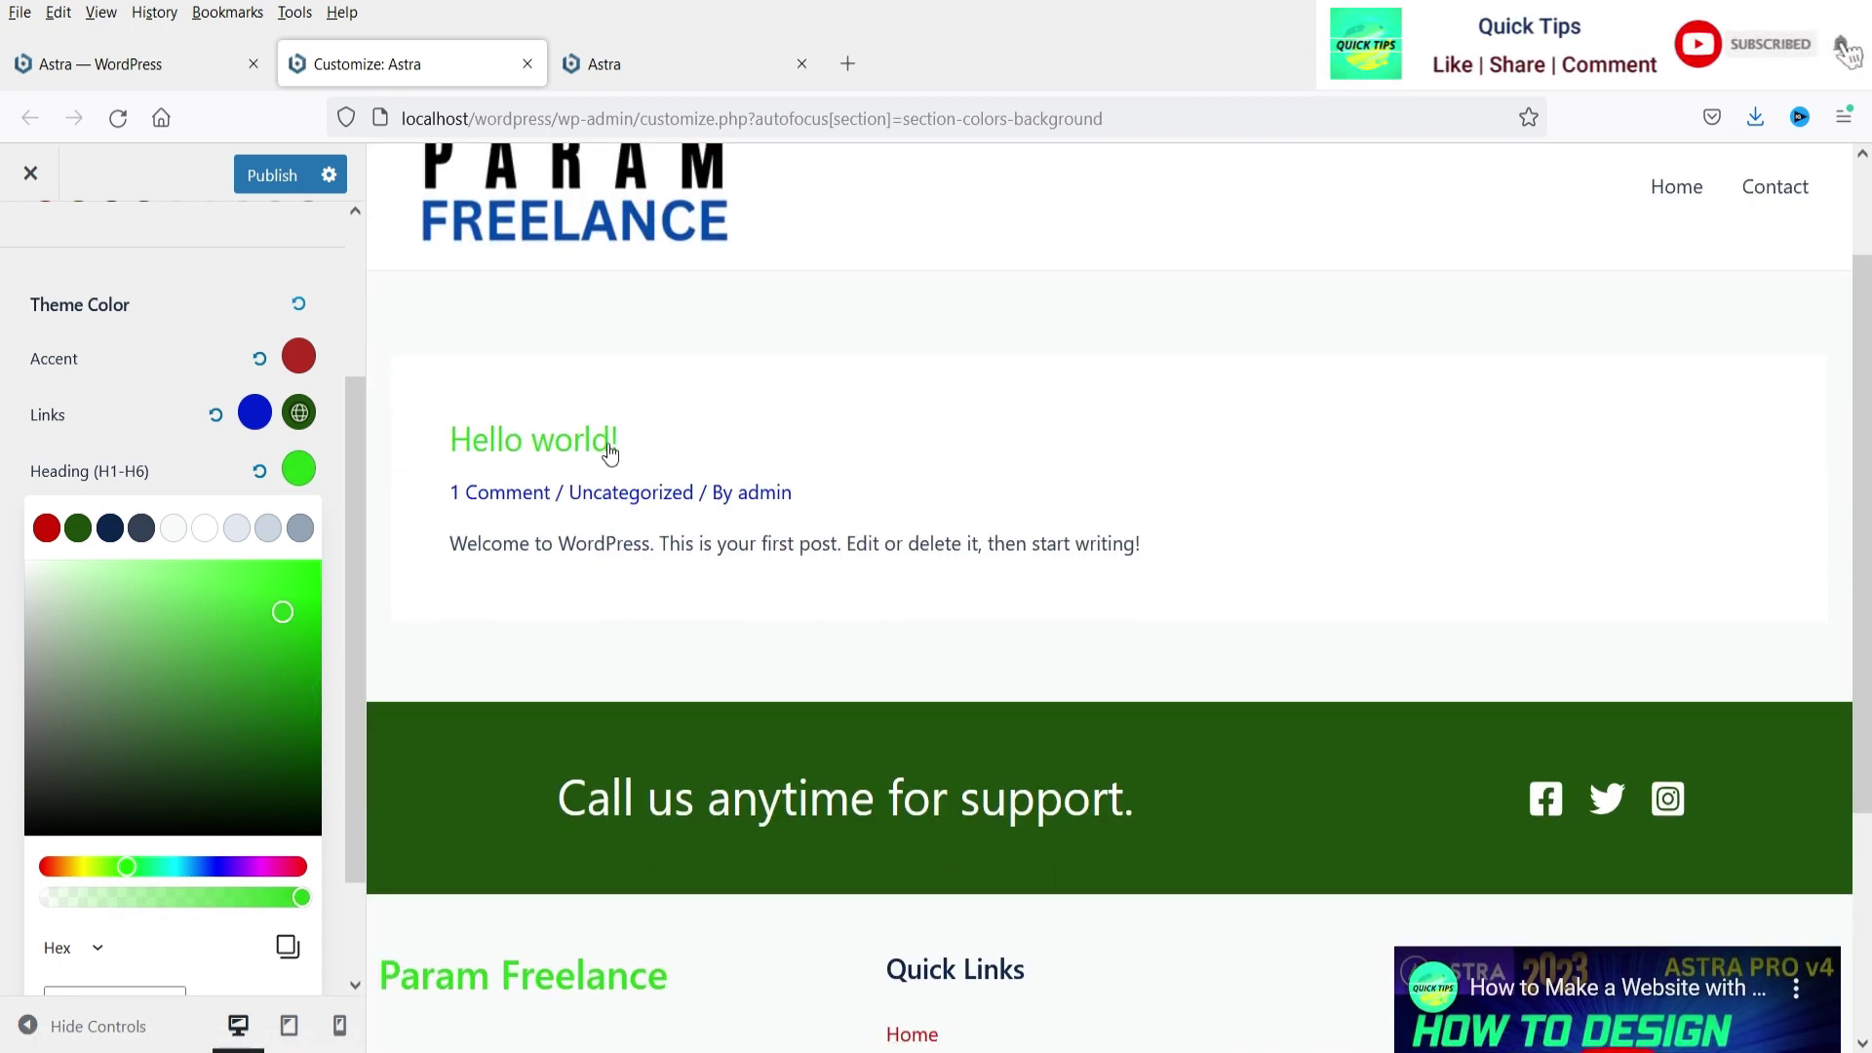
scroll(610, 452, down, 3)
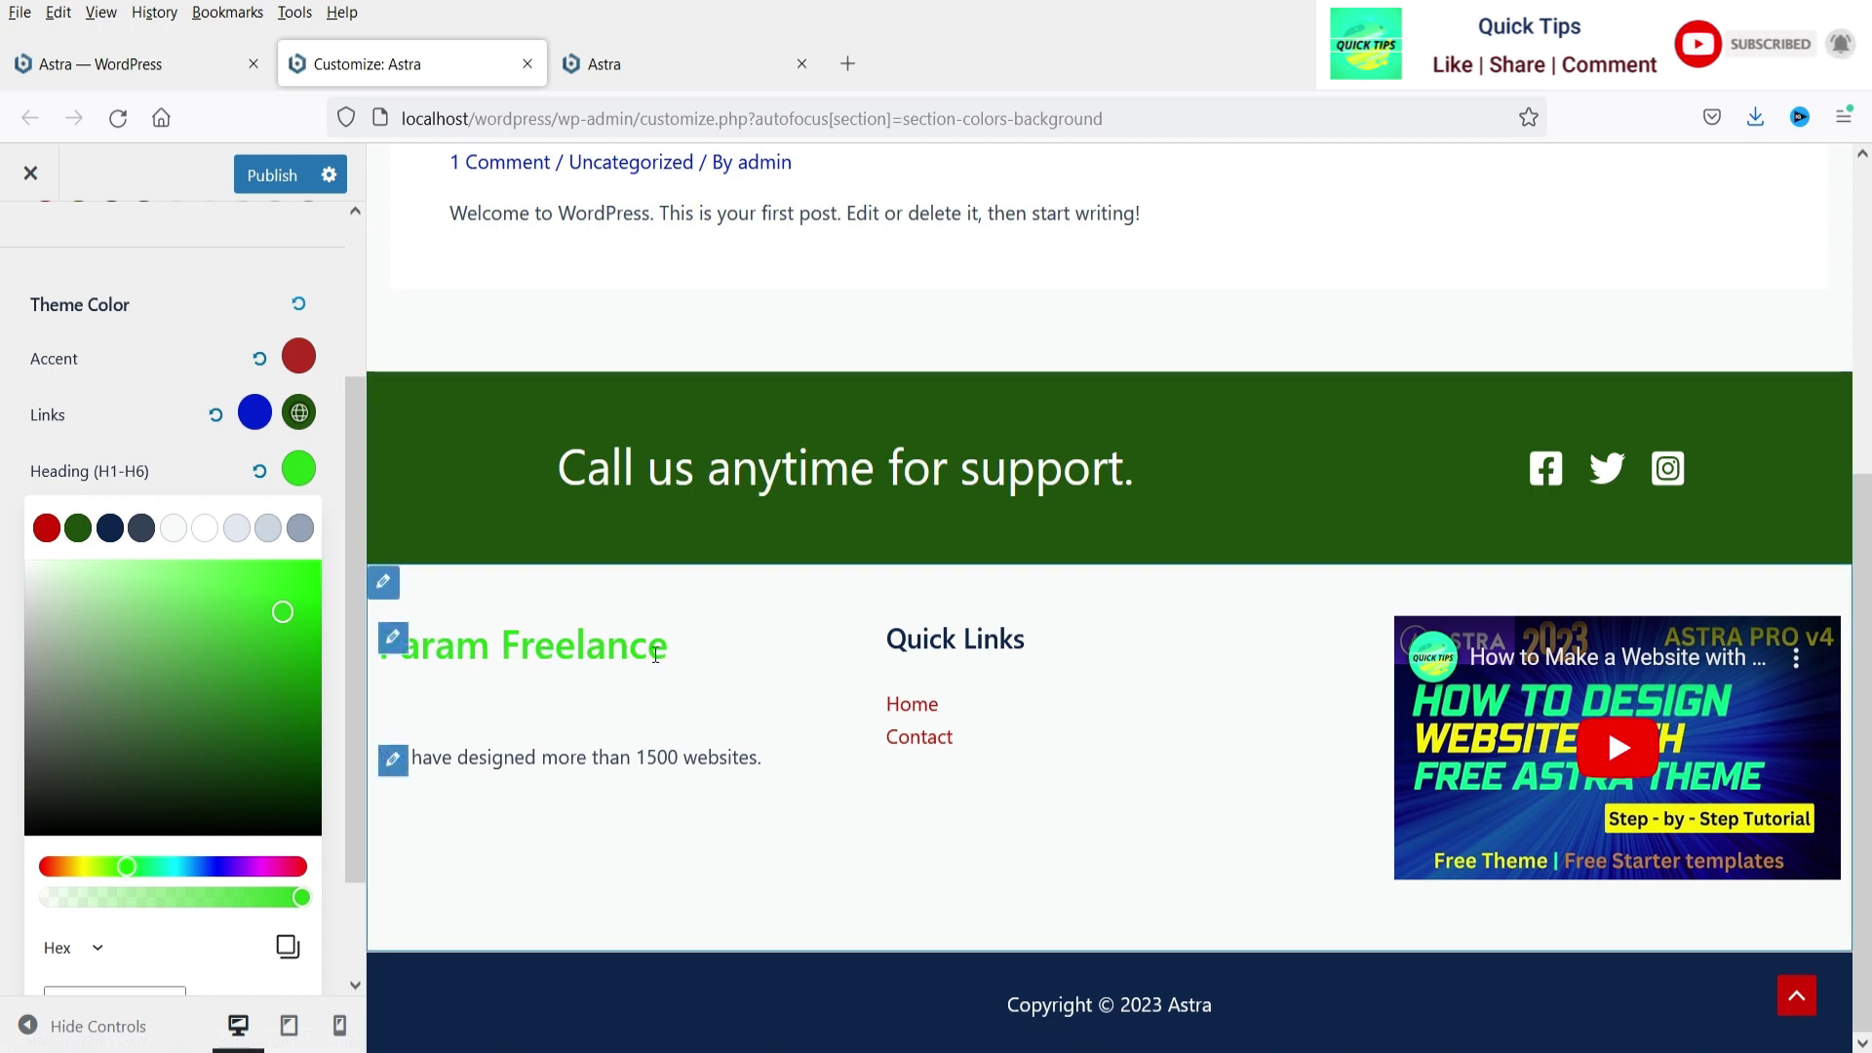
click(187, 468)
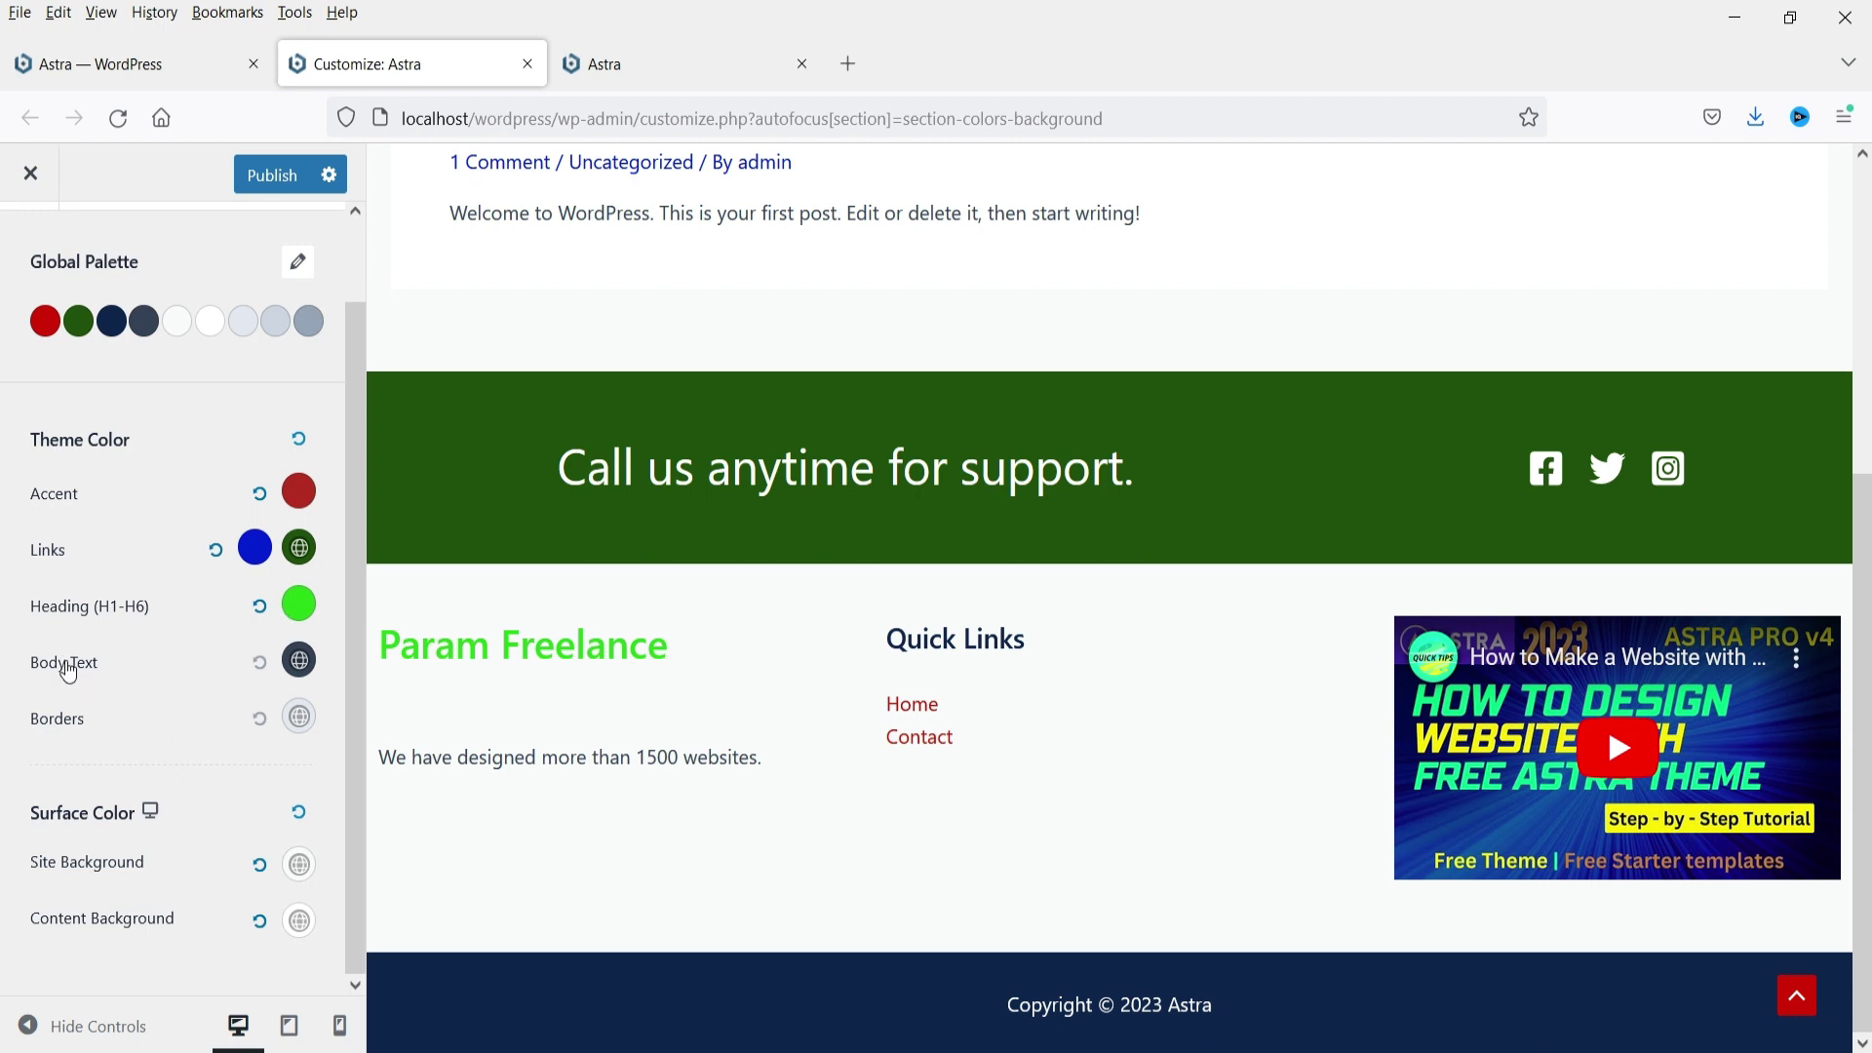
Step: Try a custom medium blue as the theme's Body Text color and check it on the post's text
scroll(669, 495, up, 4)
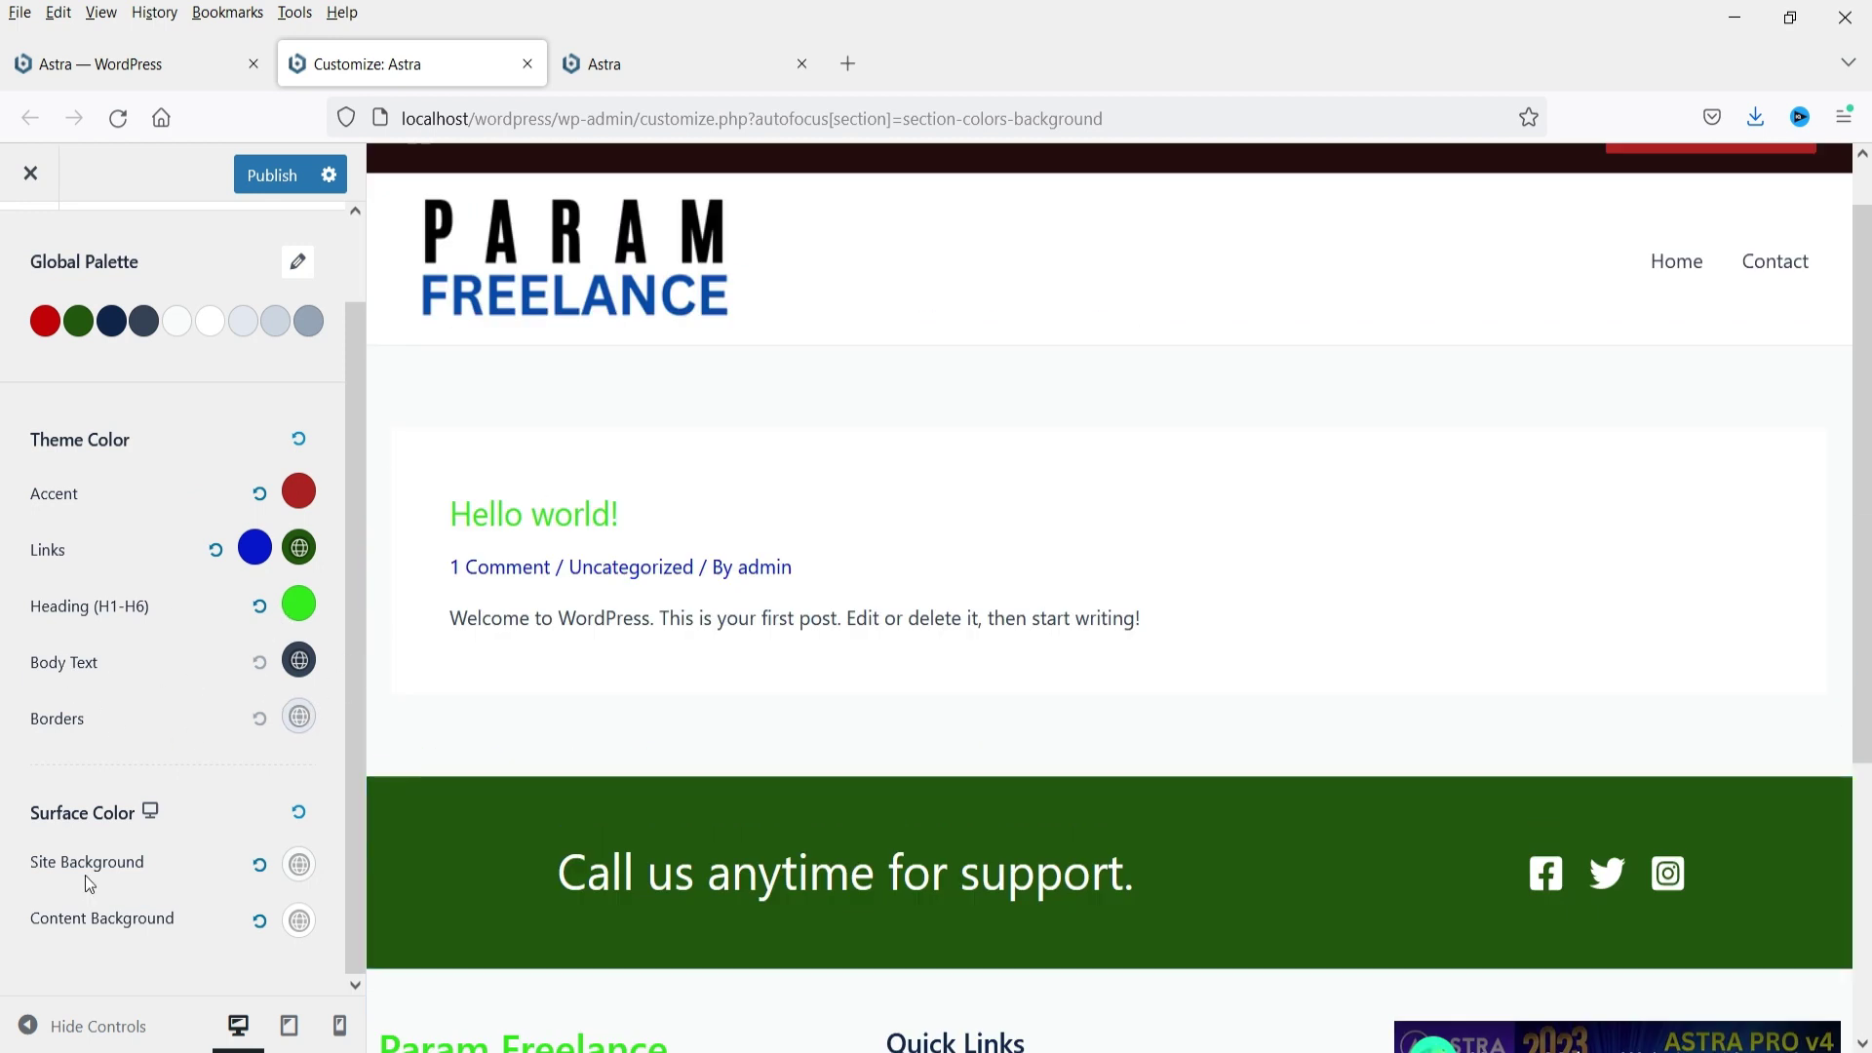
click(292, 661)
click(286, 846)
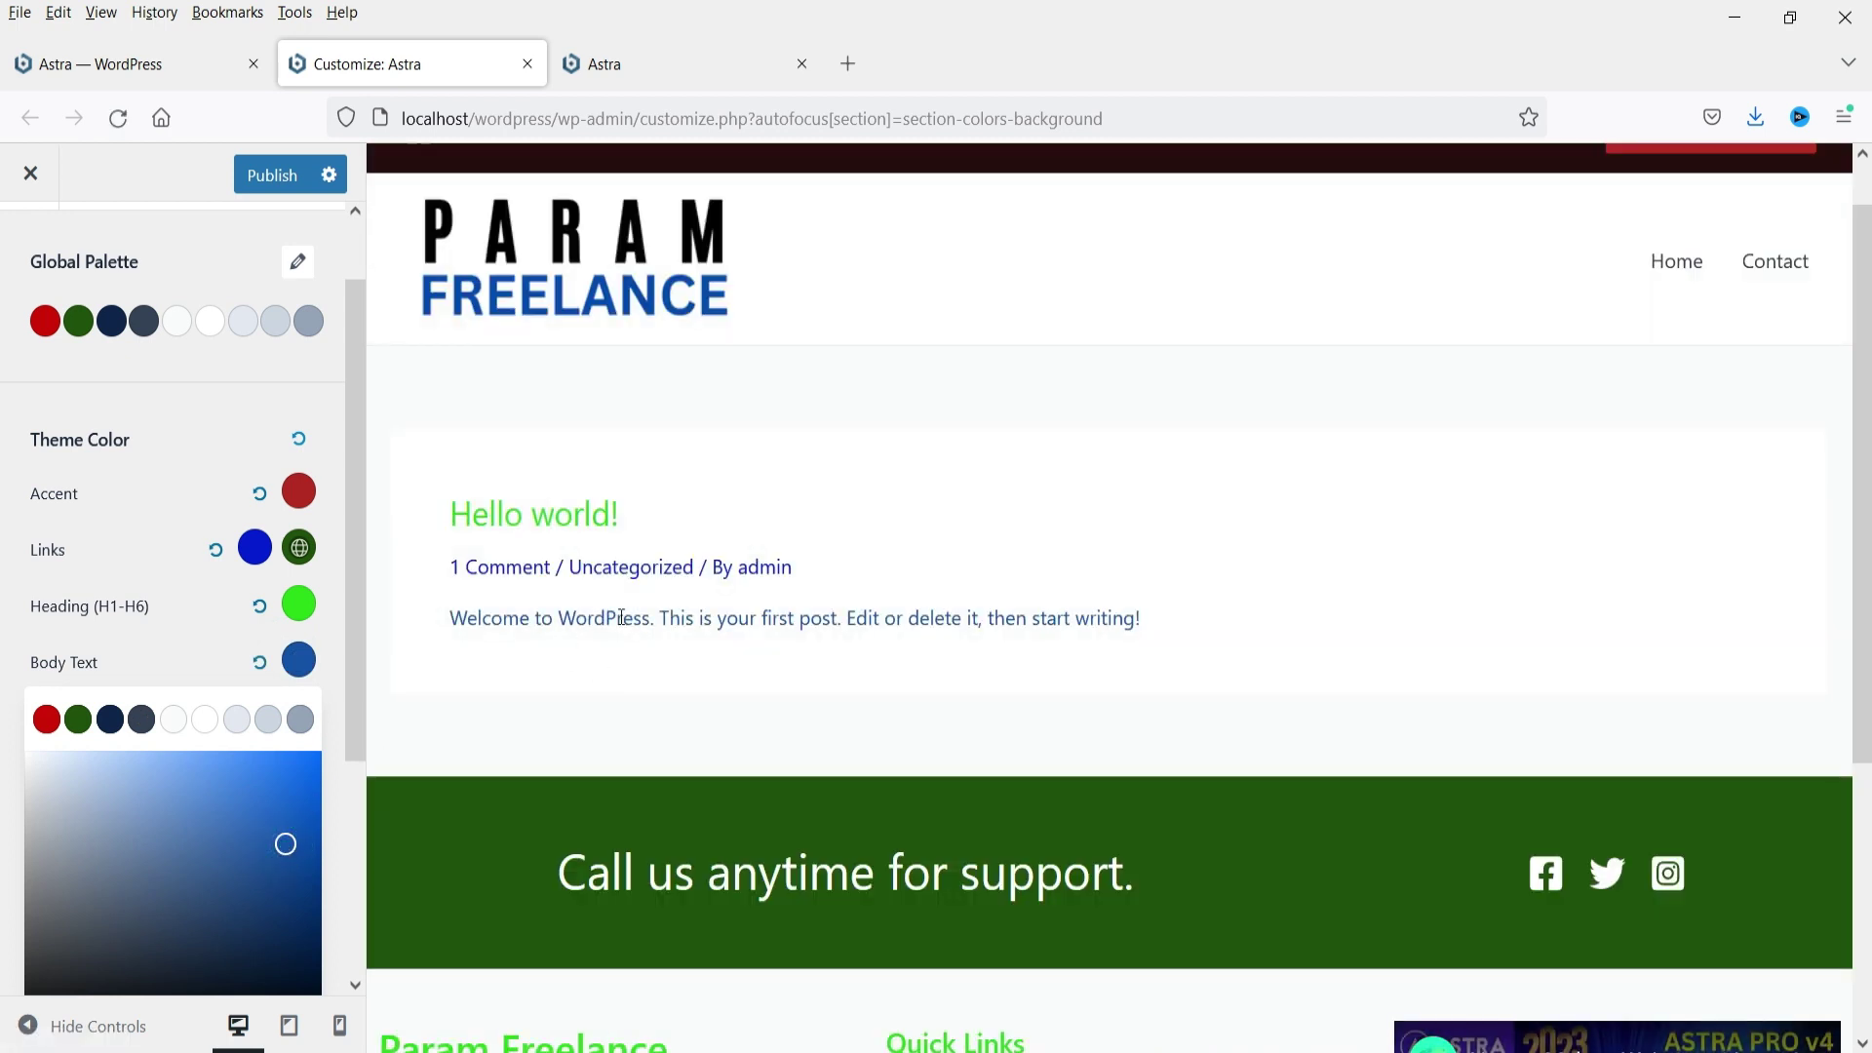
drag(516, 622, 446, 619)
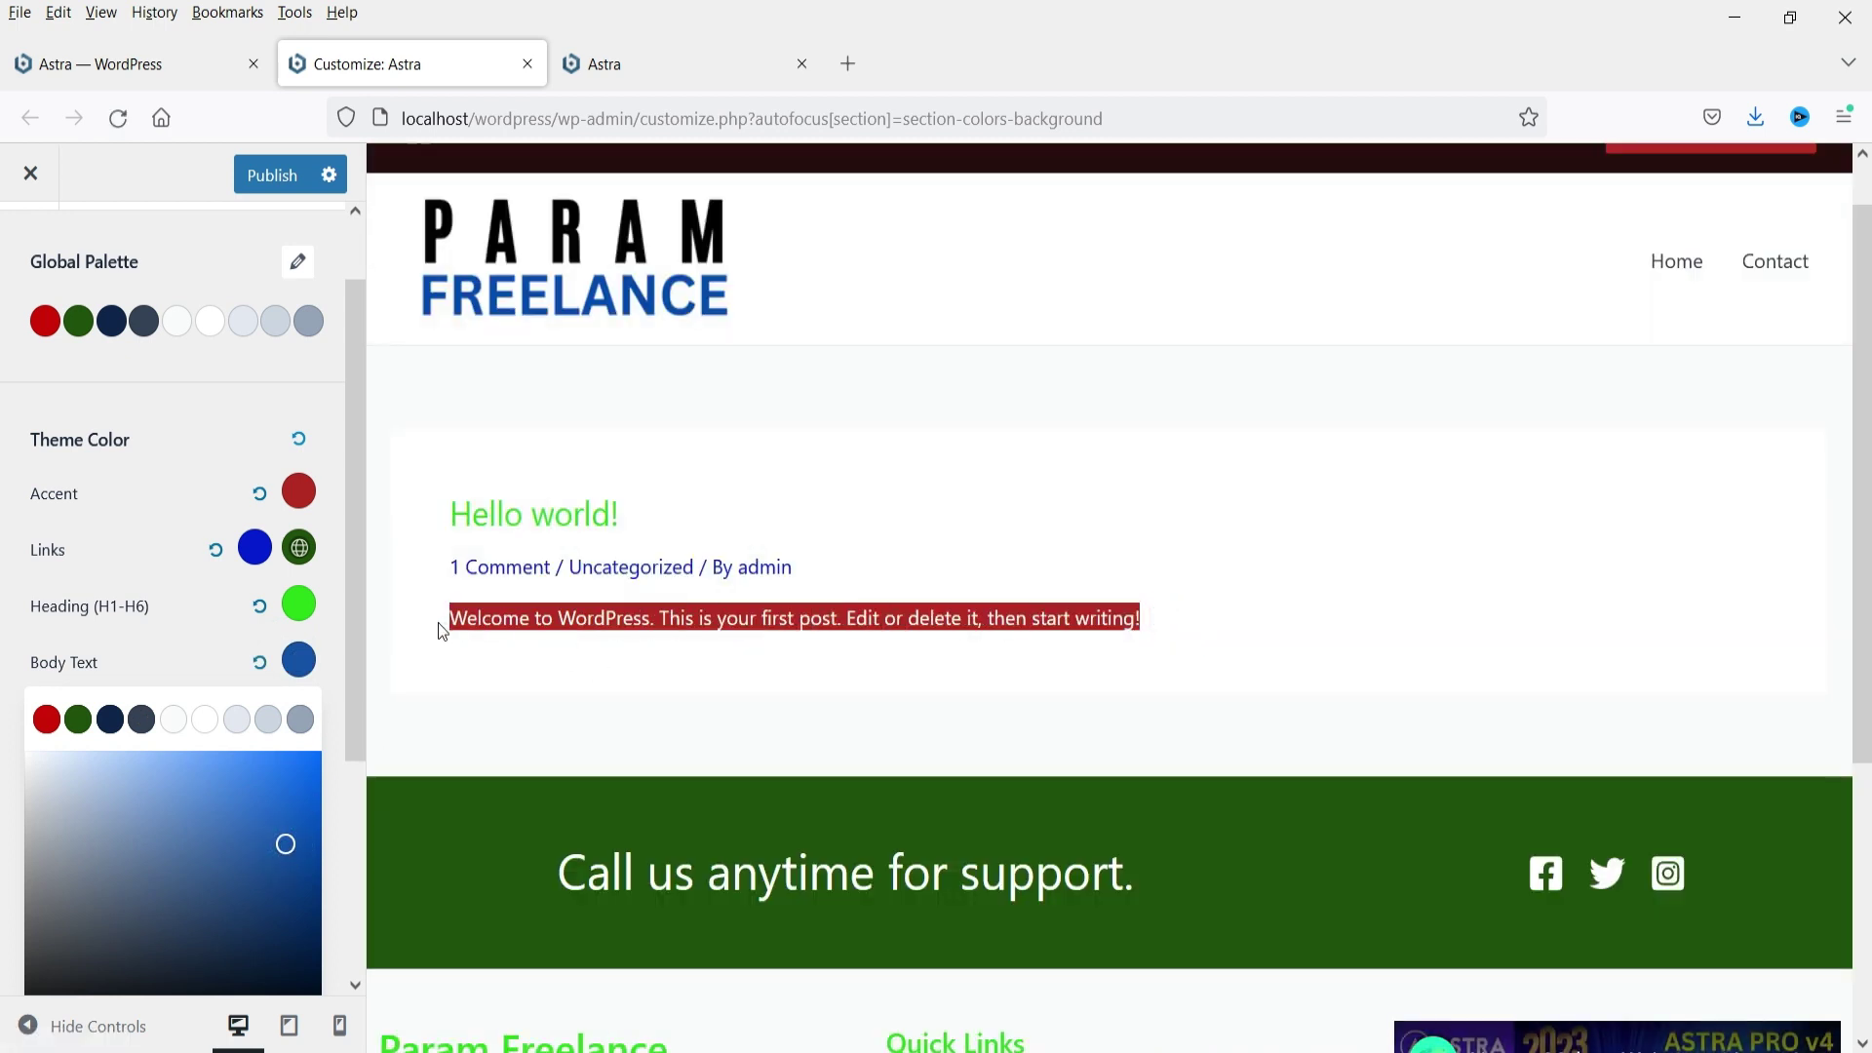
click(543, 652)
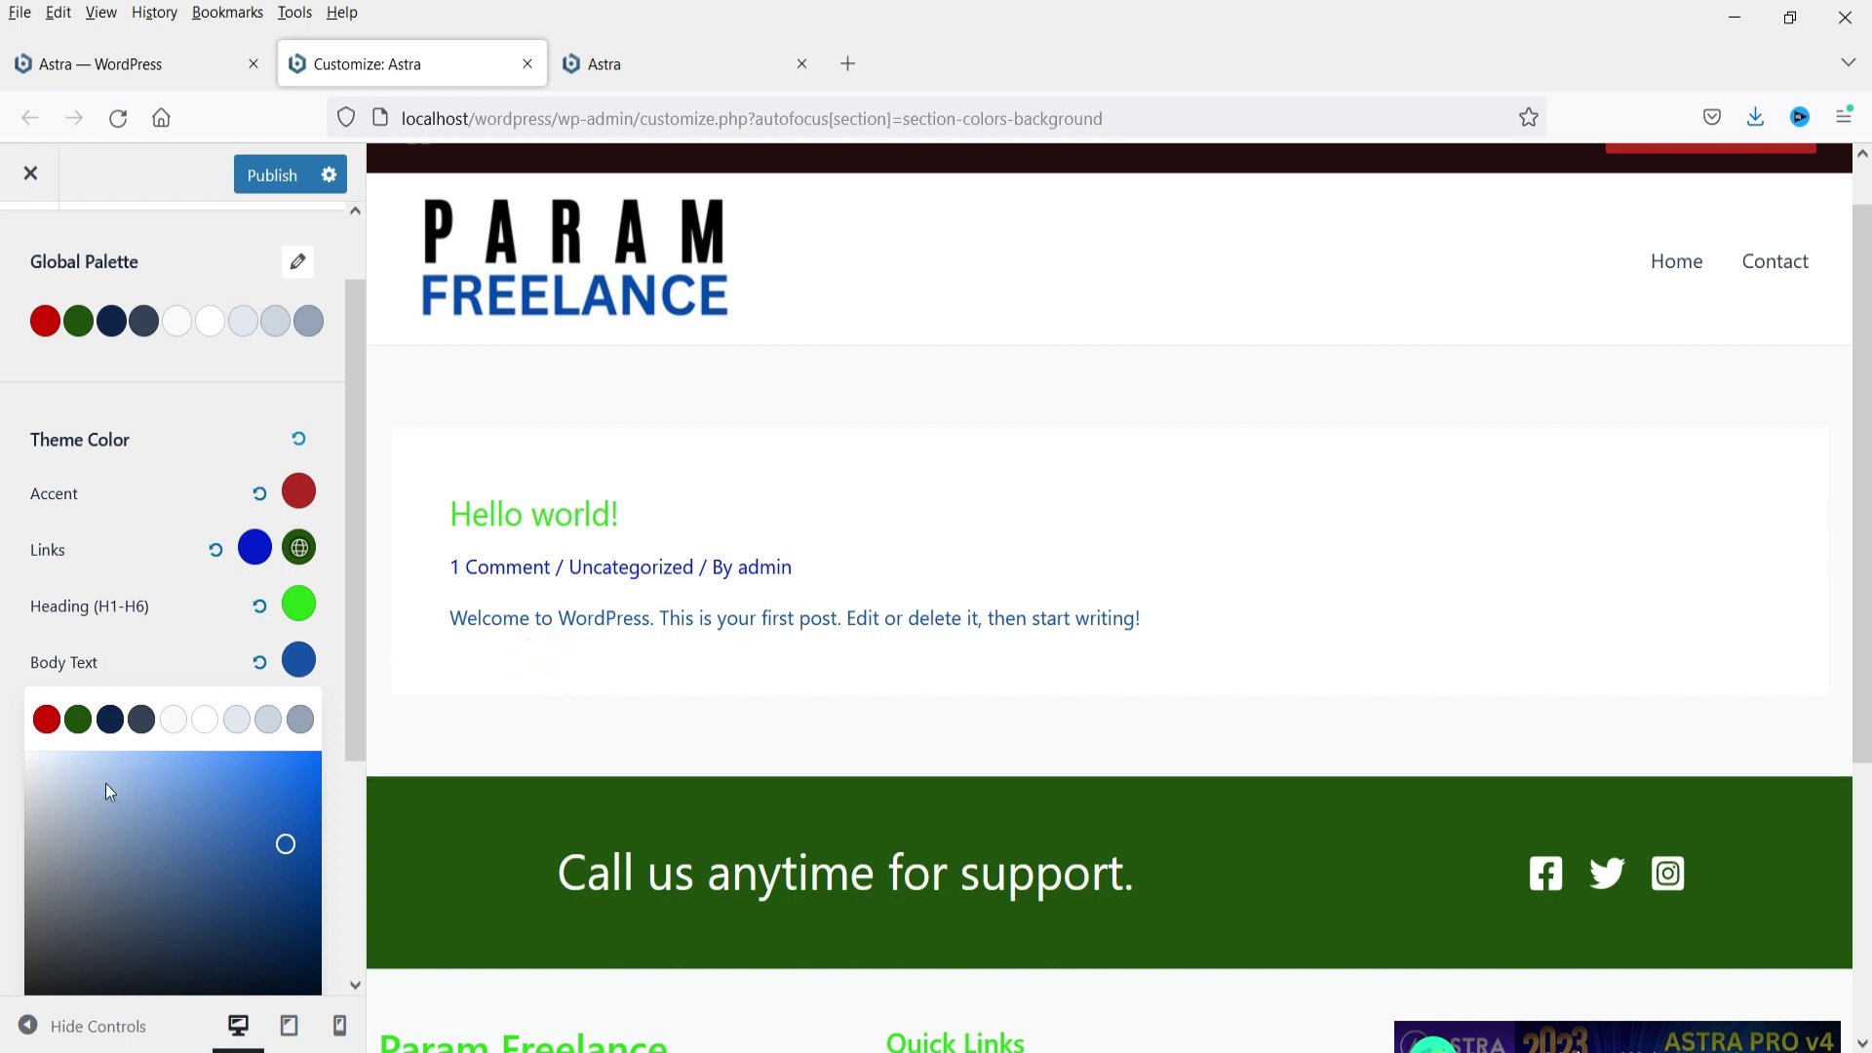
Step: Set the Body Text color to the palette's dark navy blue, close the color picker, and review the page preview
click(112, 722)
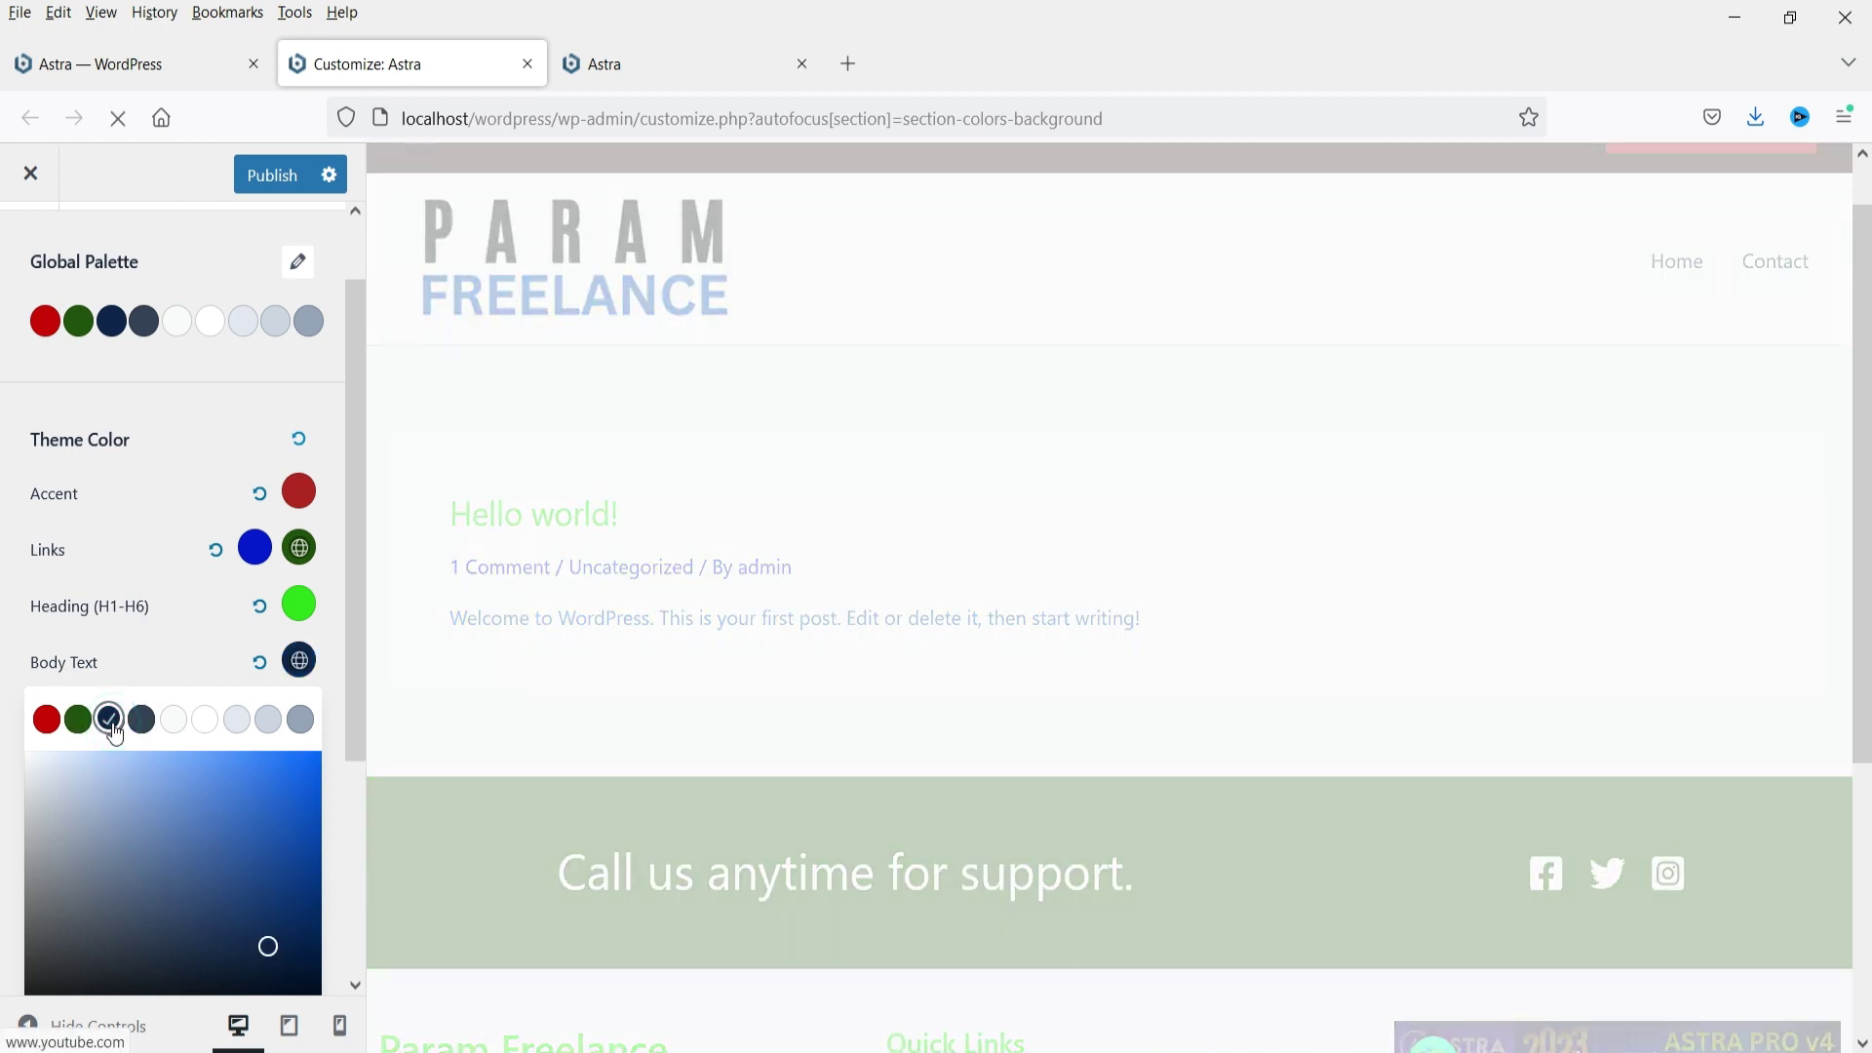
click(191, 653)
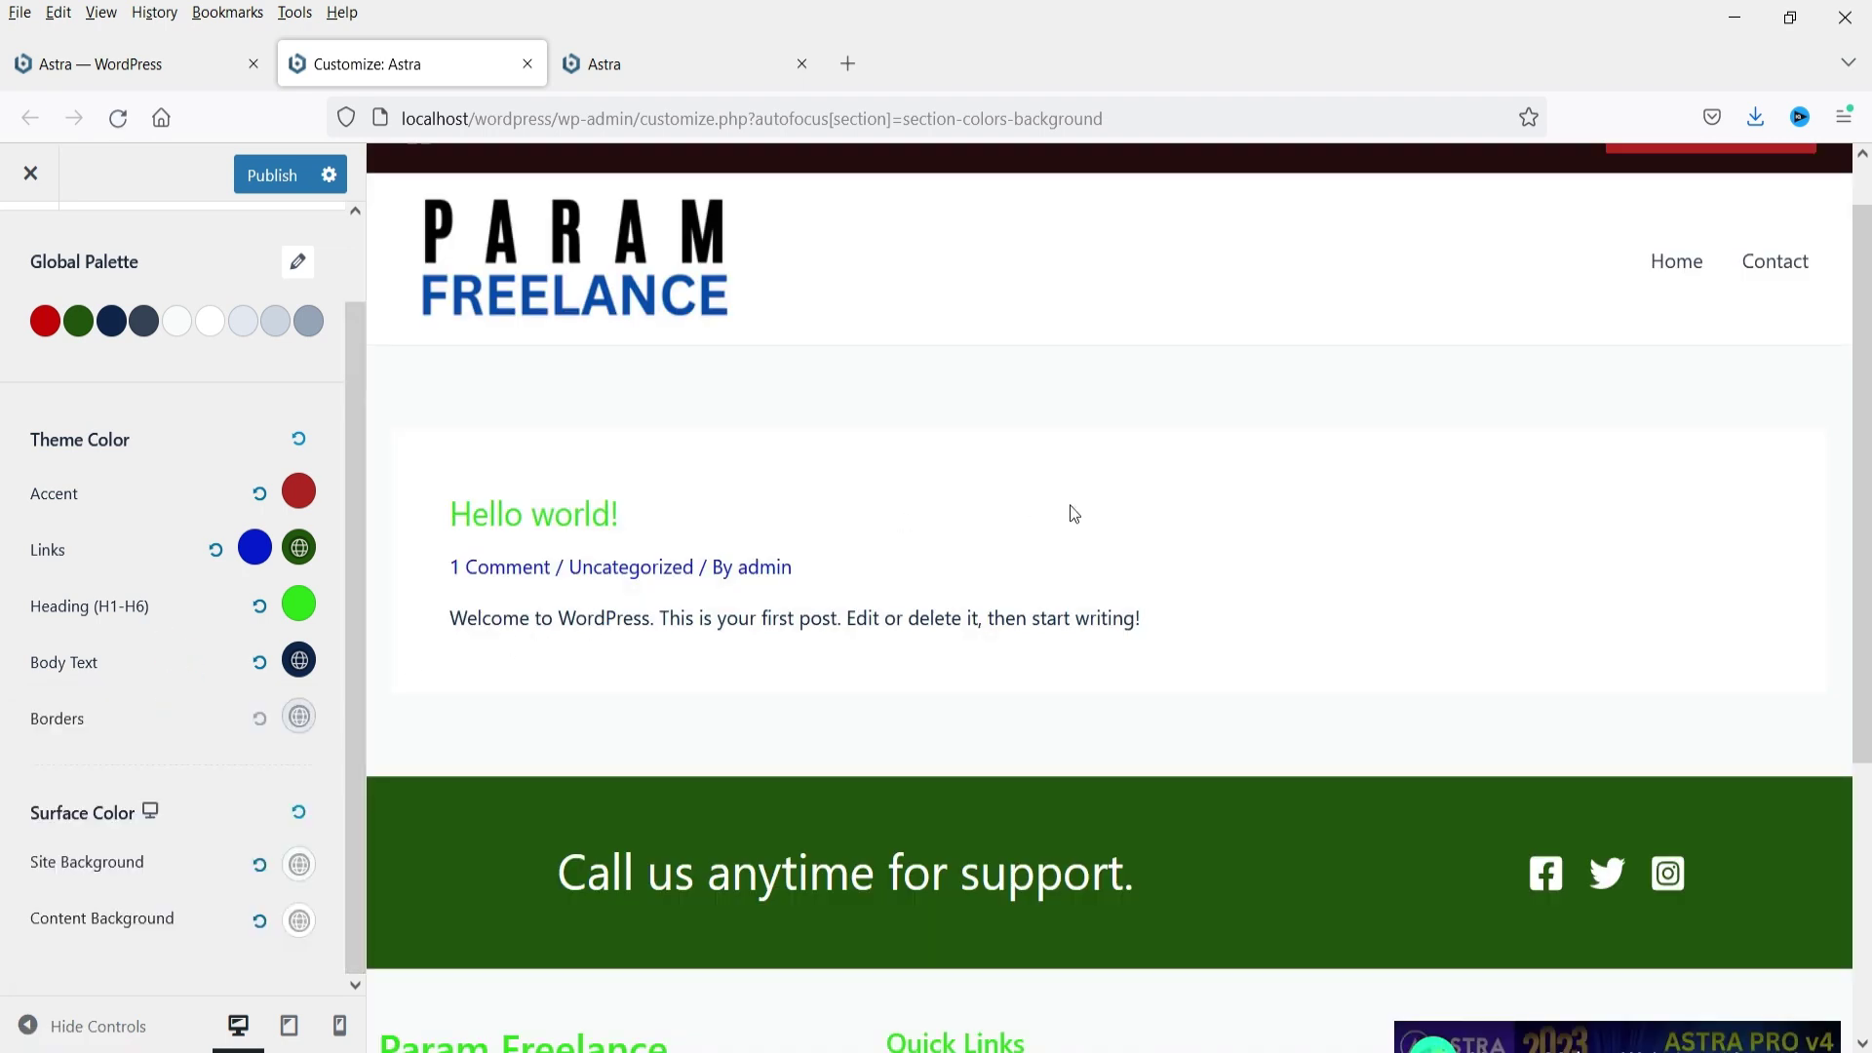
scroll(1031, 505, down, 3)
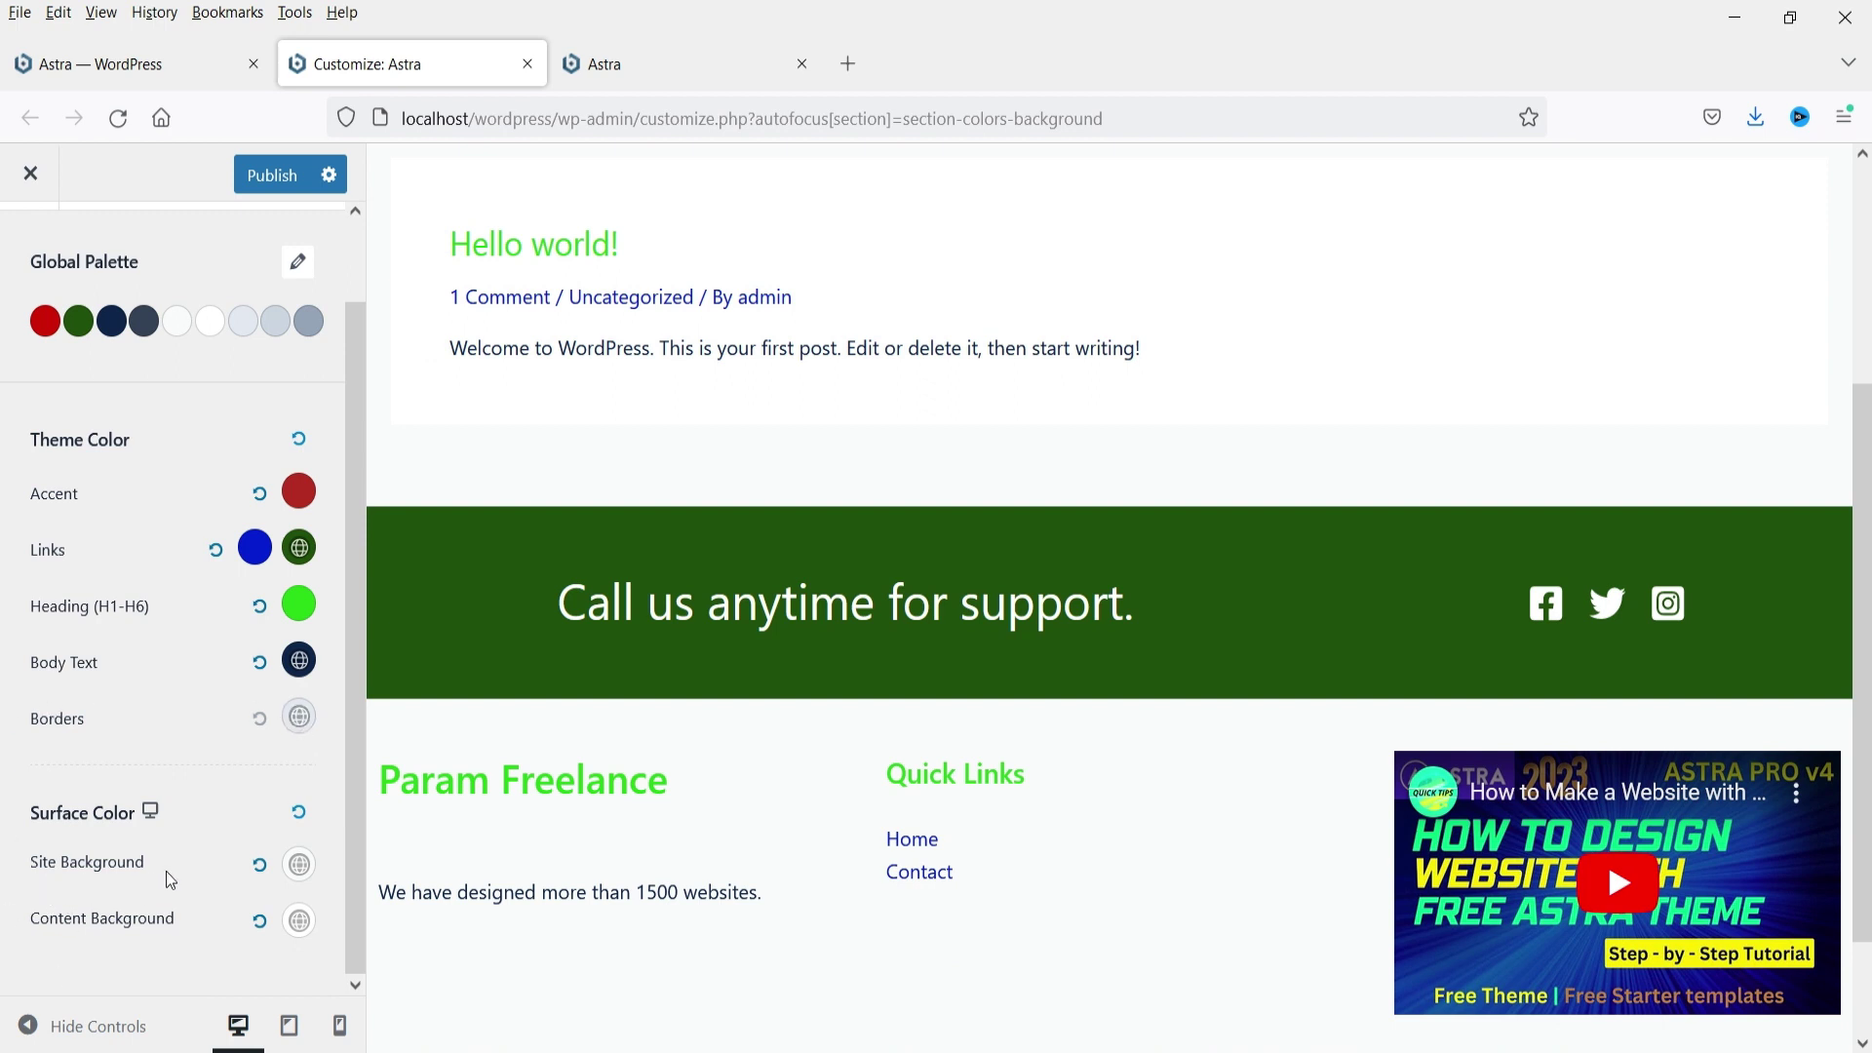
scroll(497, 780, up, 4)
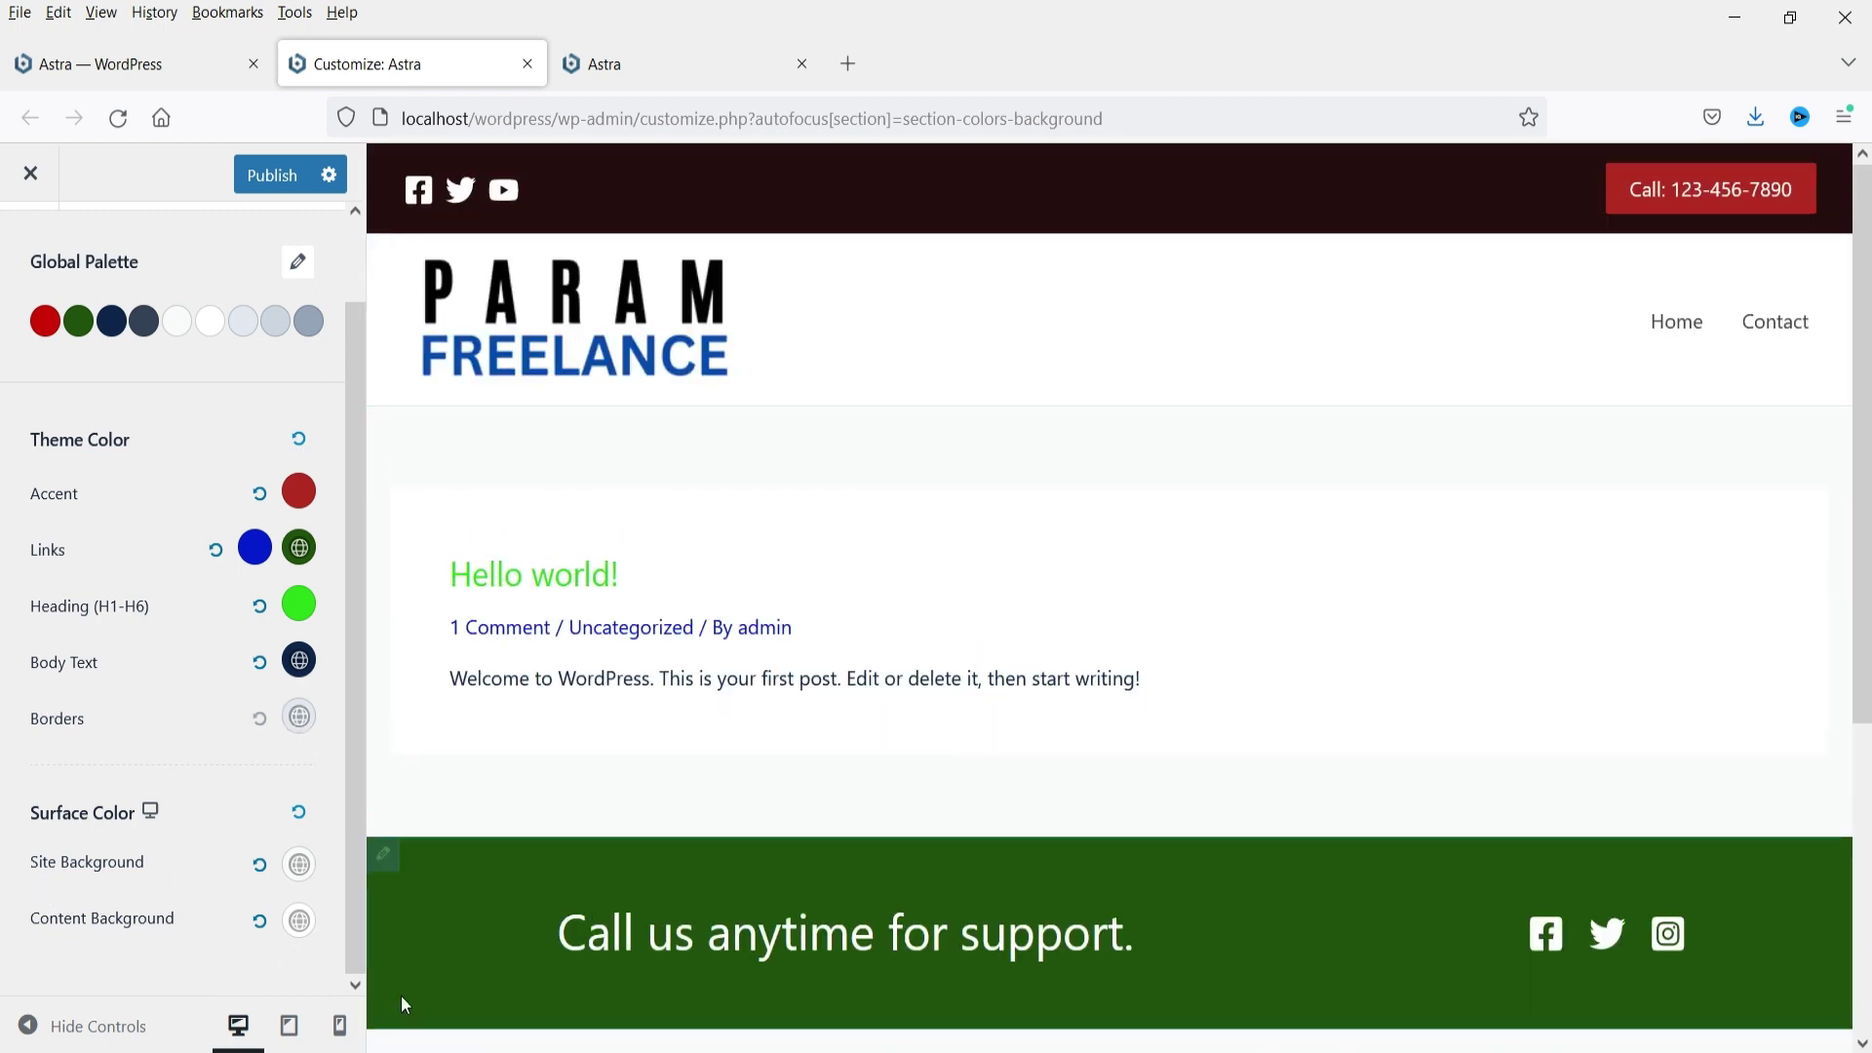
Step: Set the Site Background surface color to a custom soft medium blue and close the color picker
click(299, 865)
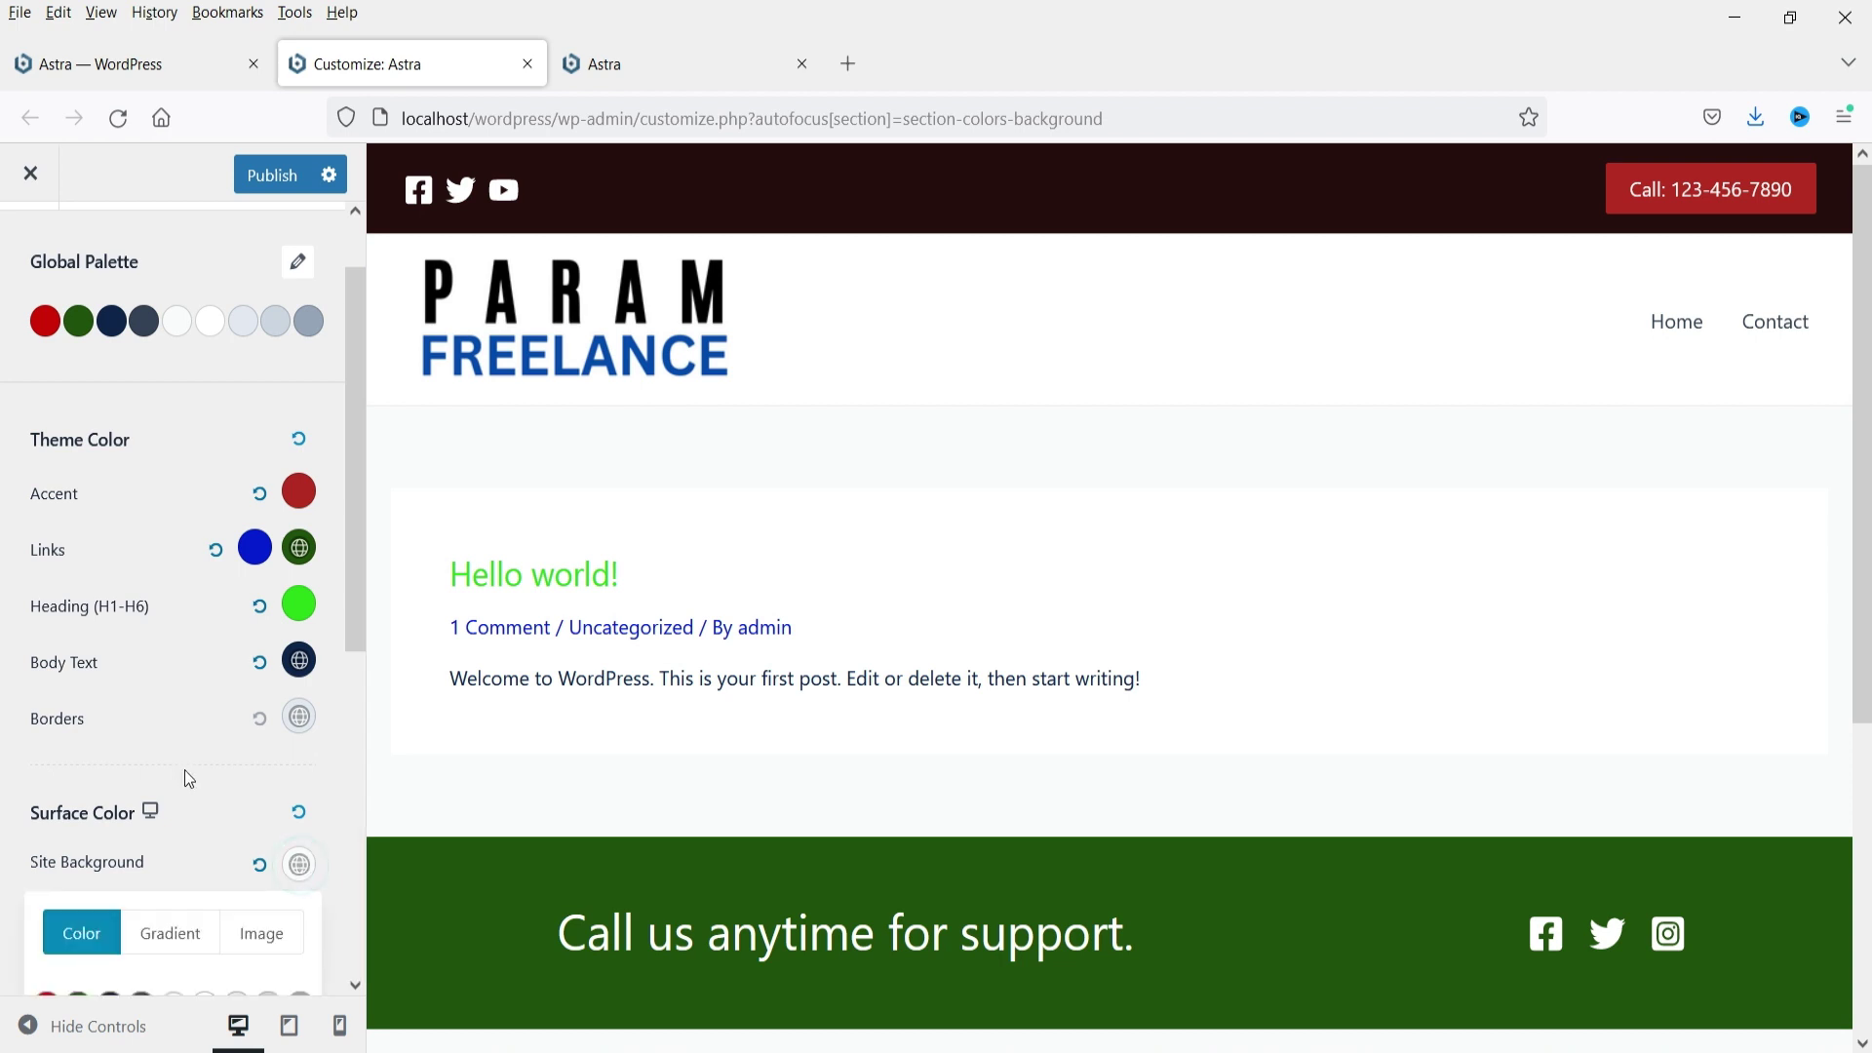
scroll(188, 795, down, 2)
scroll(190, 770, down, 4)
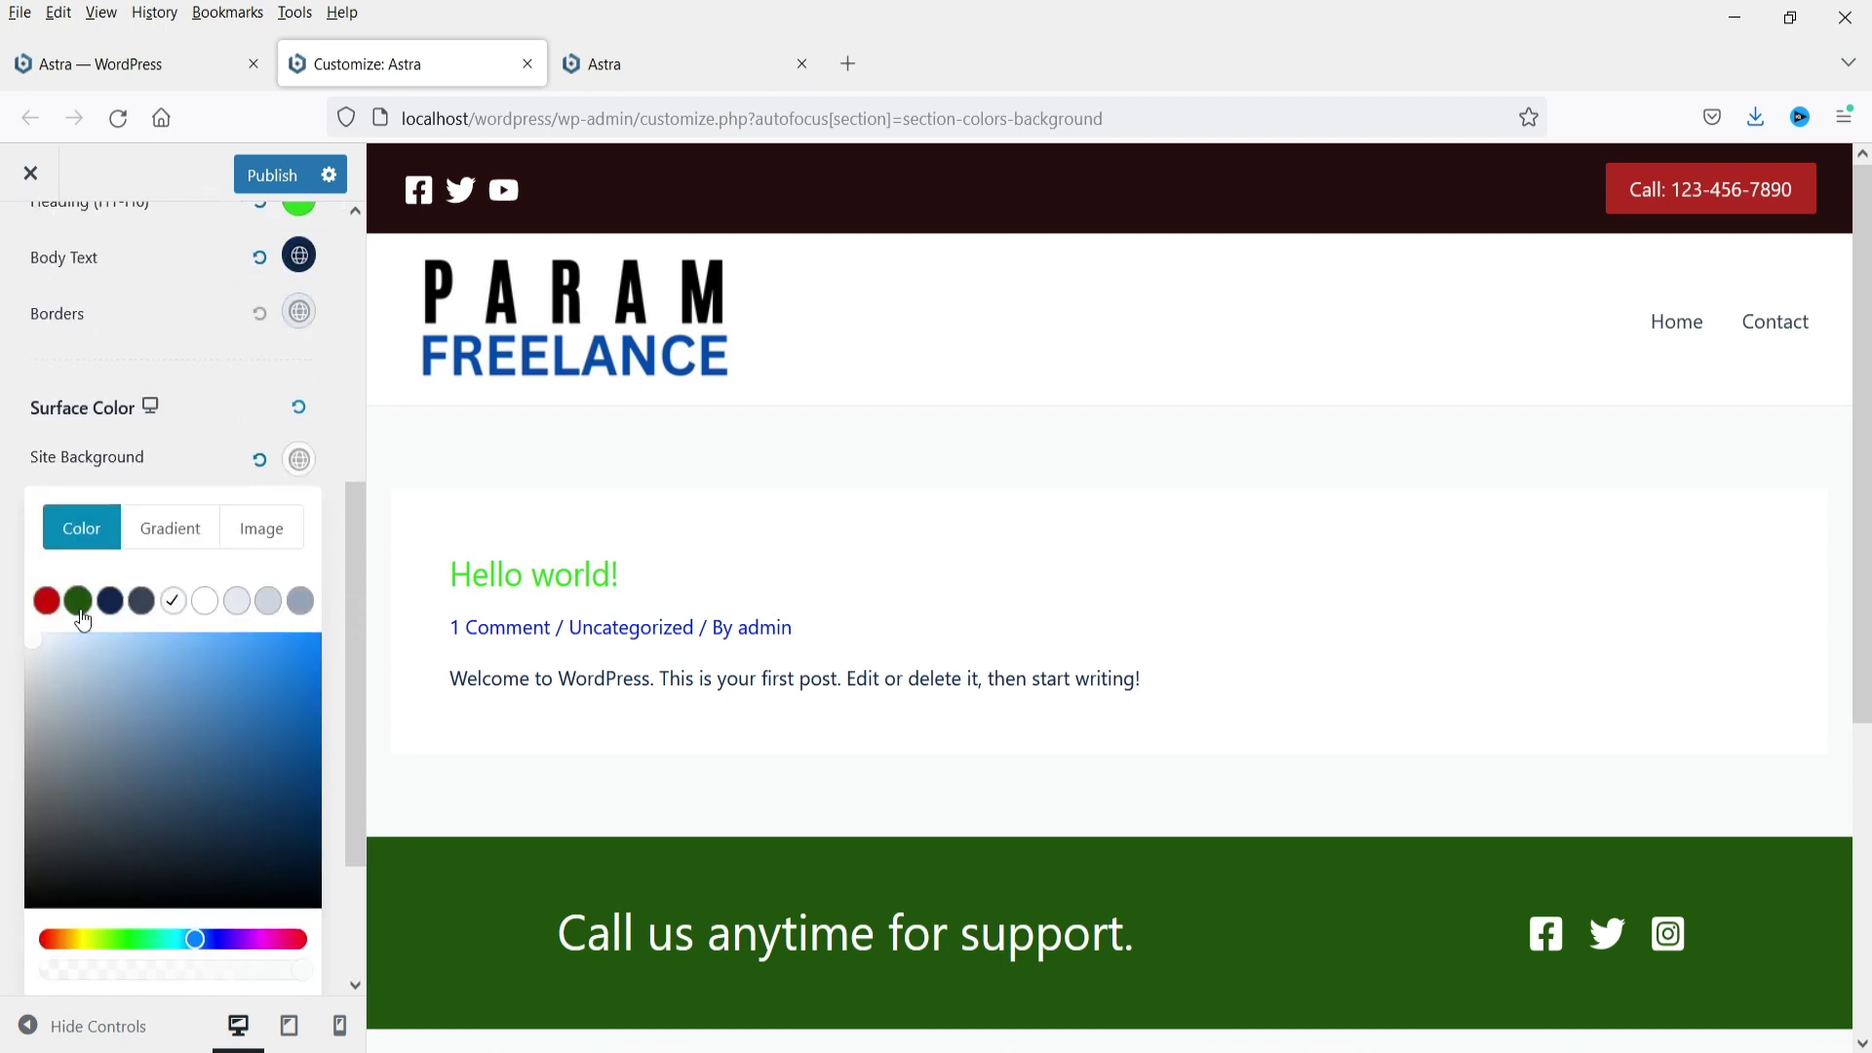
click(176, 686)
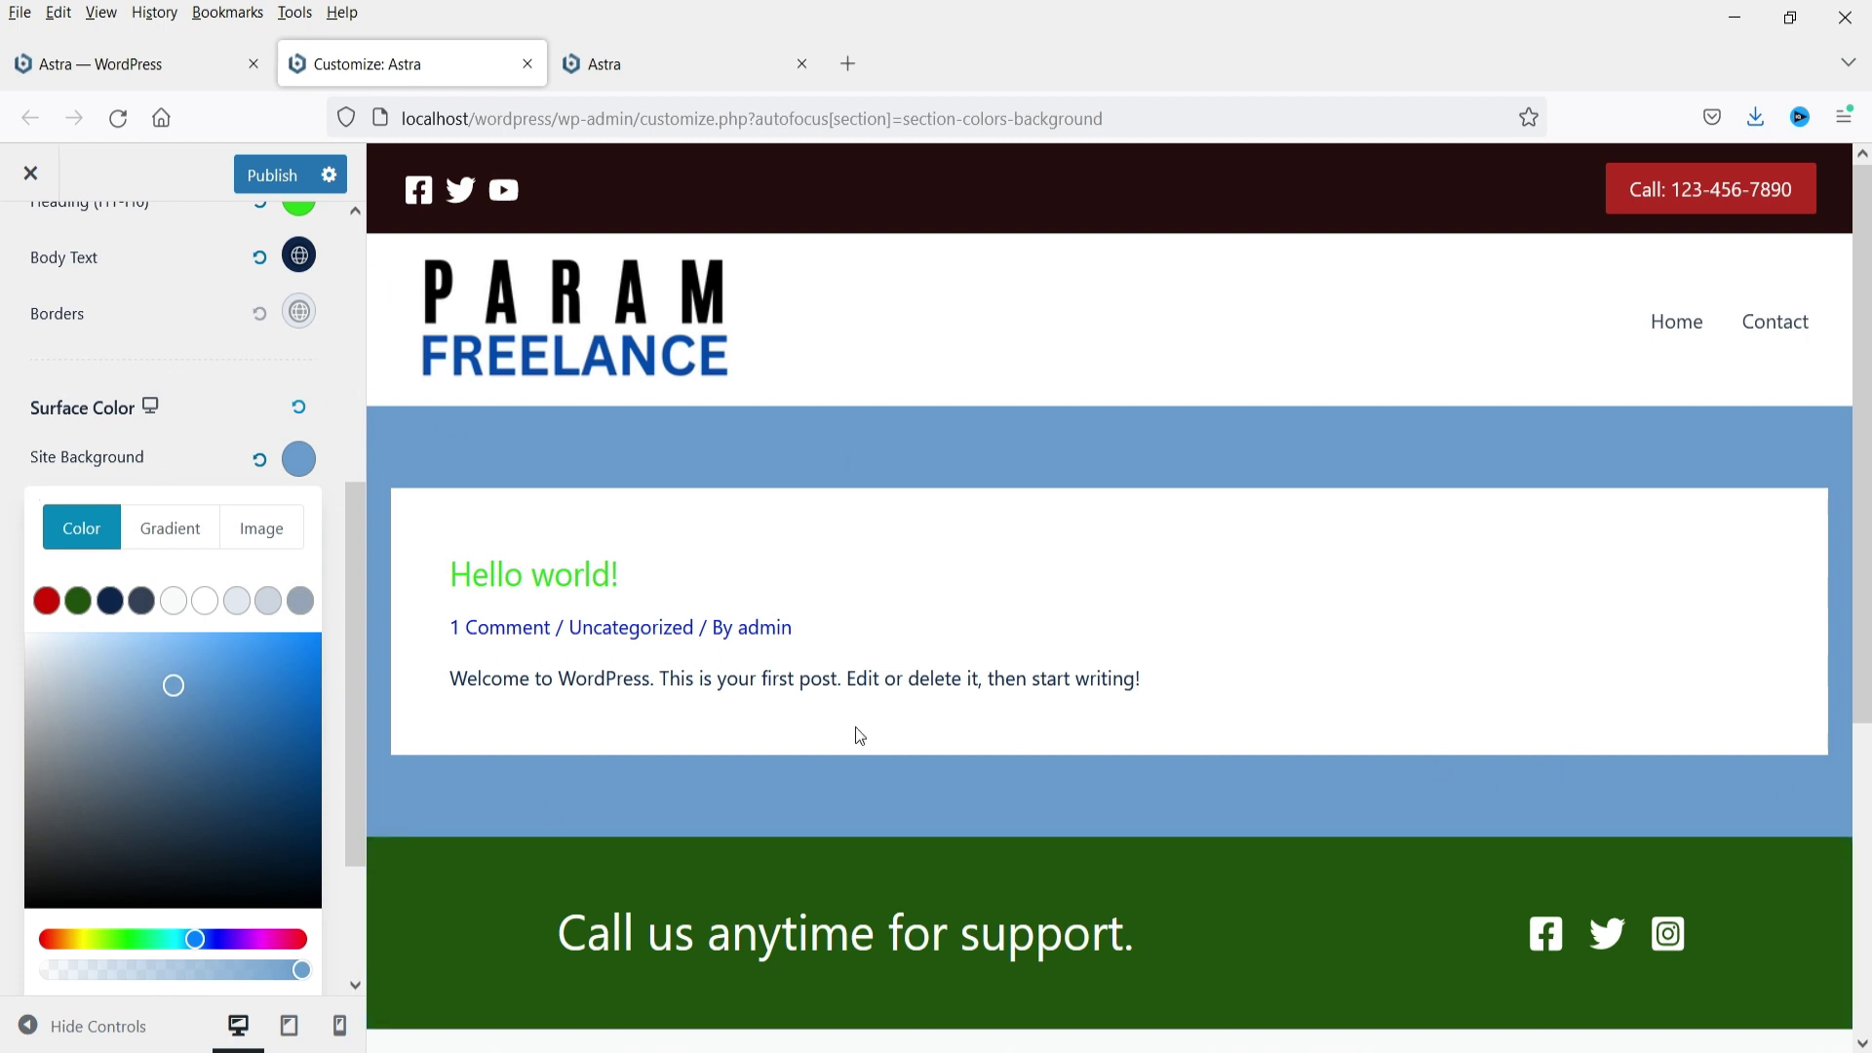
click(544, 538)
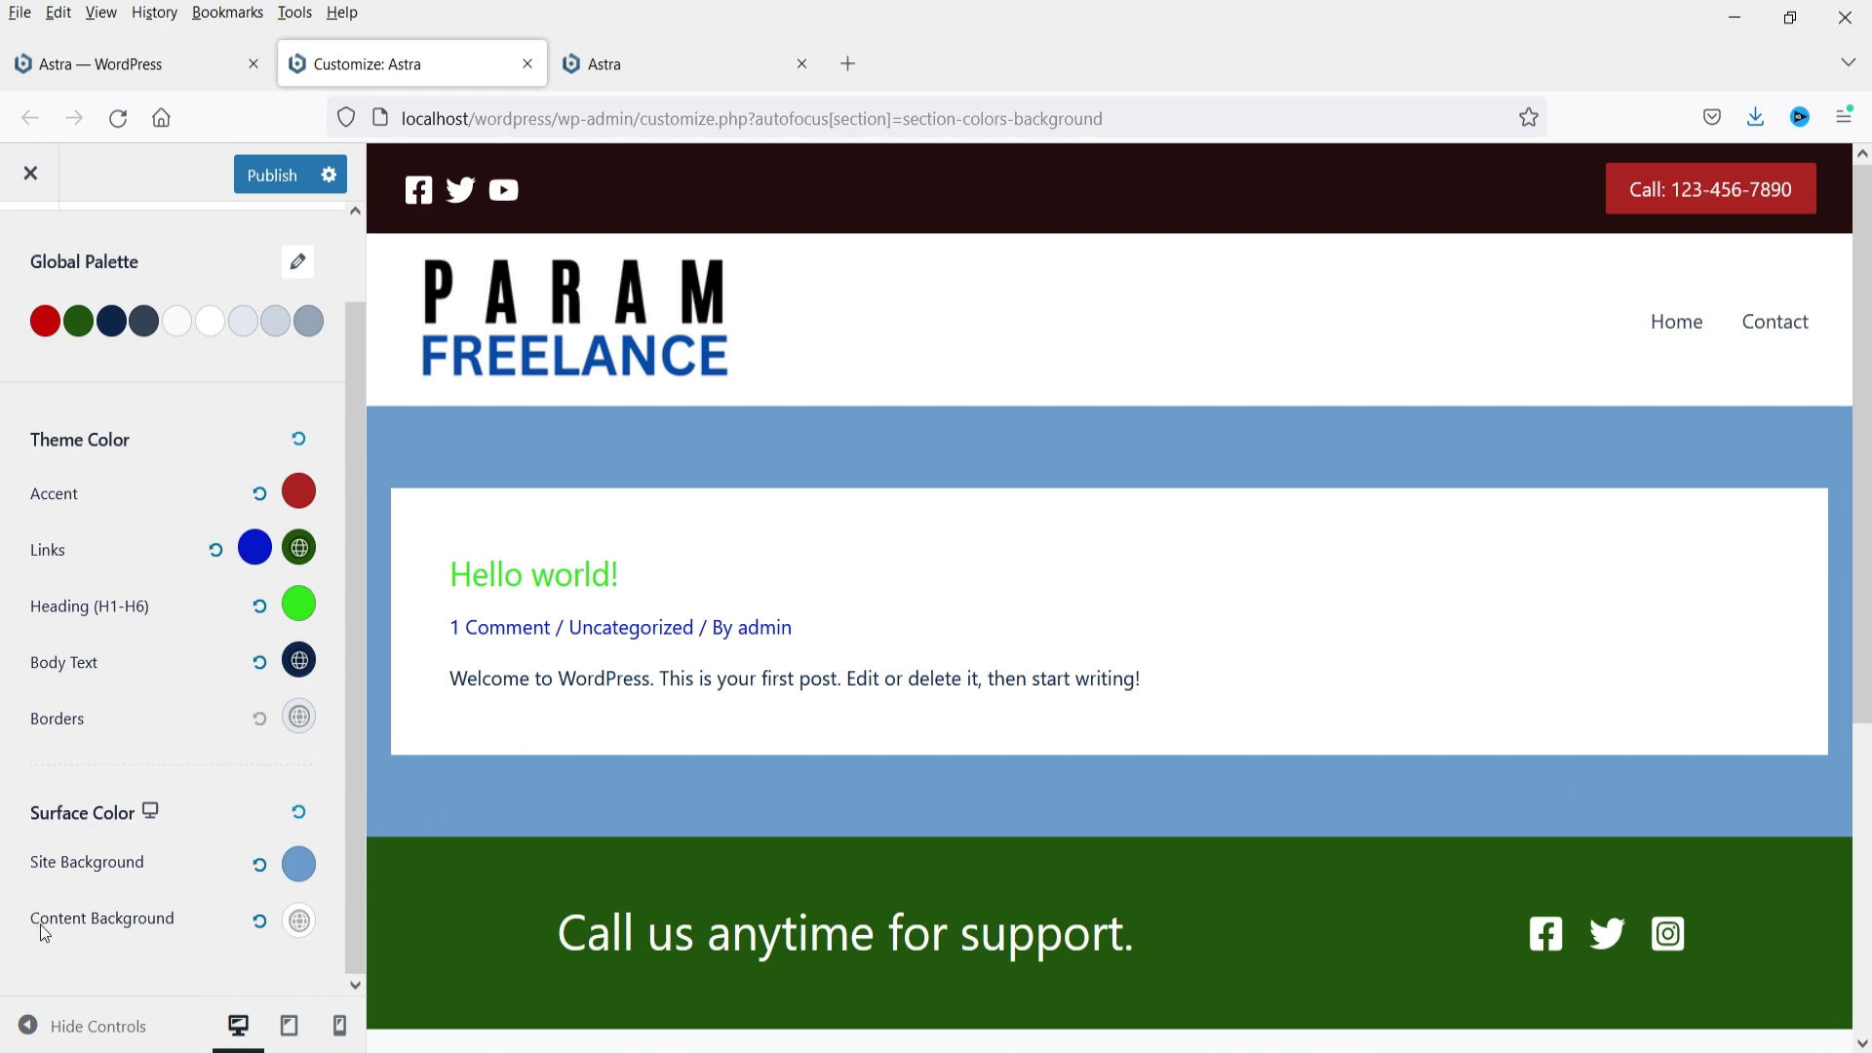
Step: Set the Content Background surface color to a custom very pale pink and close the color picker
click(300, 920)
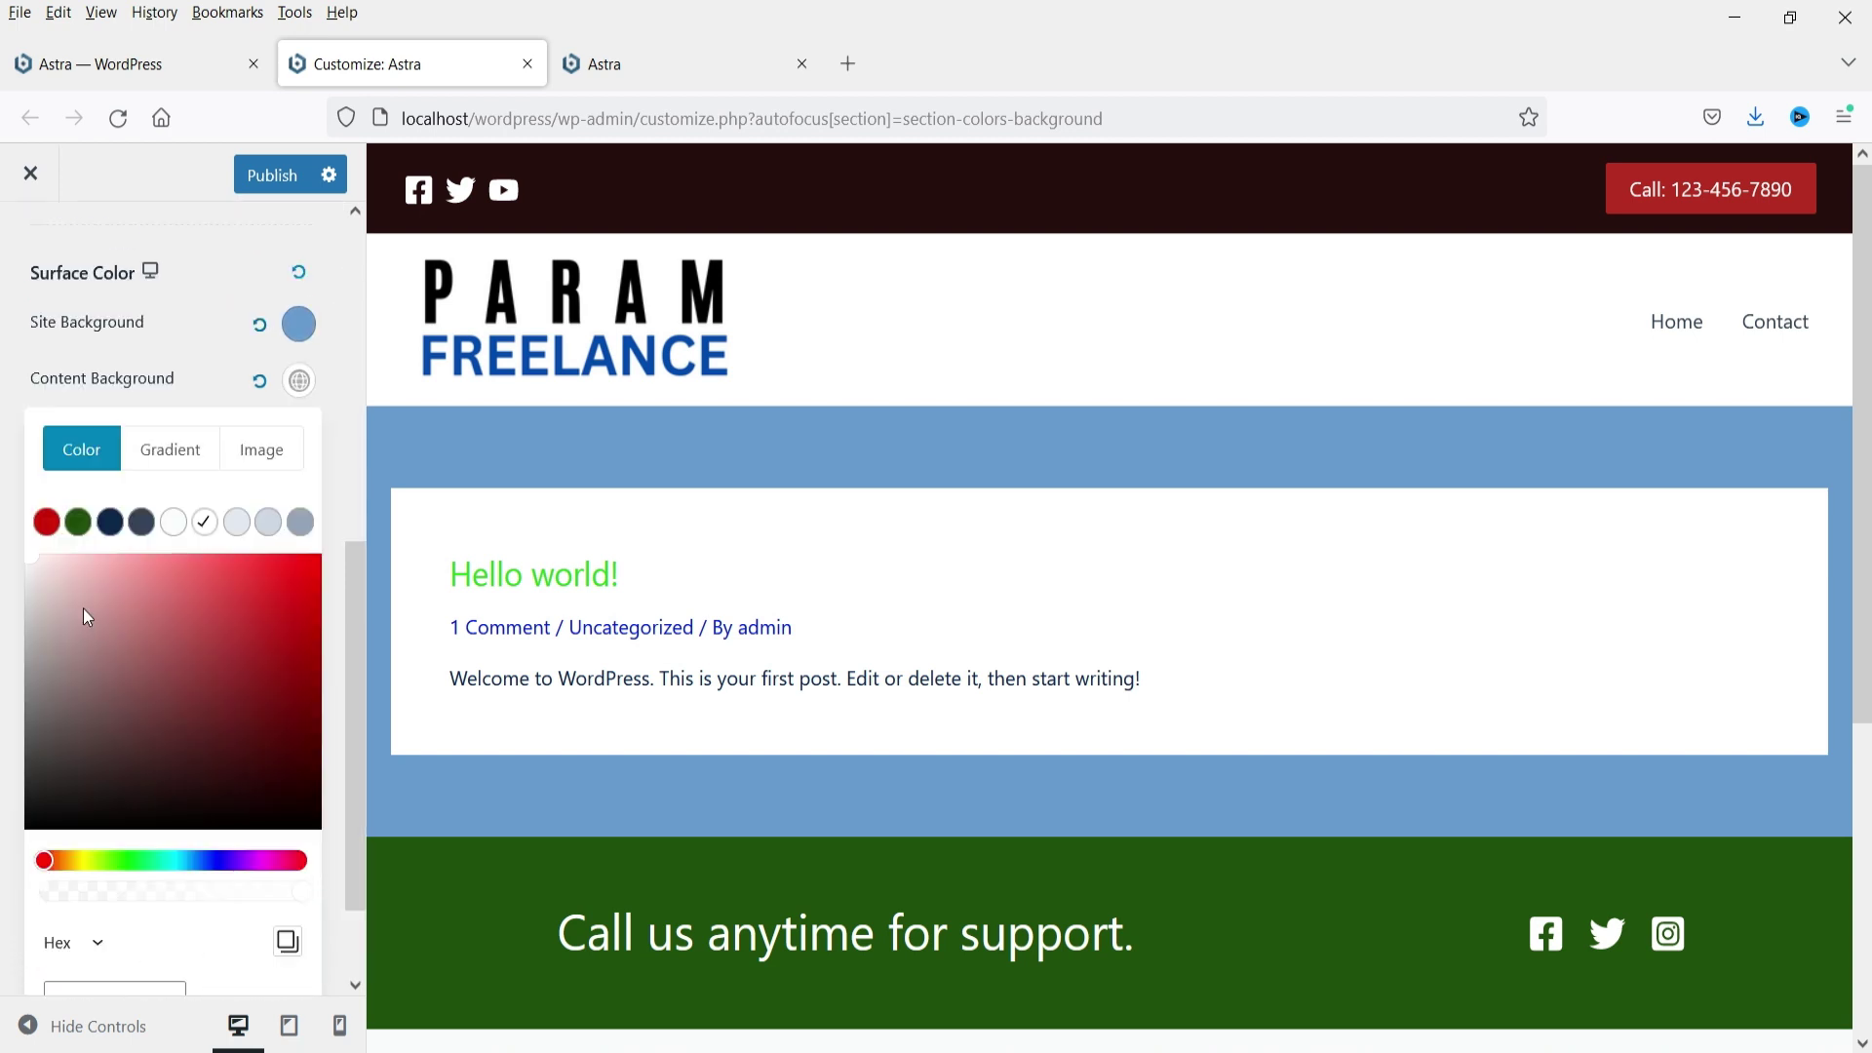
click(63, 571)
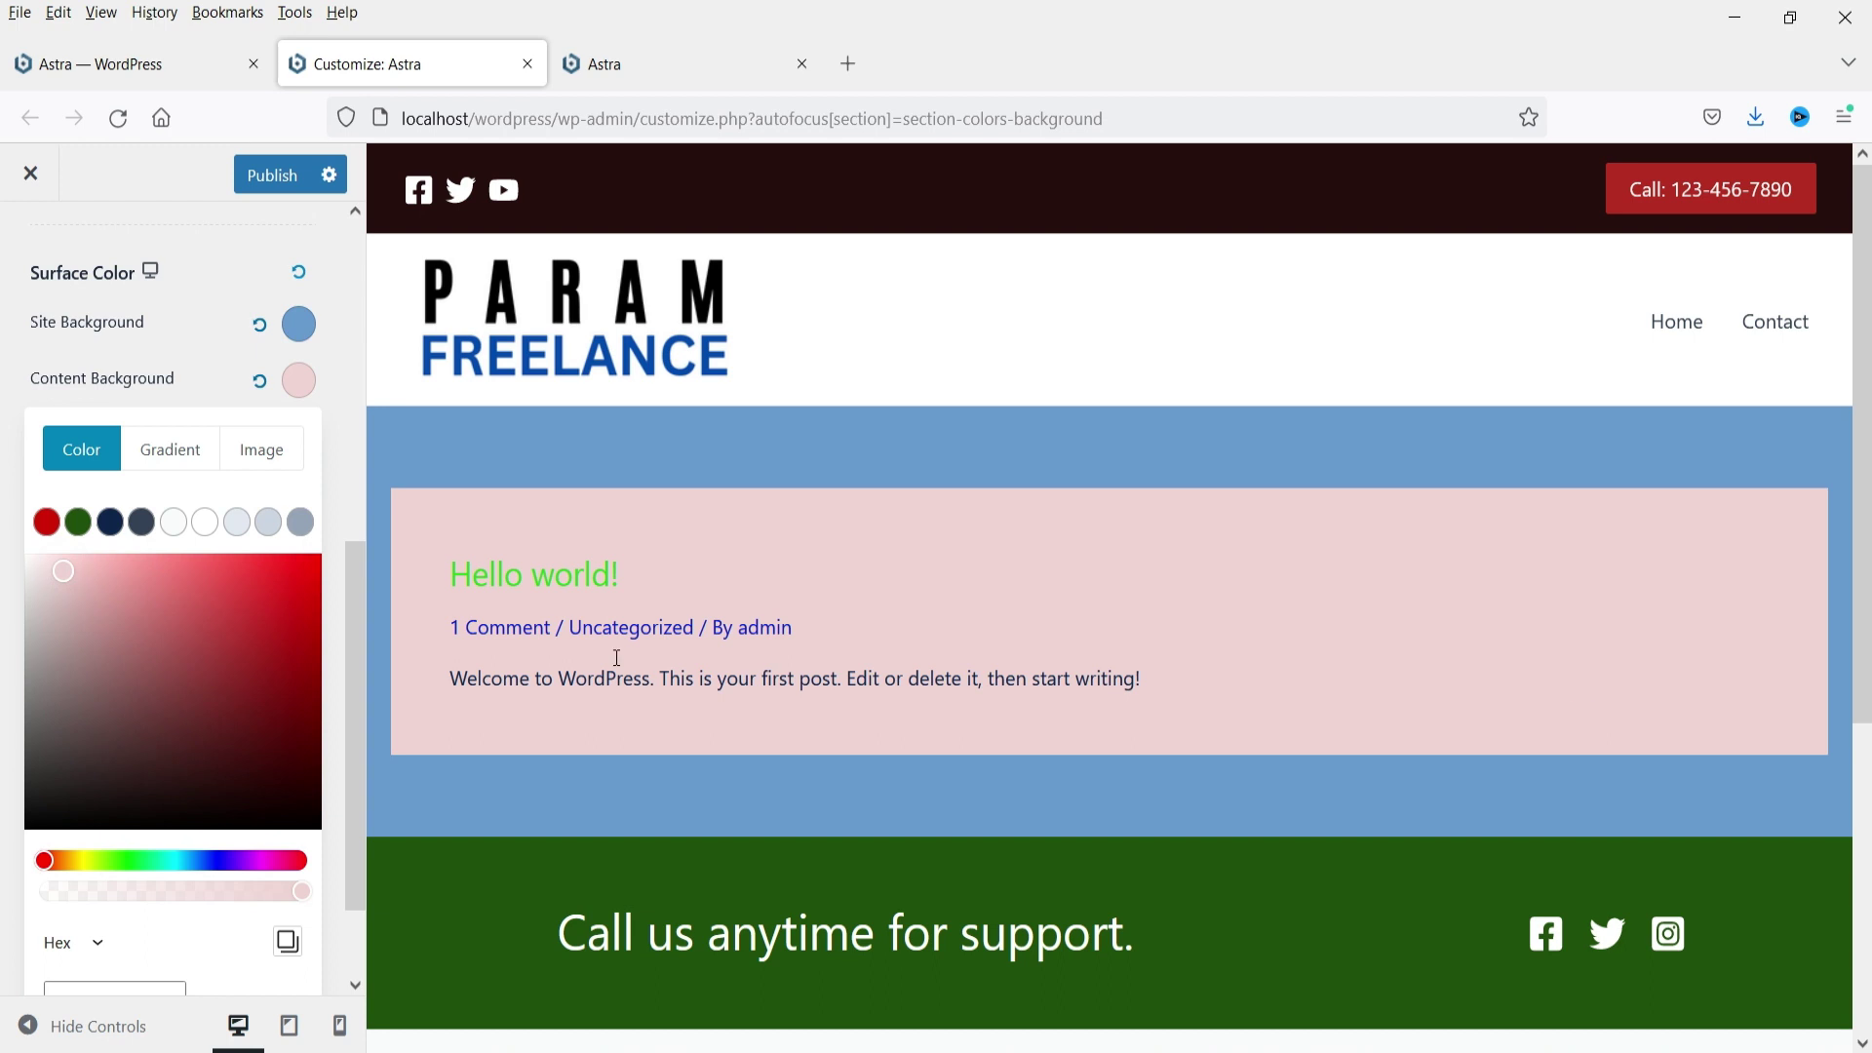
click(48, 565)
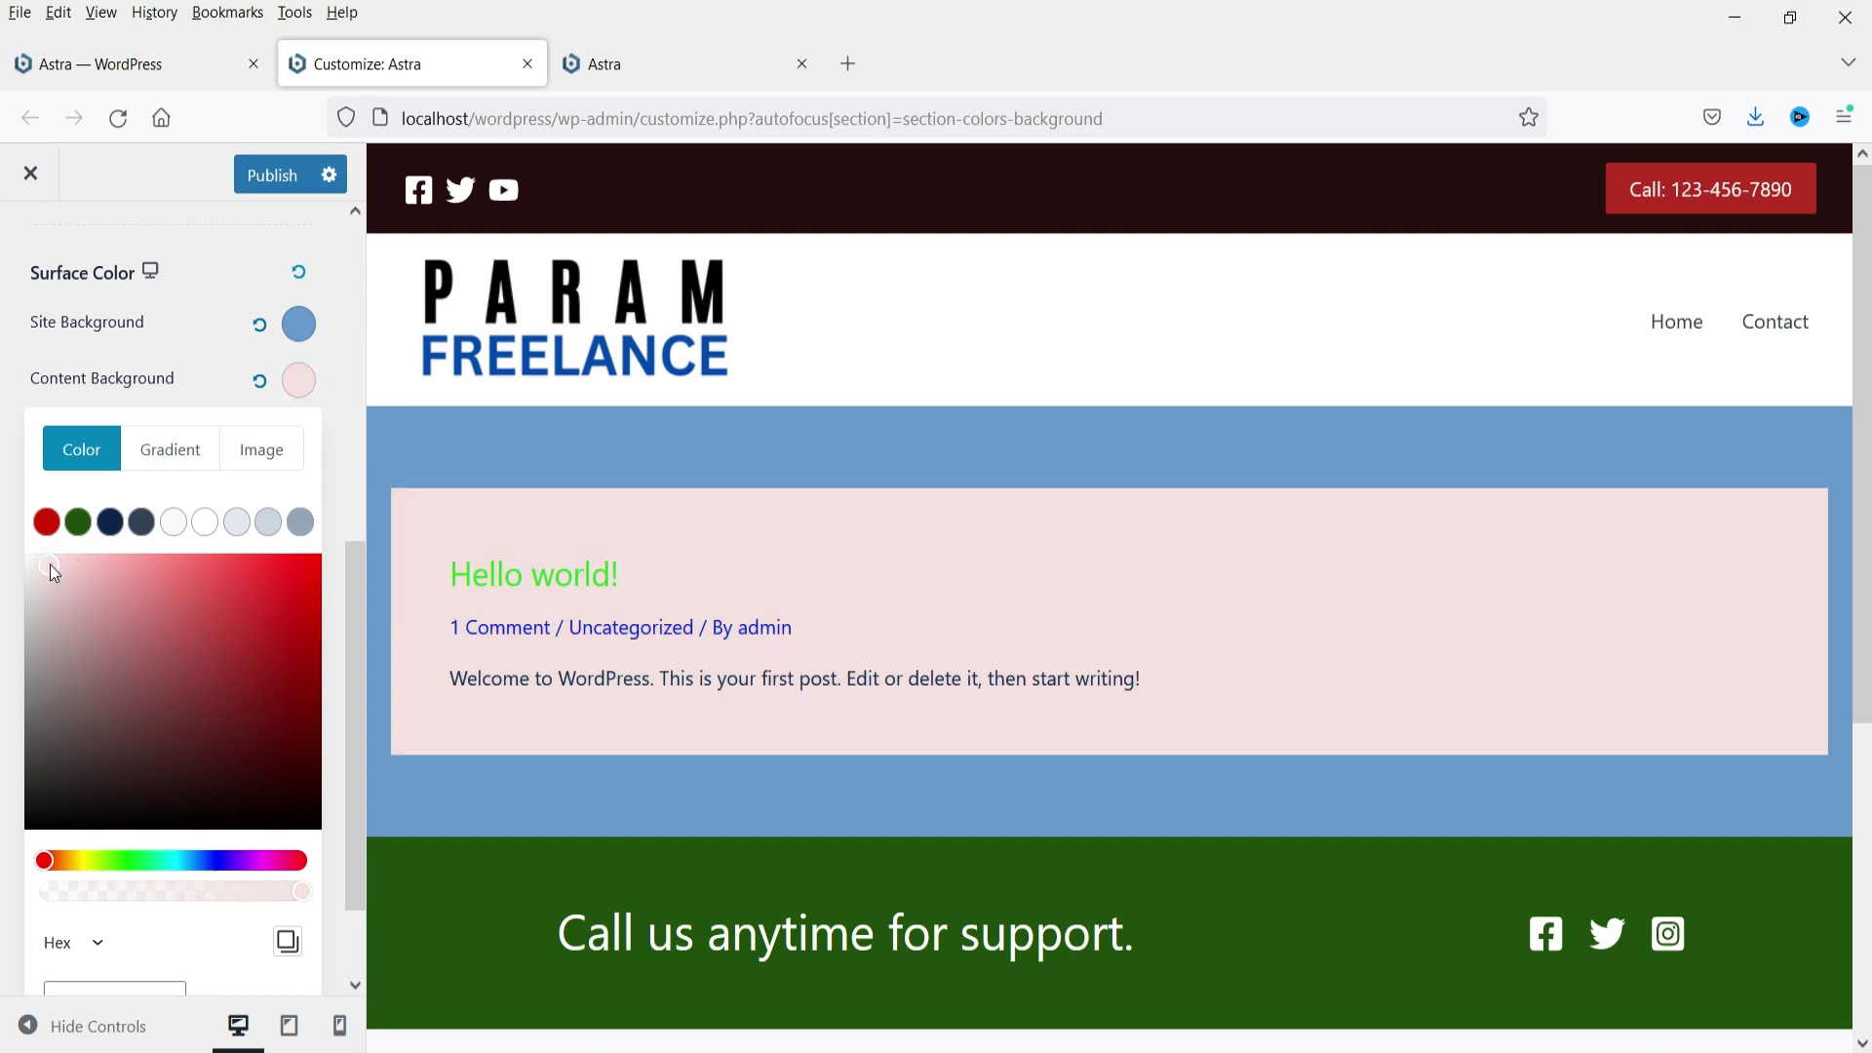
click(461, 519)
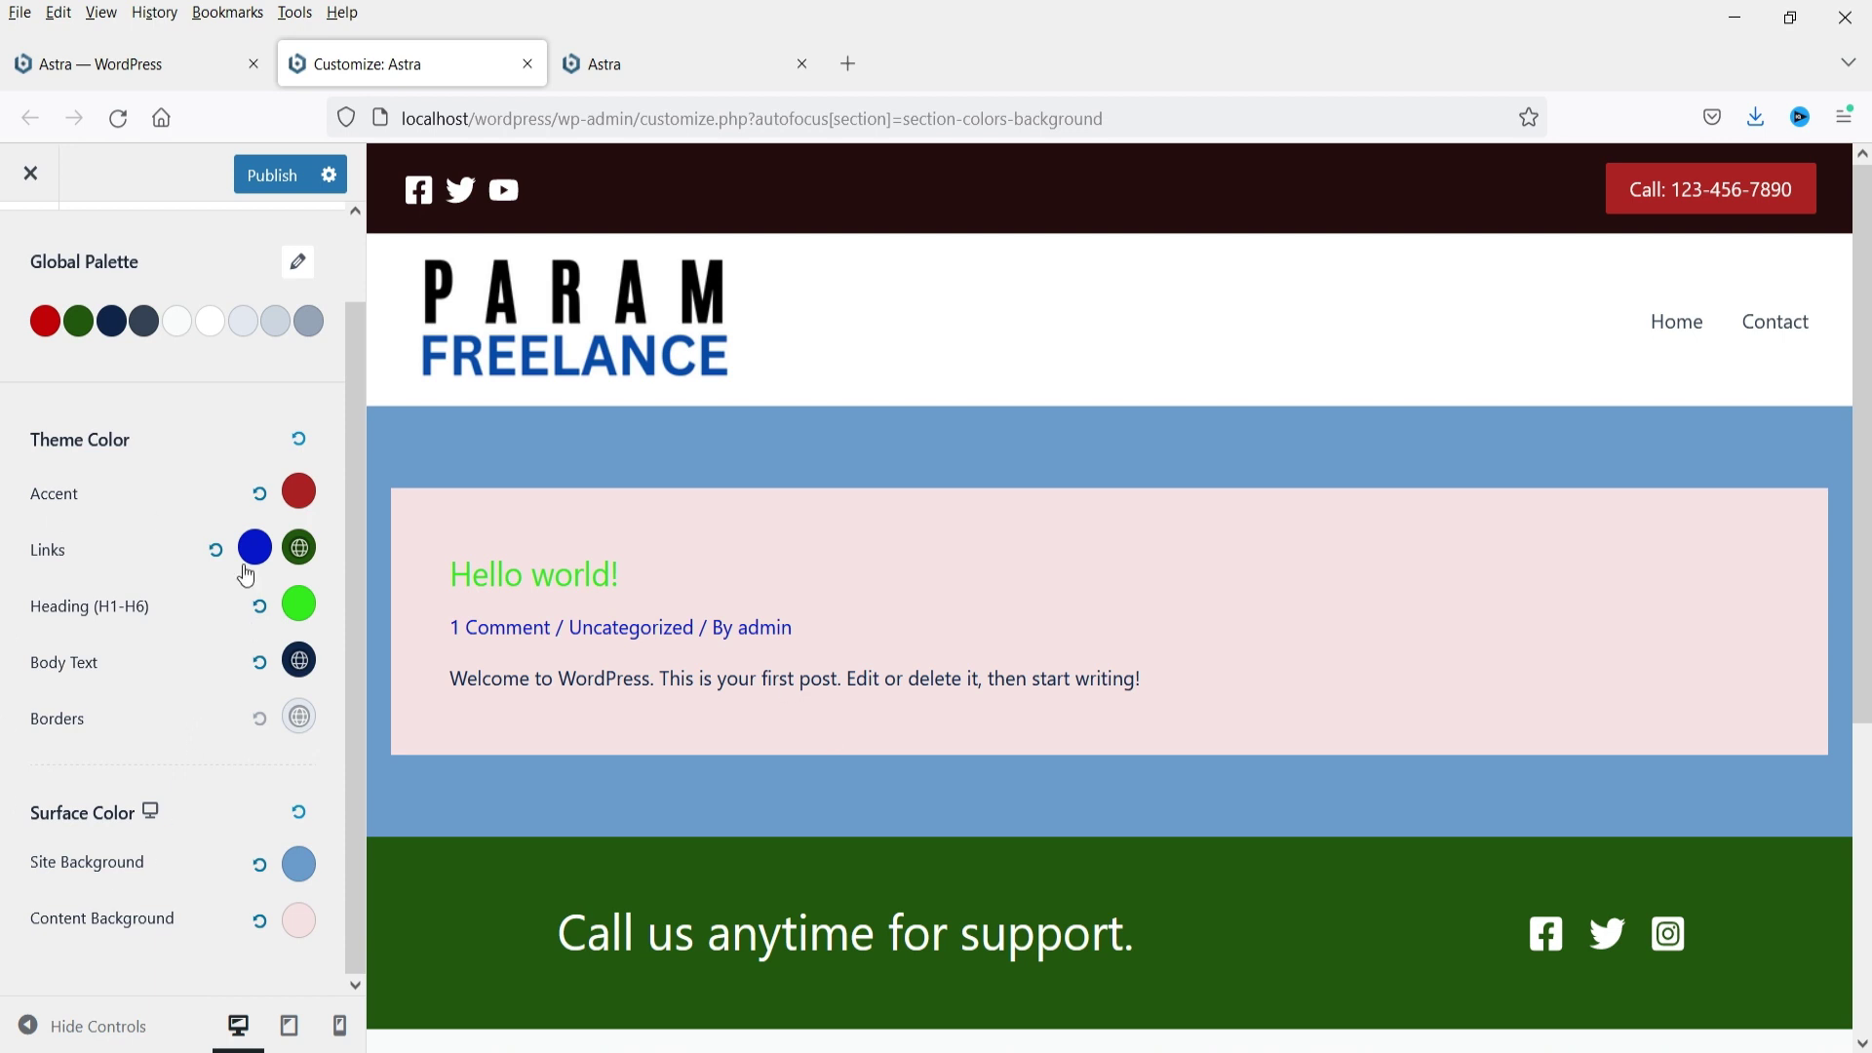
Step: Set the Body Text color to a custom medium blue and the Heading (H1-H6) color to the palette's dark navy blue
click(303, 667)
click(278, 837)
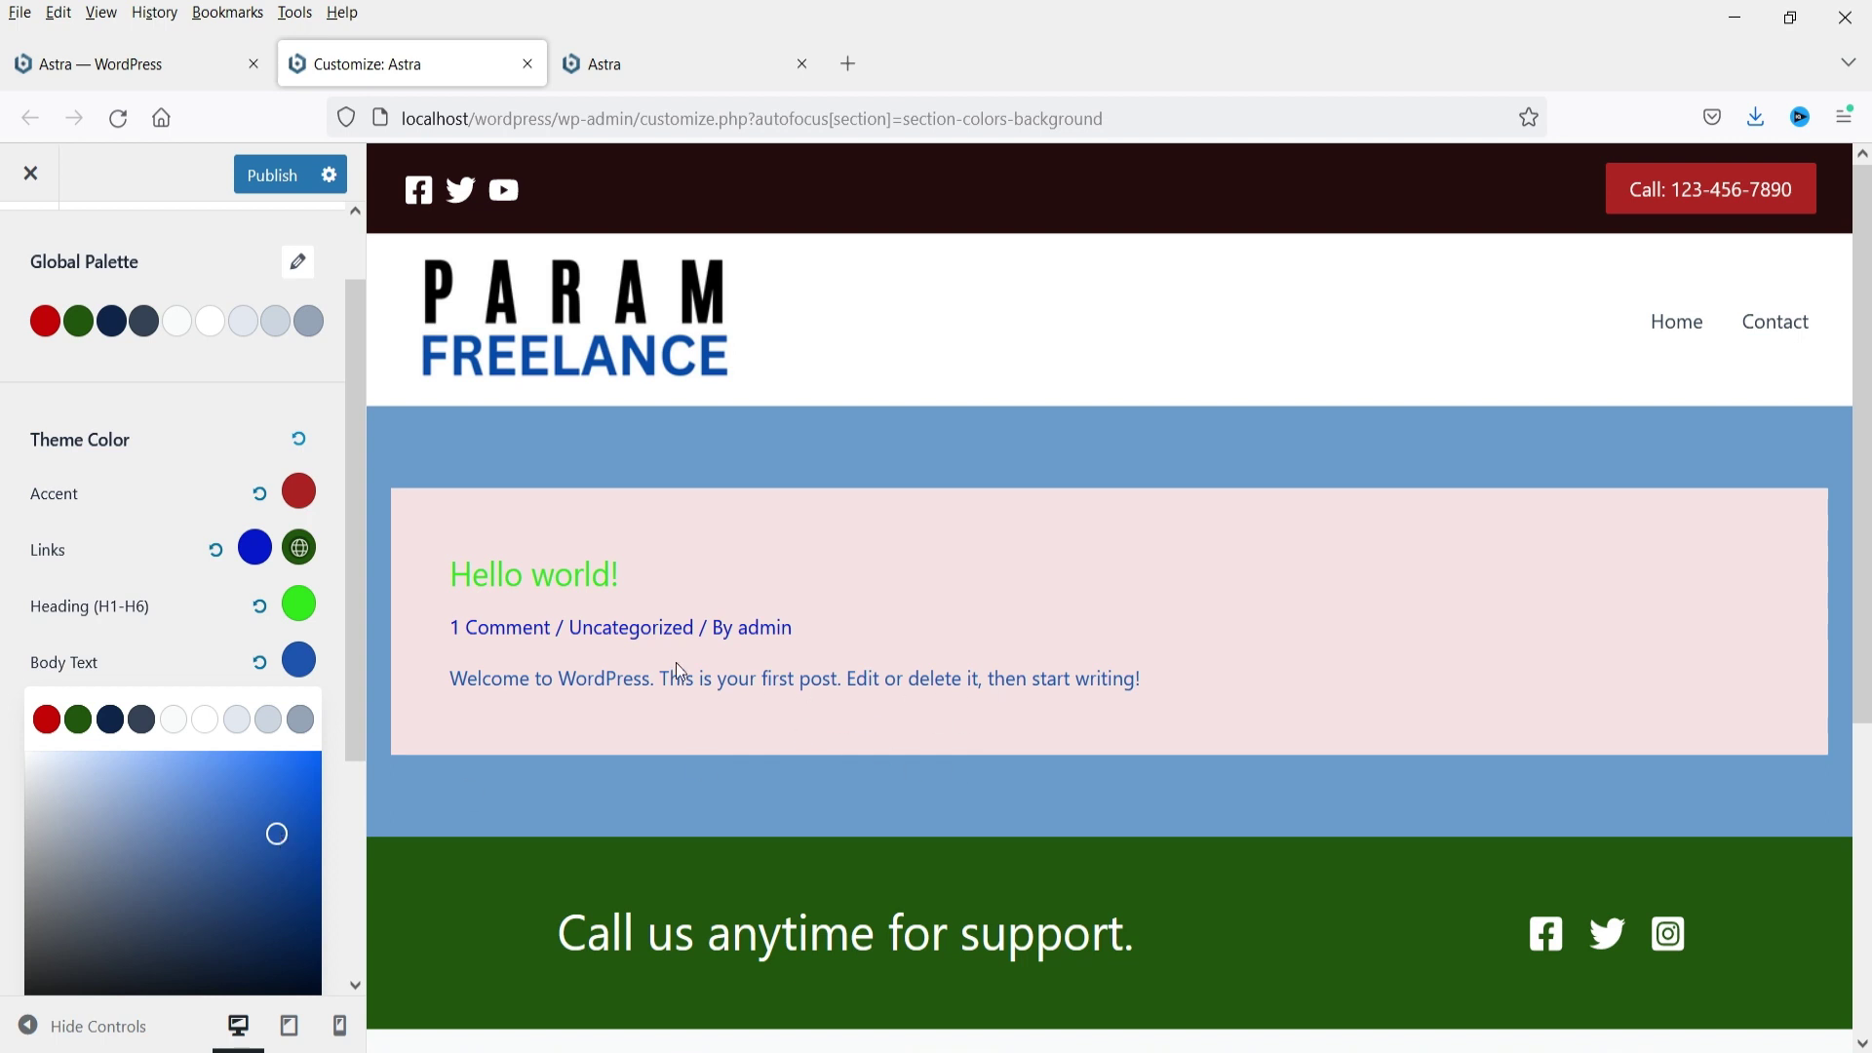
click(299, 604)
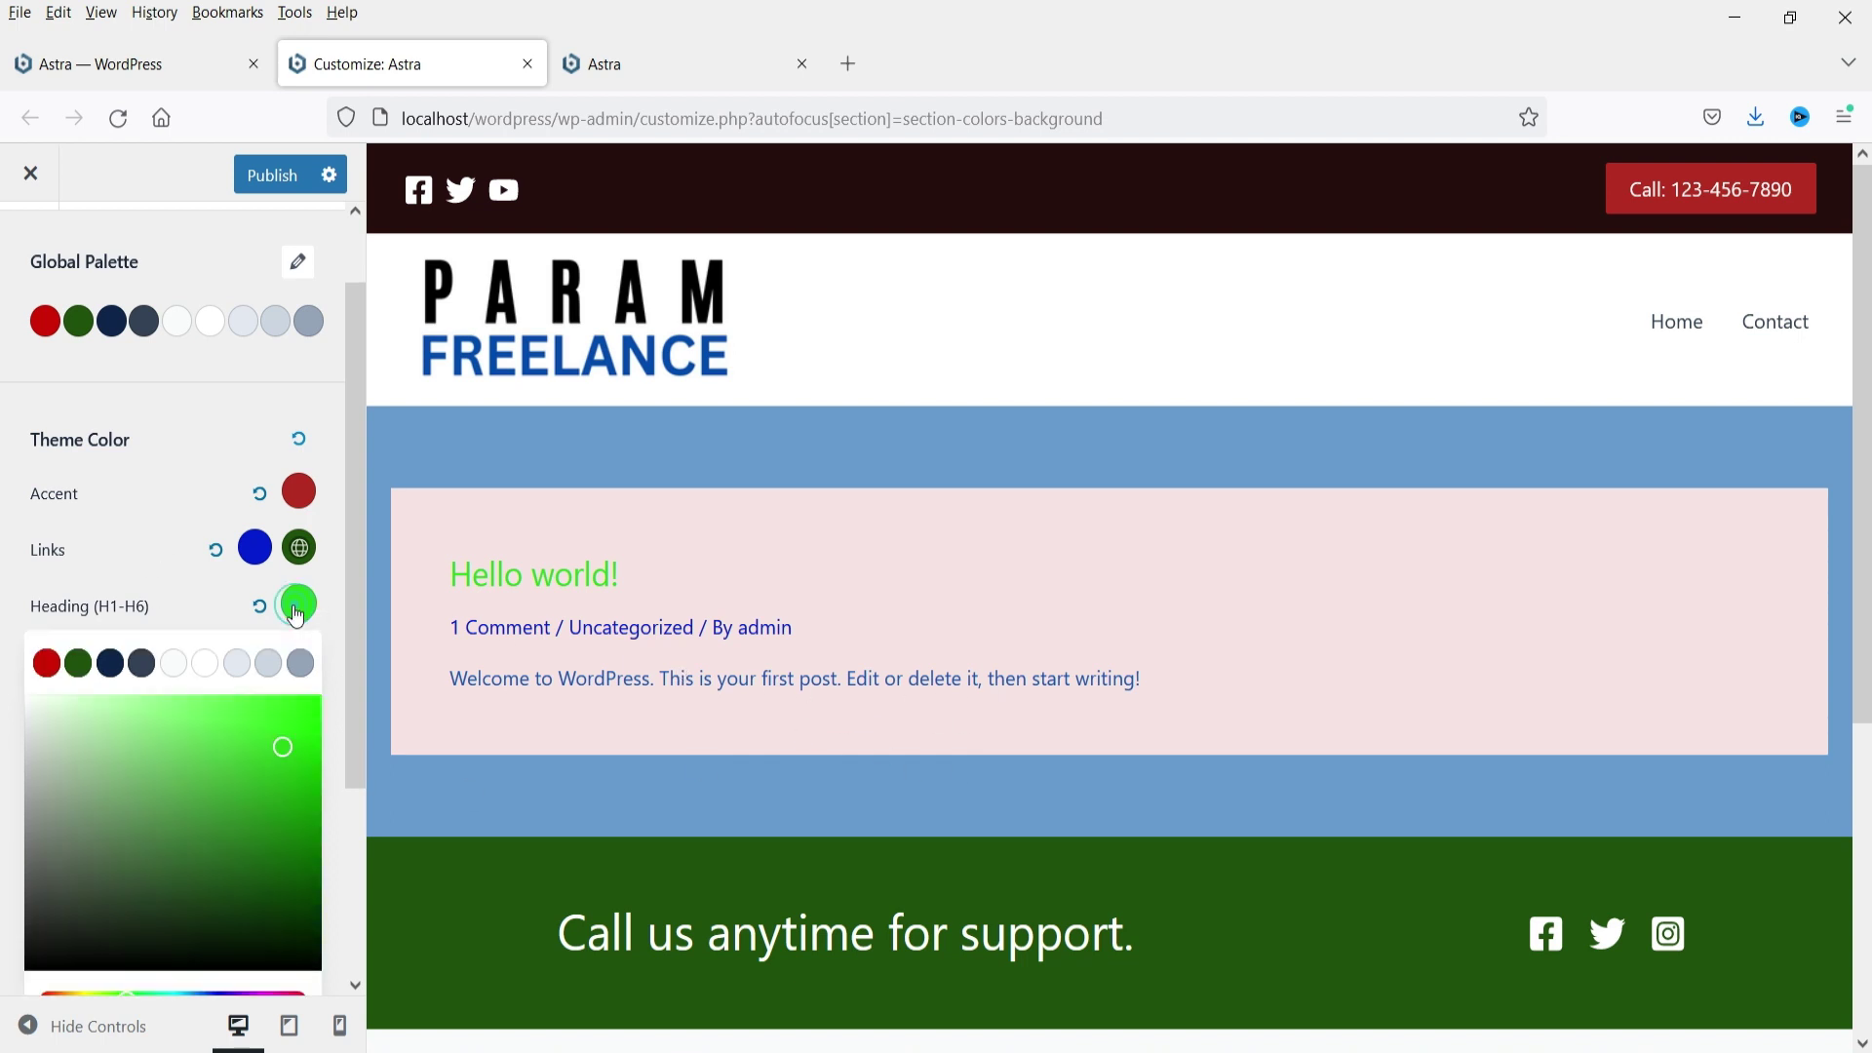
click(107, 666)
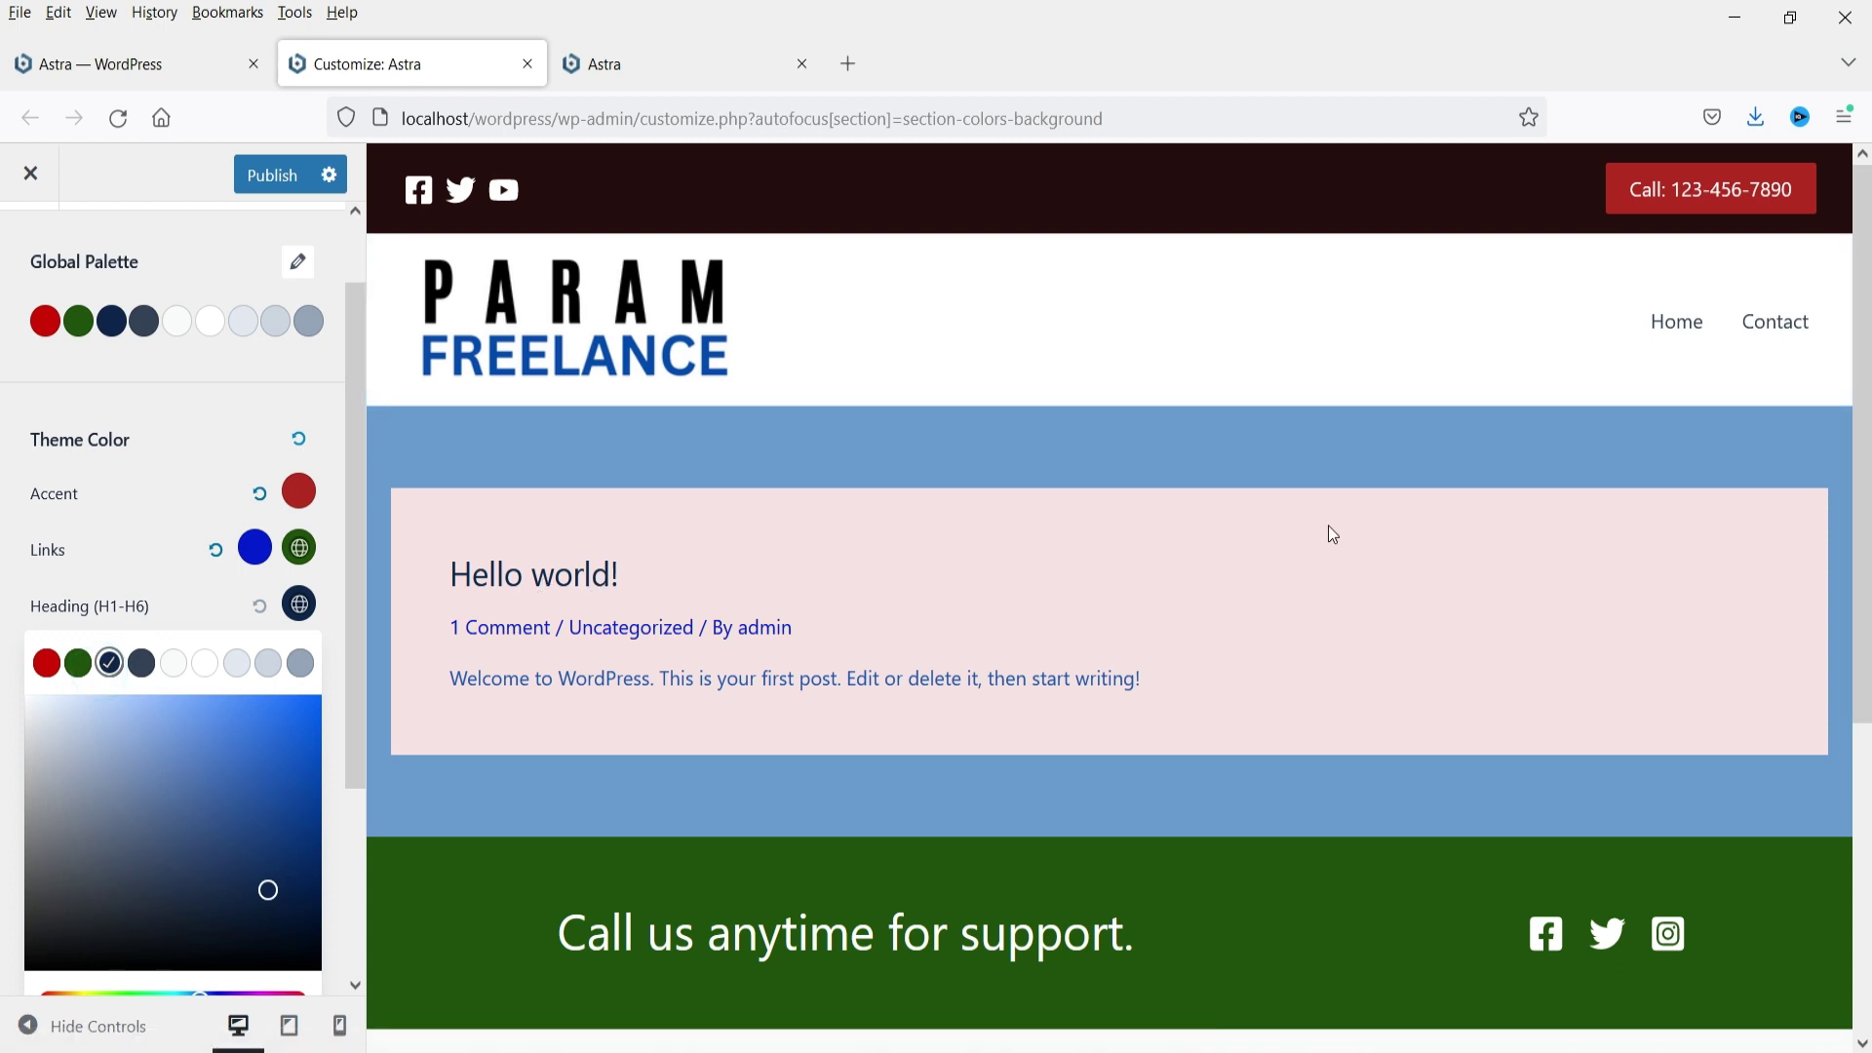
click(1062, 445)
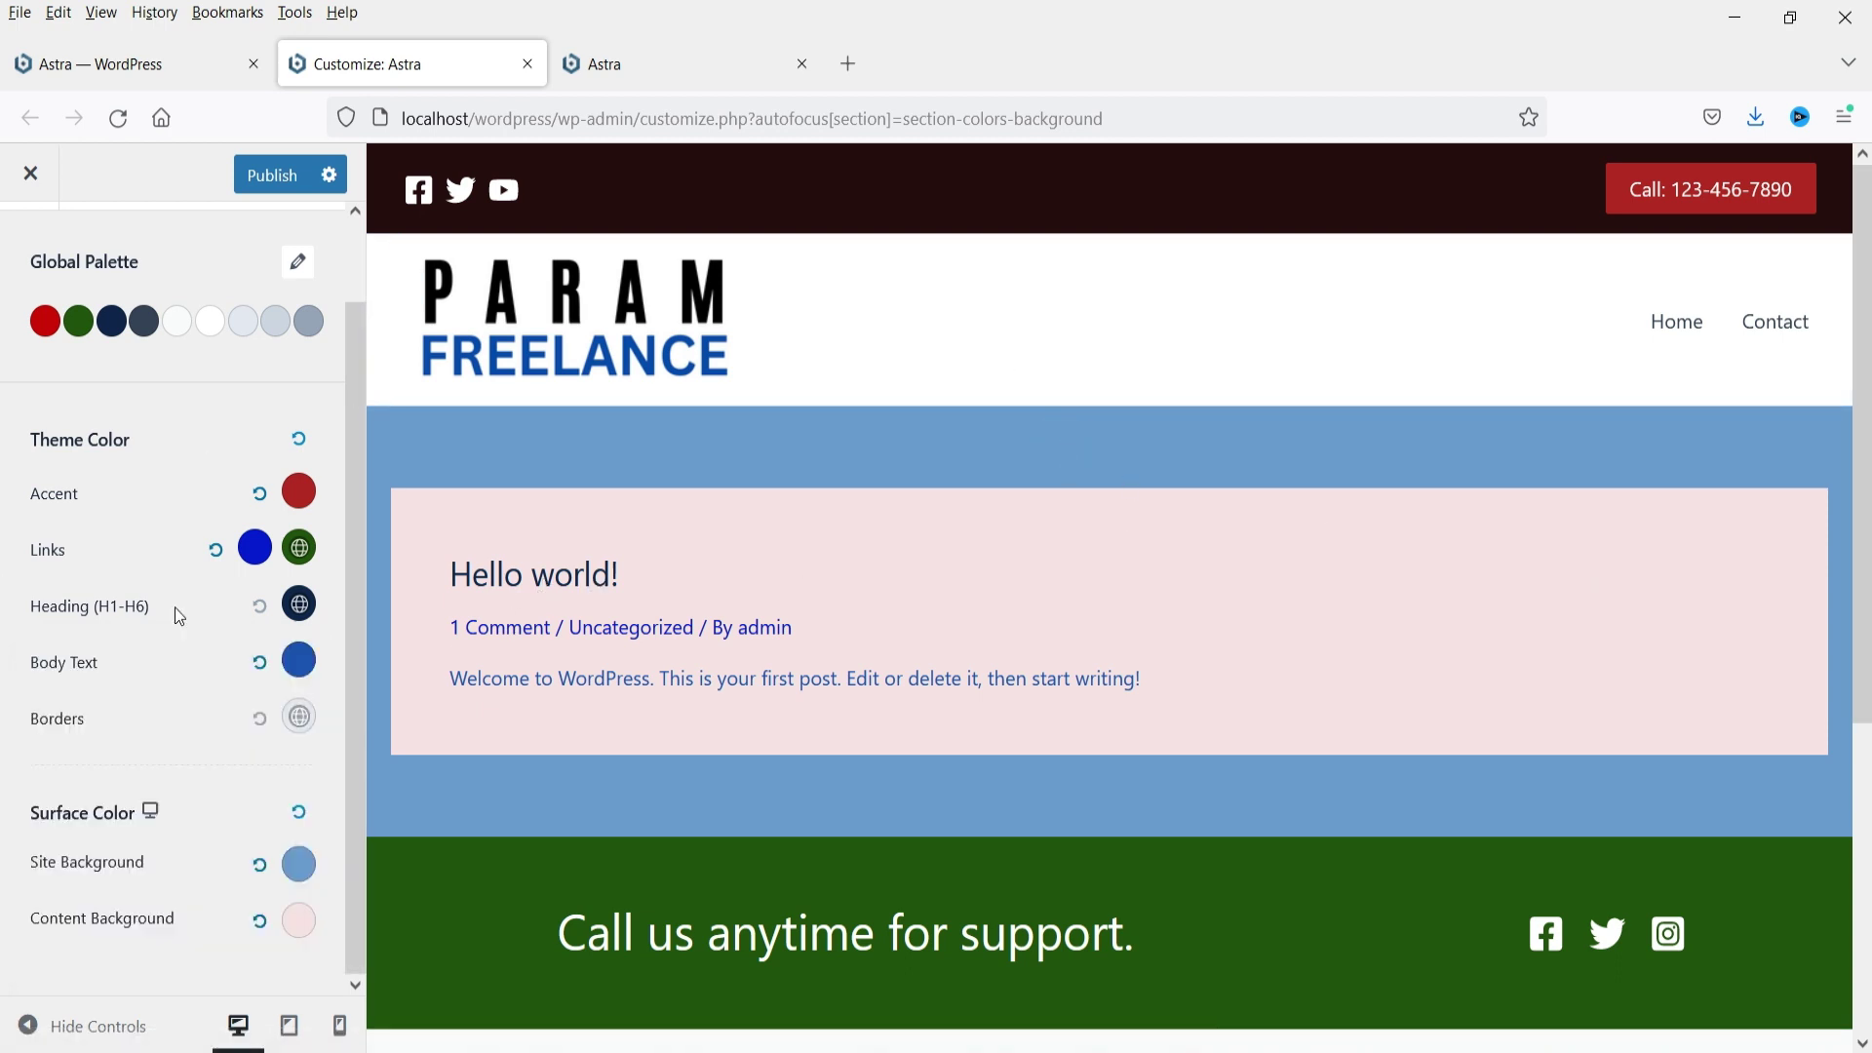
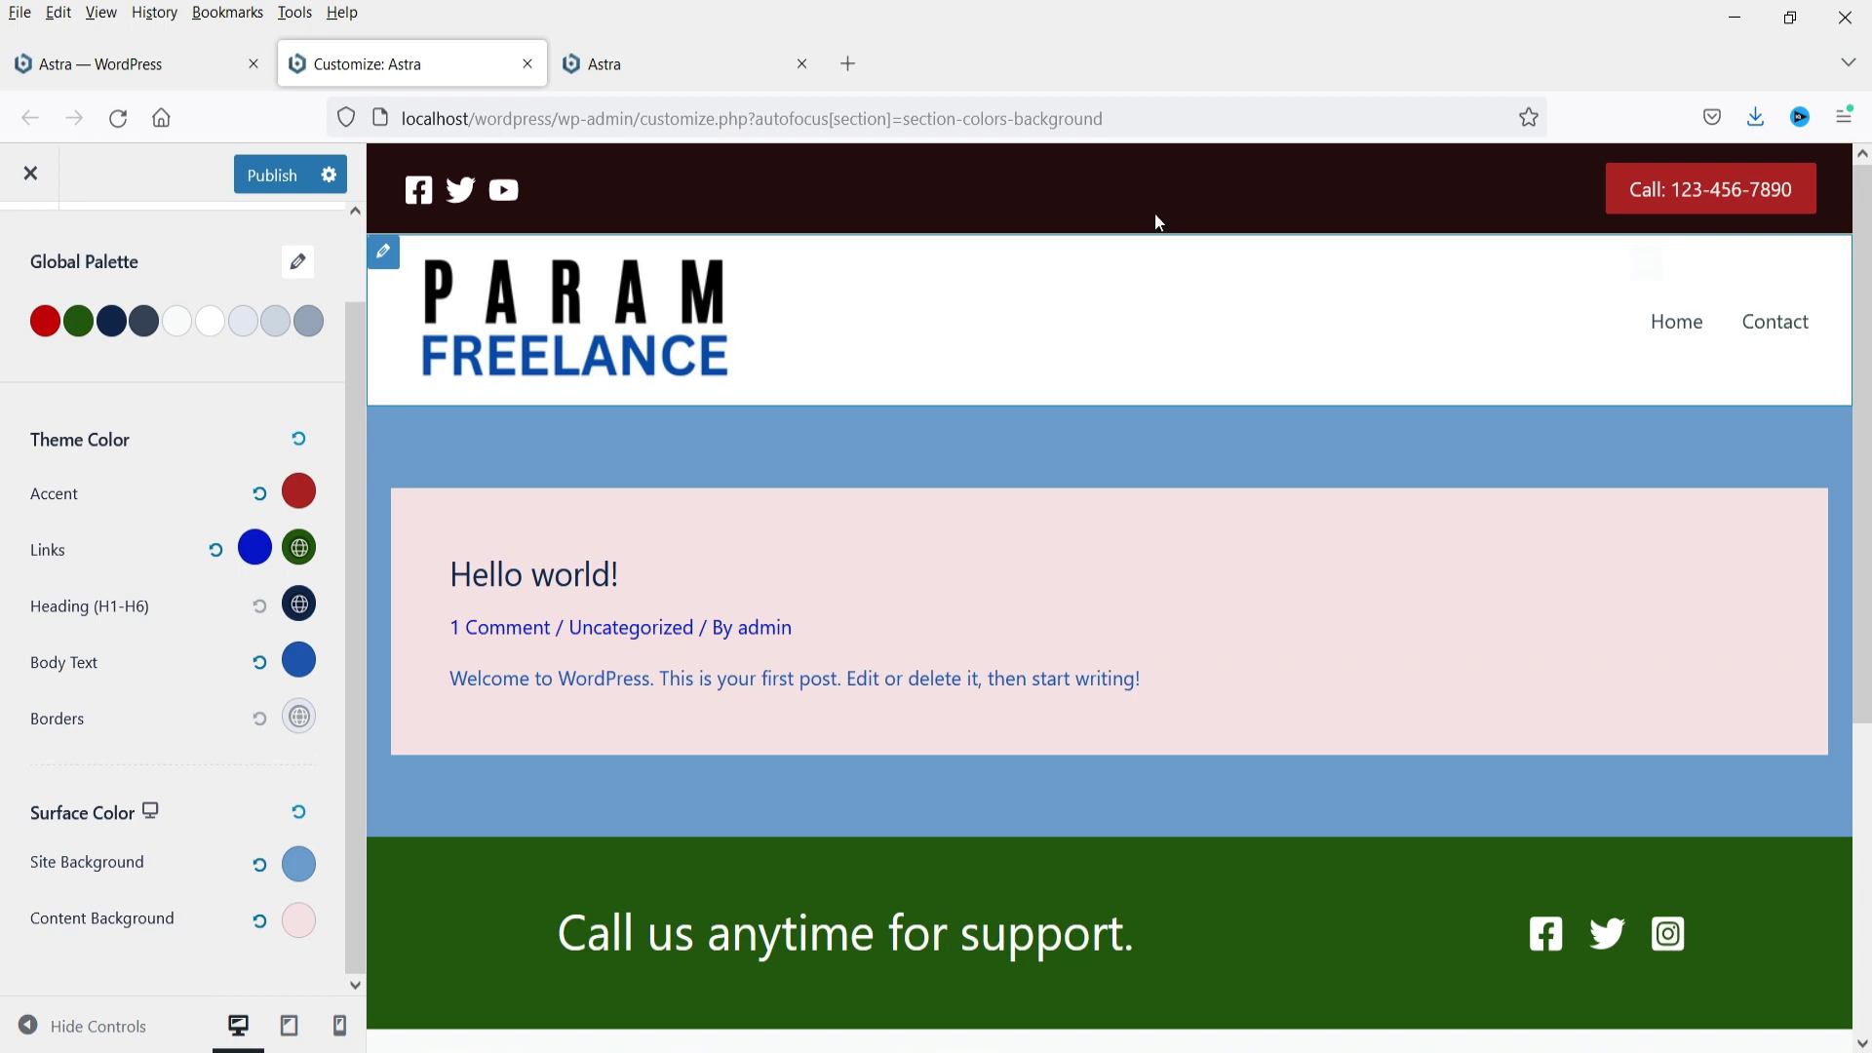
Step: Leave the global Colors settings and open the Header Builder
scroll(159, 384, up, 2)
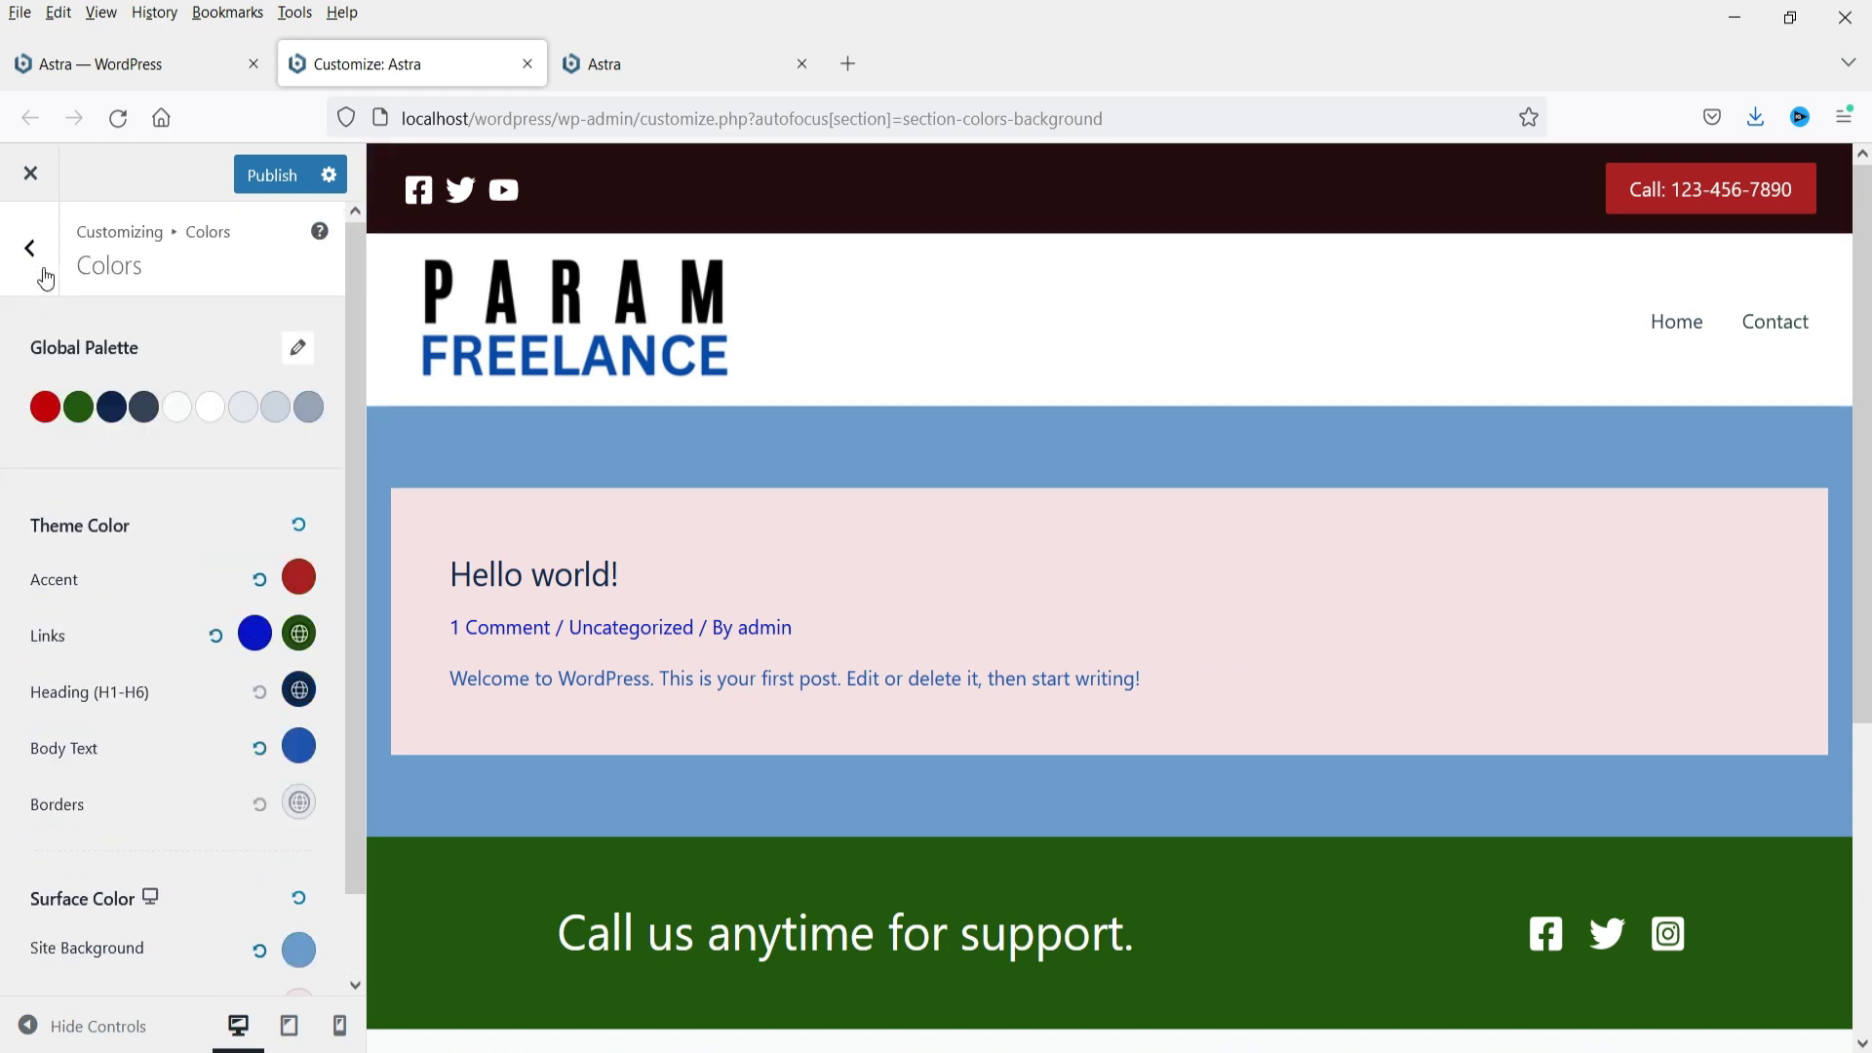
click(35, 250)
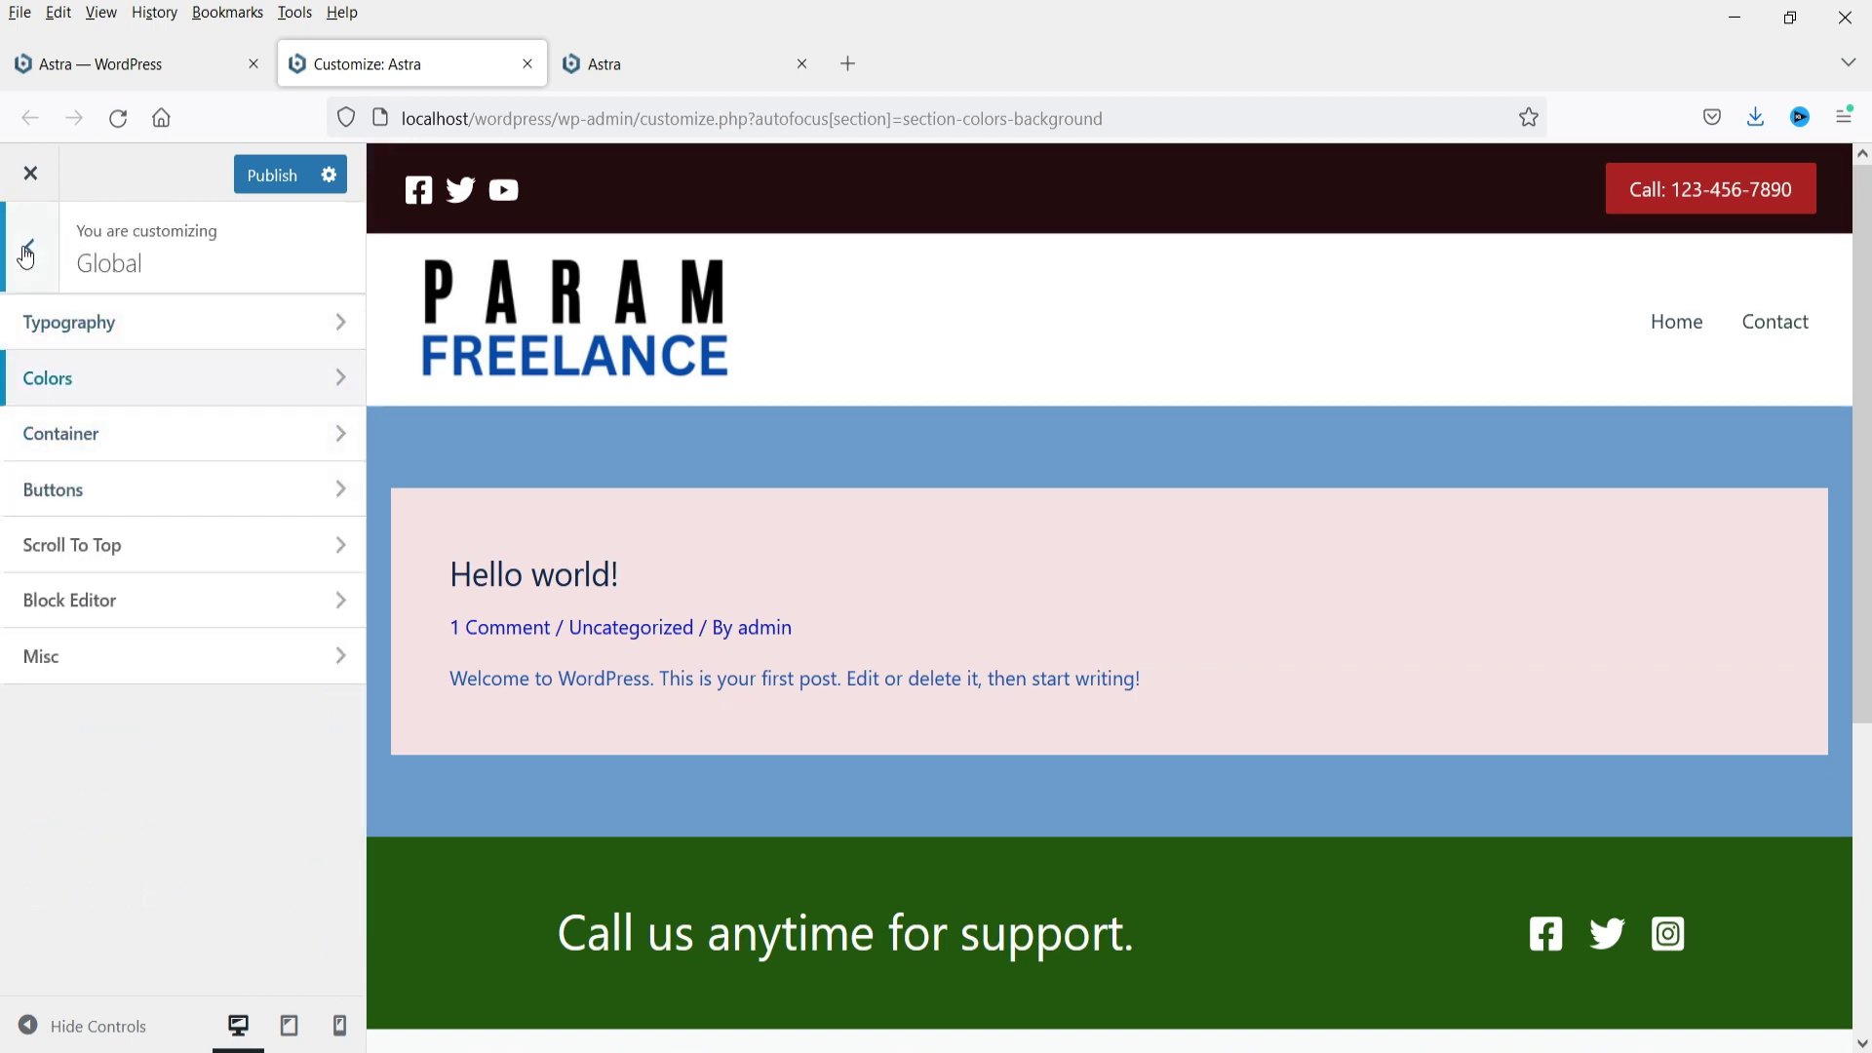
click(26, 256)
click(115, 544)
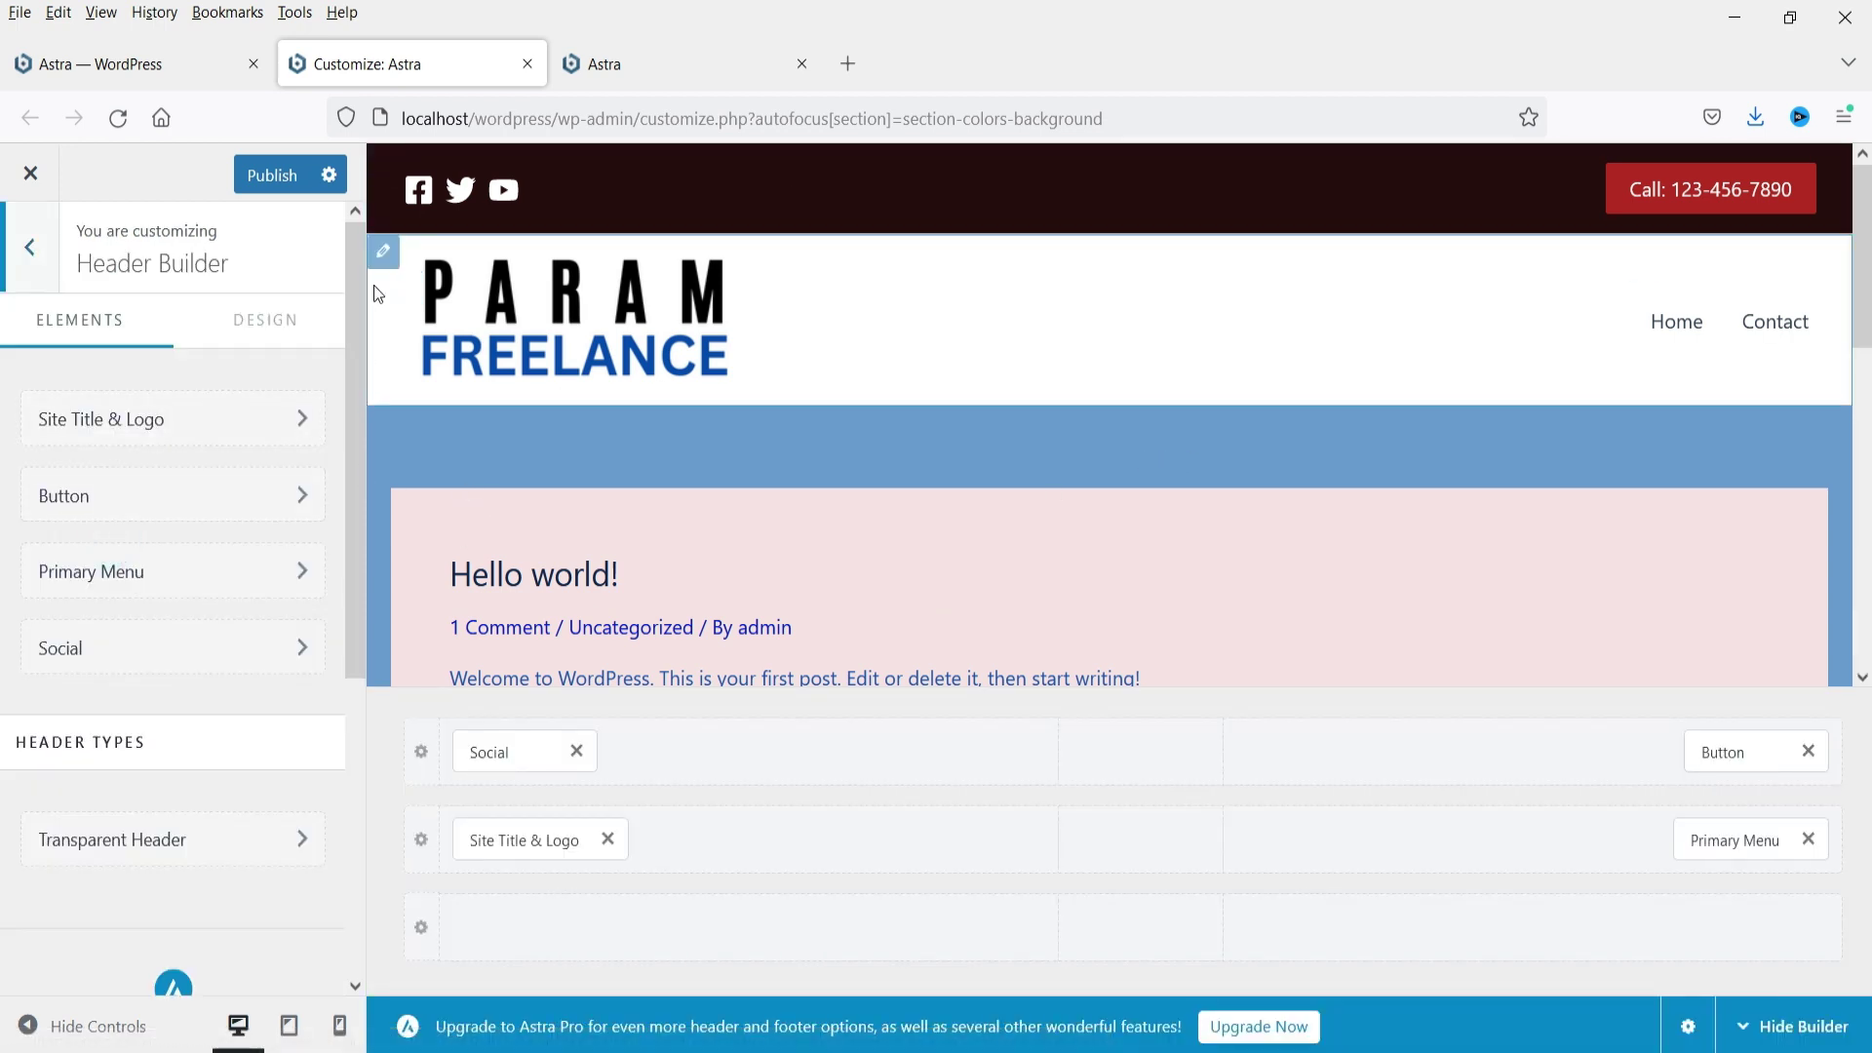
scroll(479, 289, down, 10)
scroll(840, 384, up, 10)
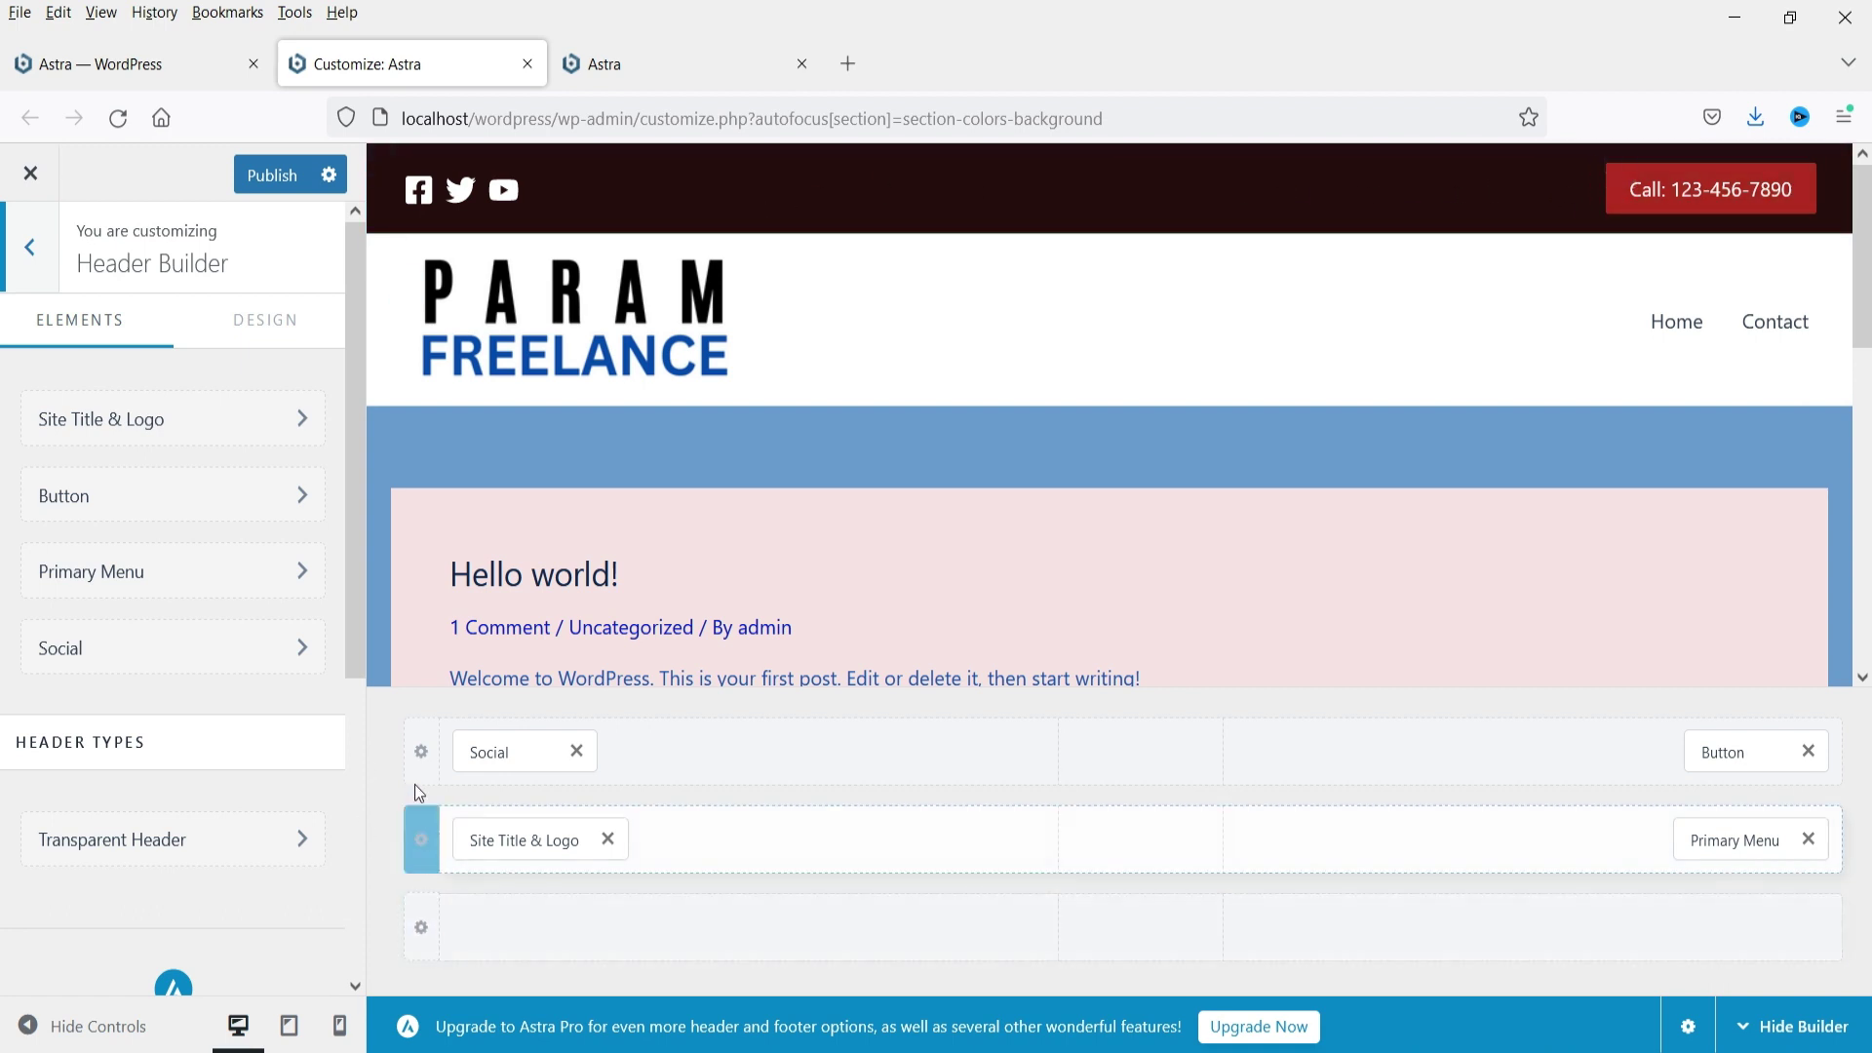
Step: Set the Above Header row's background to the palette's red and close the color picker
click(421, 753)
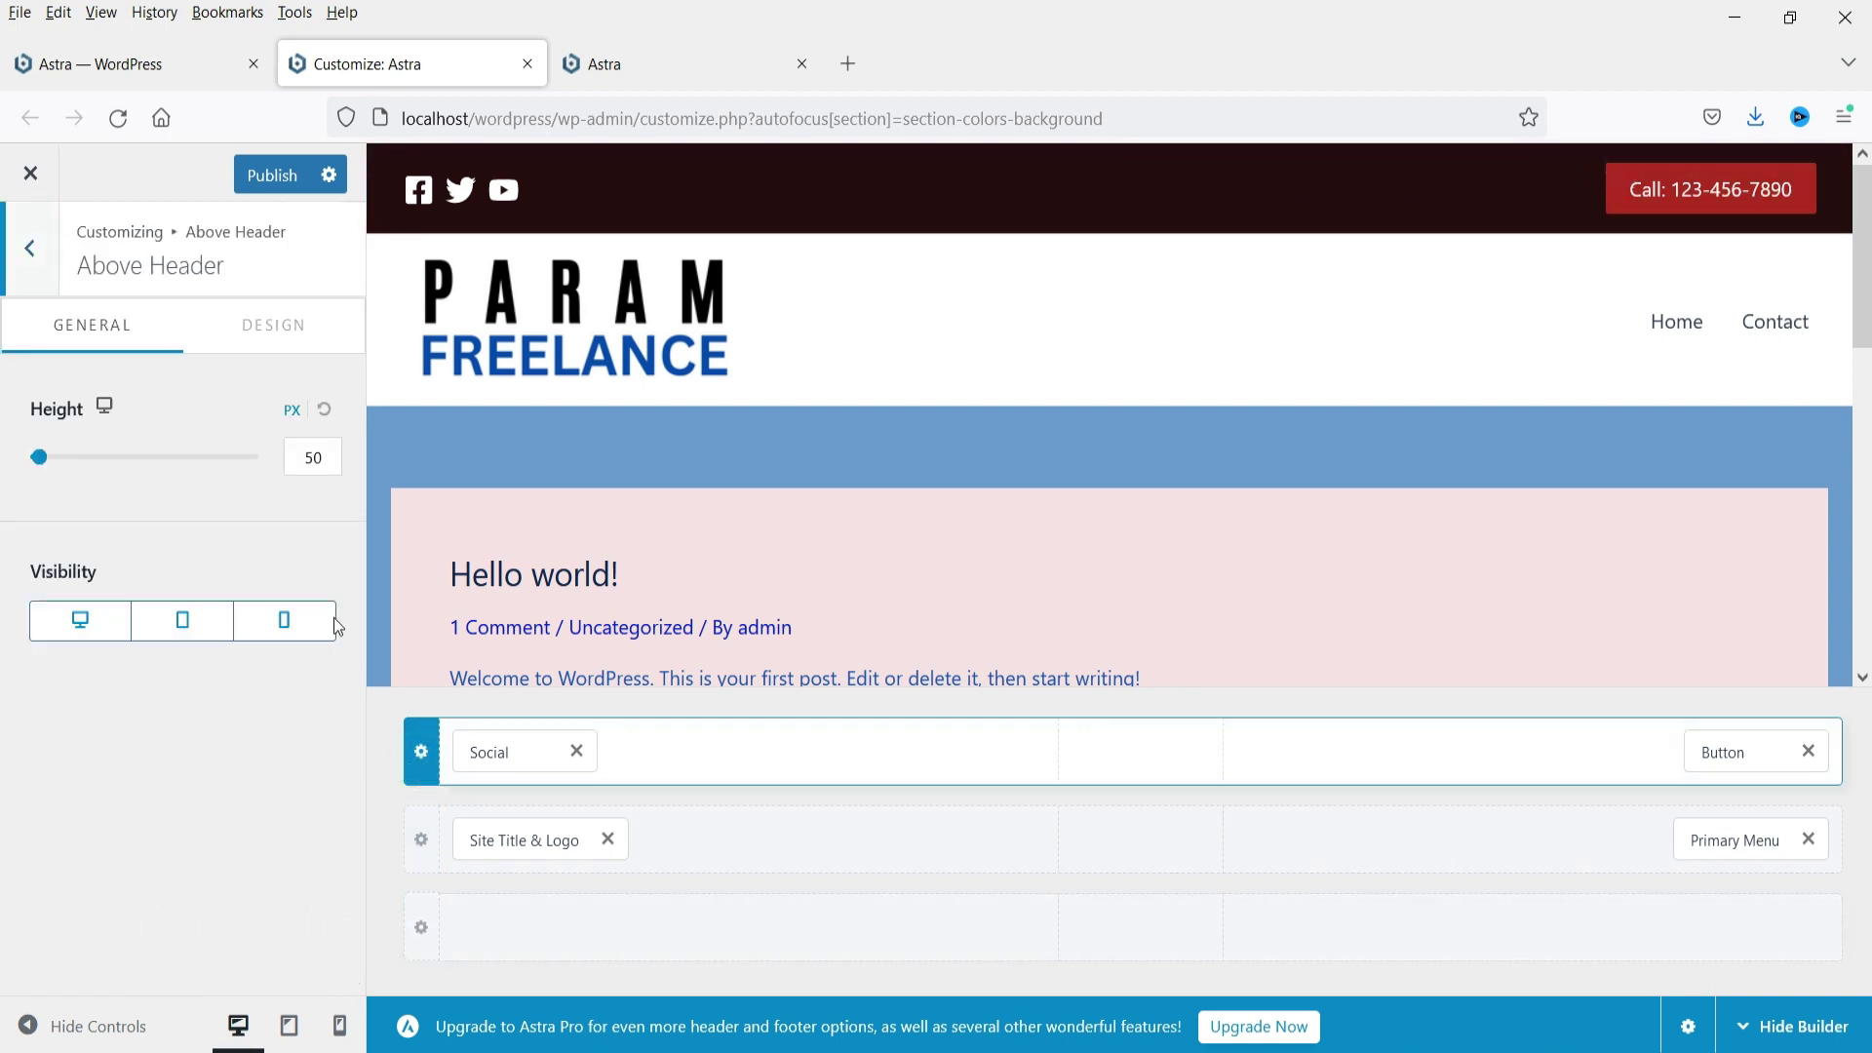
click(273, 324)
click(294, 415)
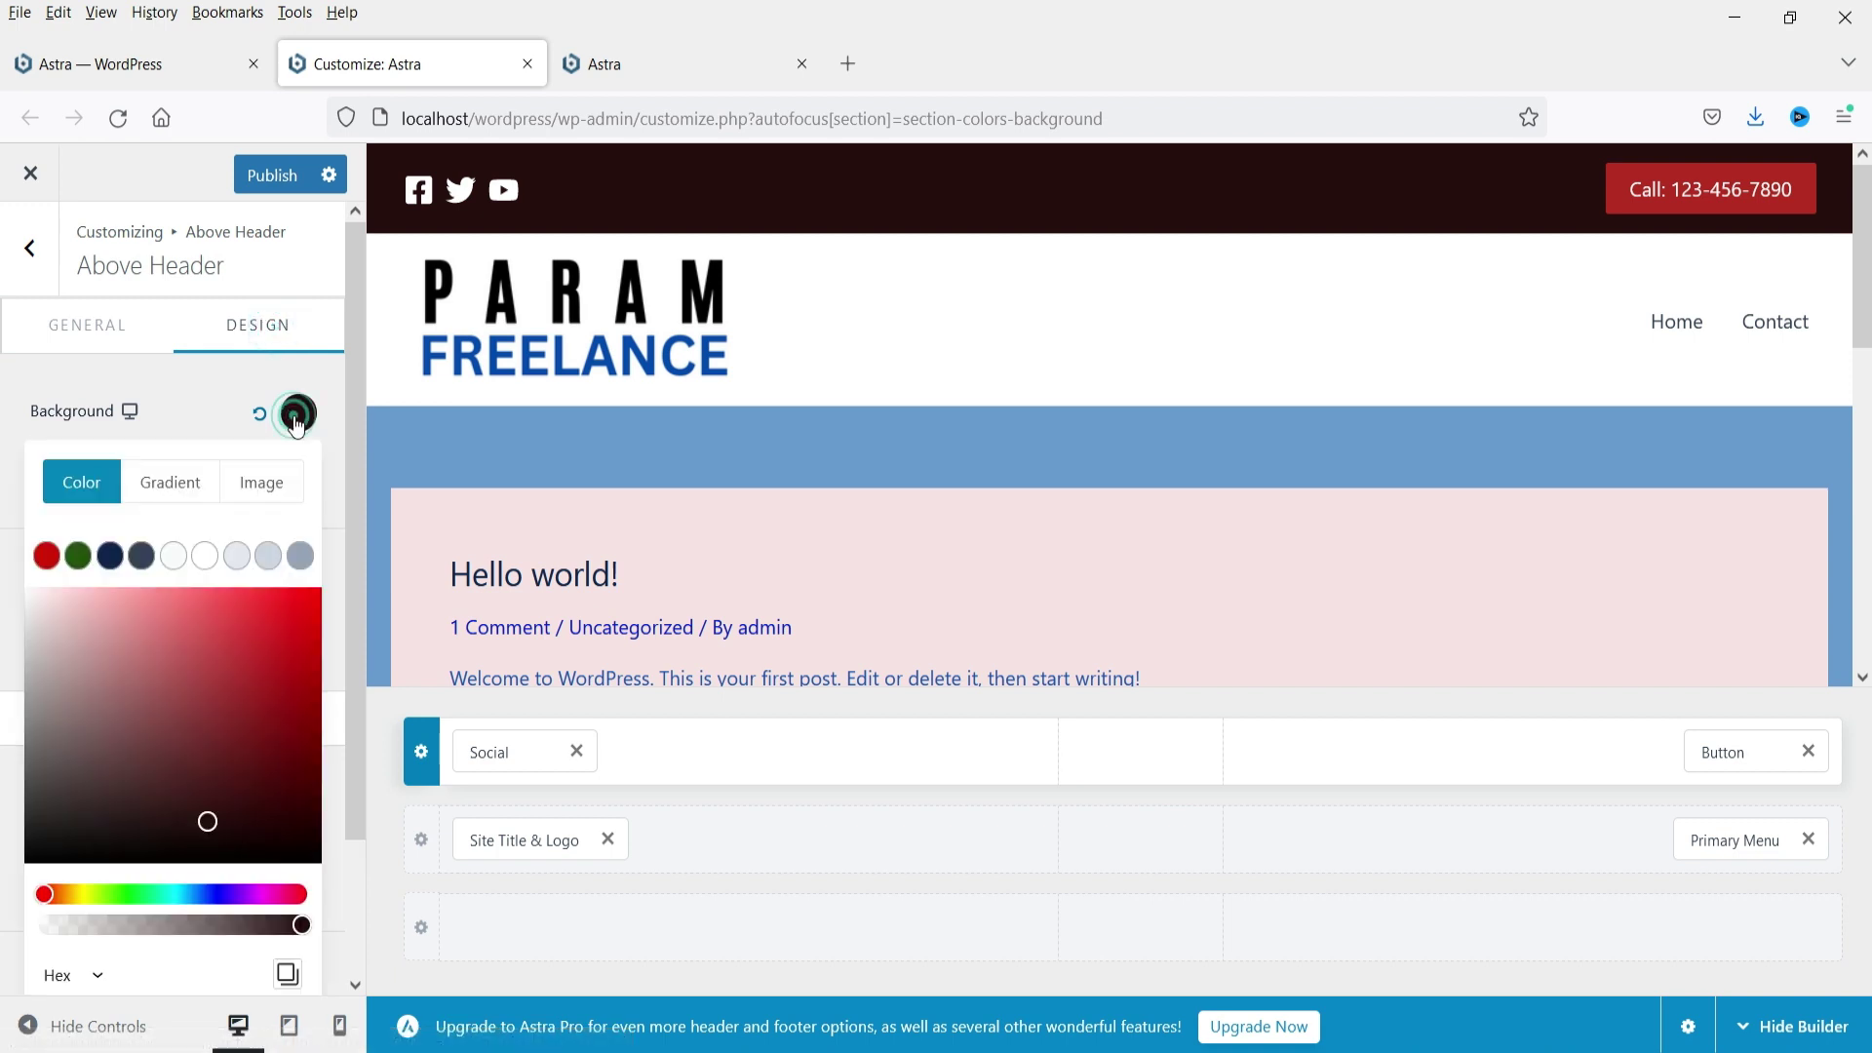
click(45, 556)
click(225, 419)
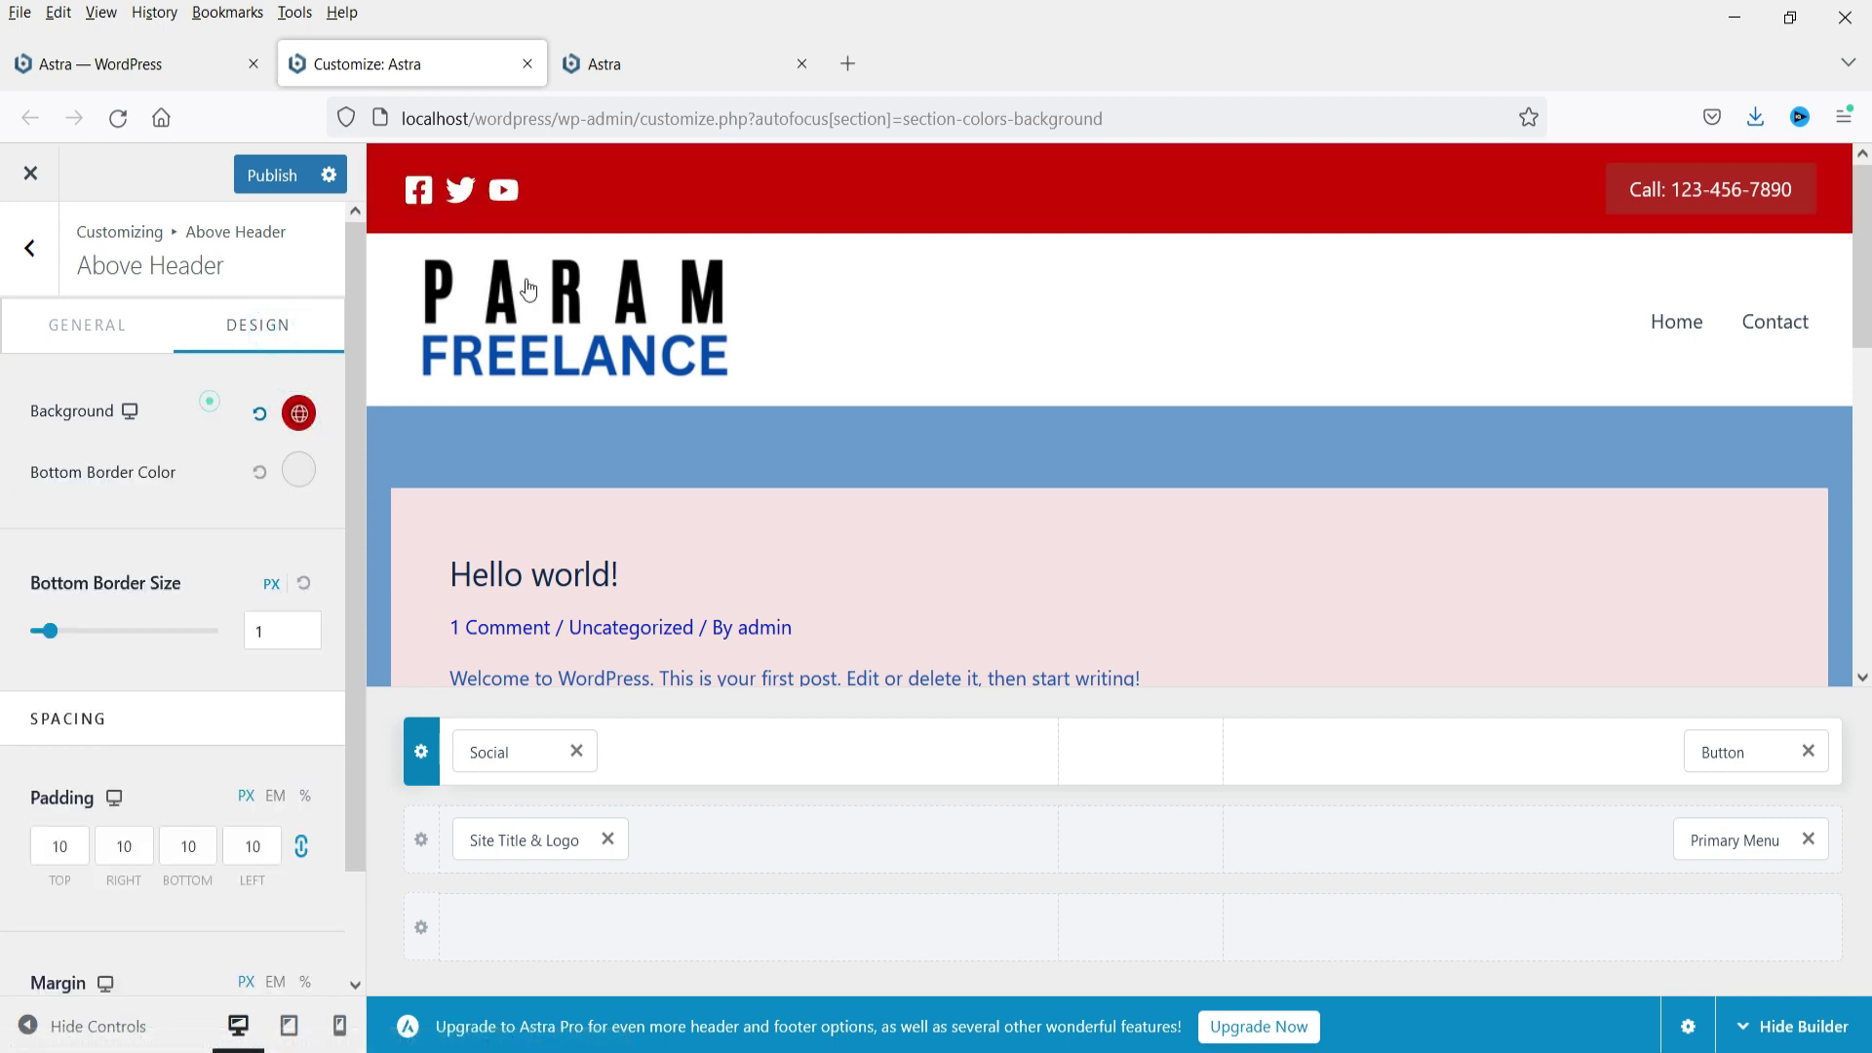